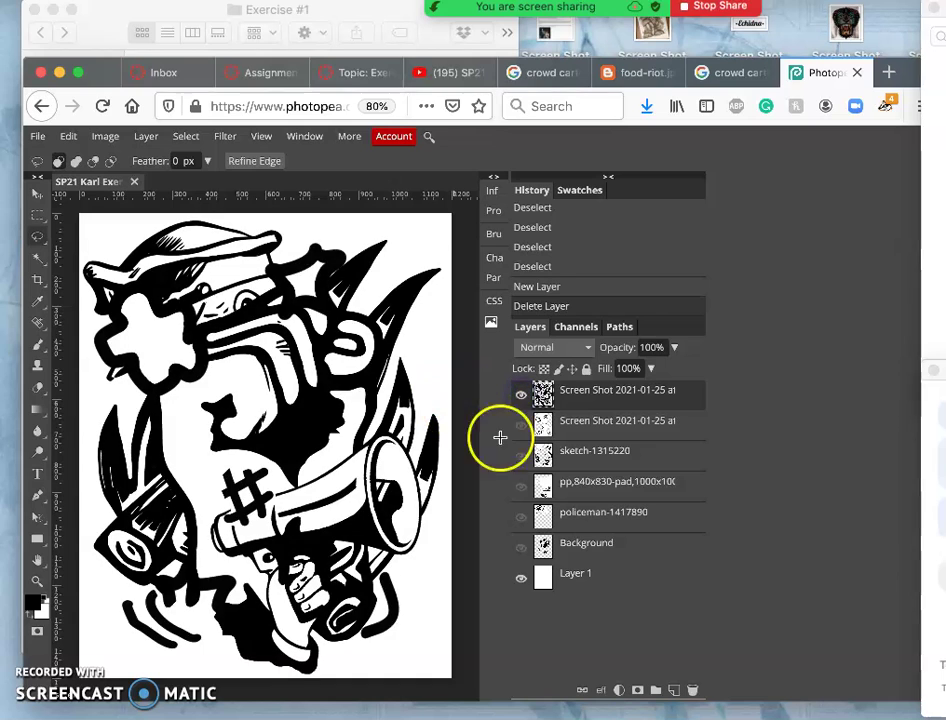
- Compare the cutout with and without the white Layer 1 background
click(520, 580)
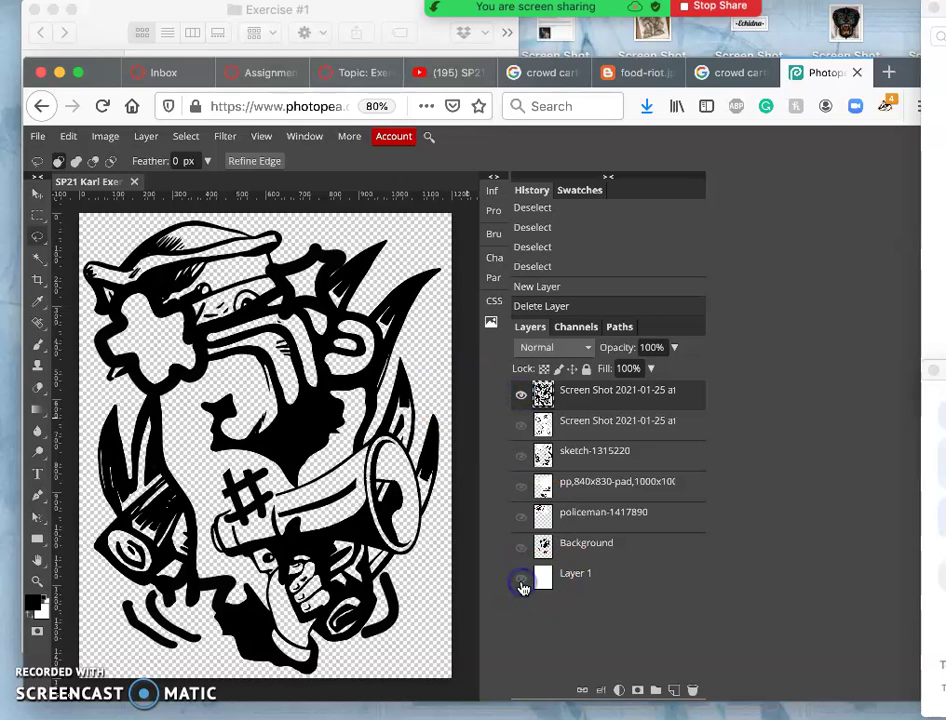
click(521, 581)
click(521, 581)
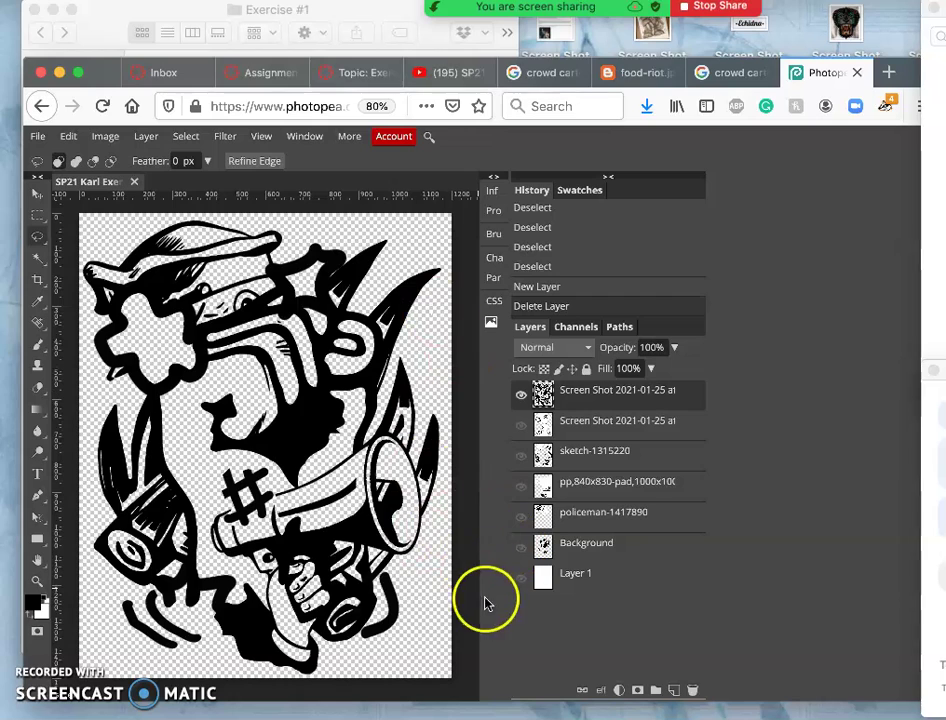
click(521, 578)
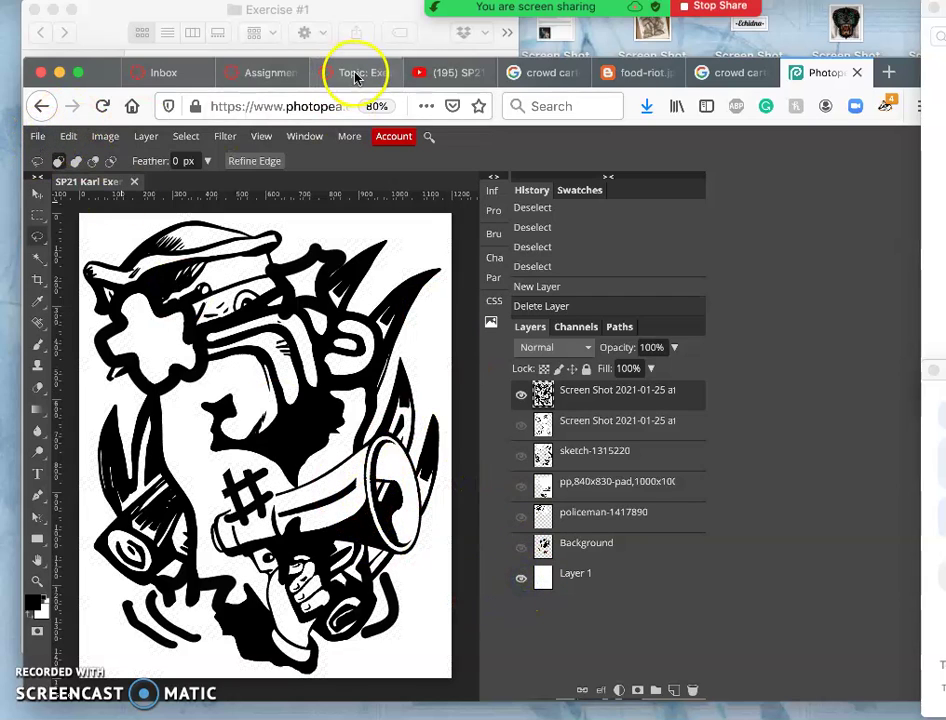
click(38, 137)
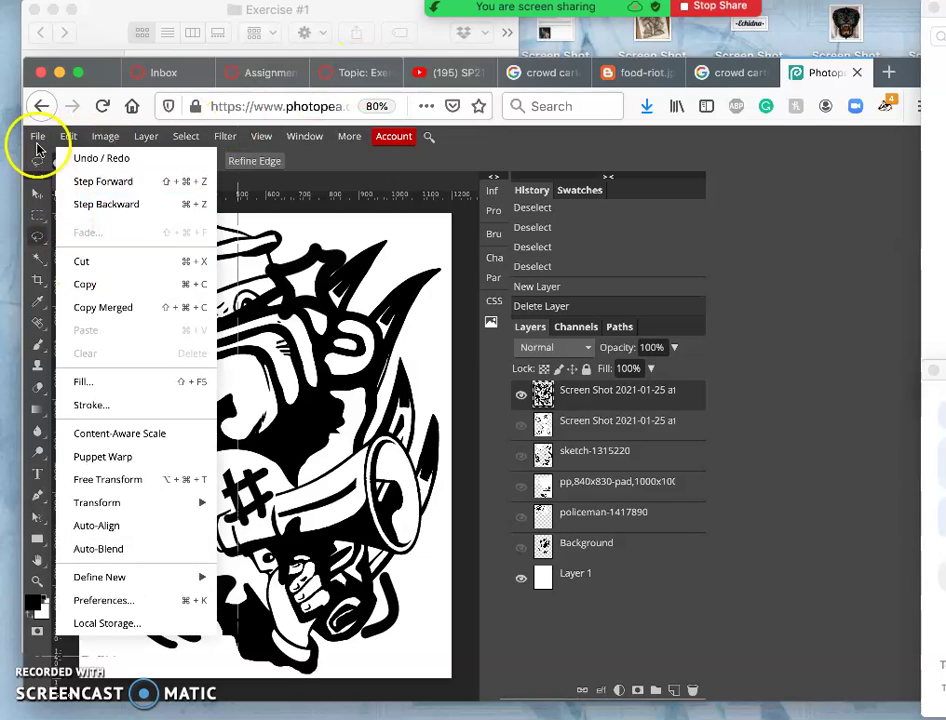
mouse_move(76, 355)
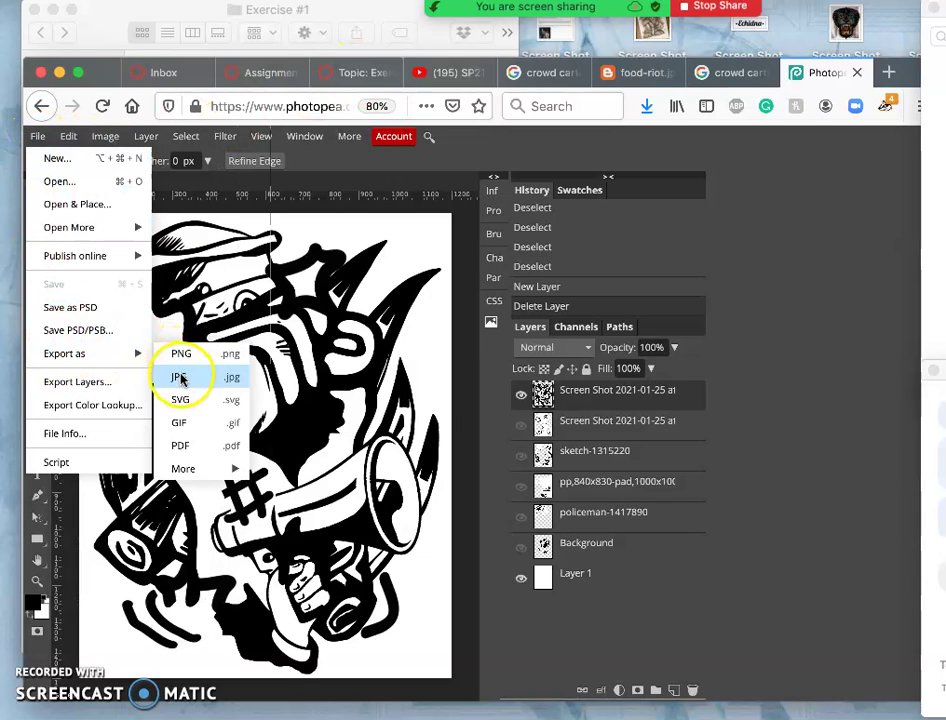
- Hide Layer 1 and save the cutout as a transparent PNG via File > Export as
click(520, 578)
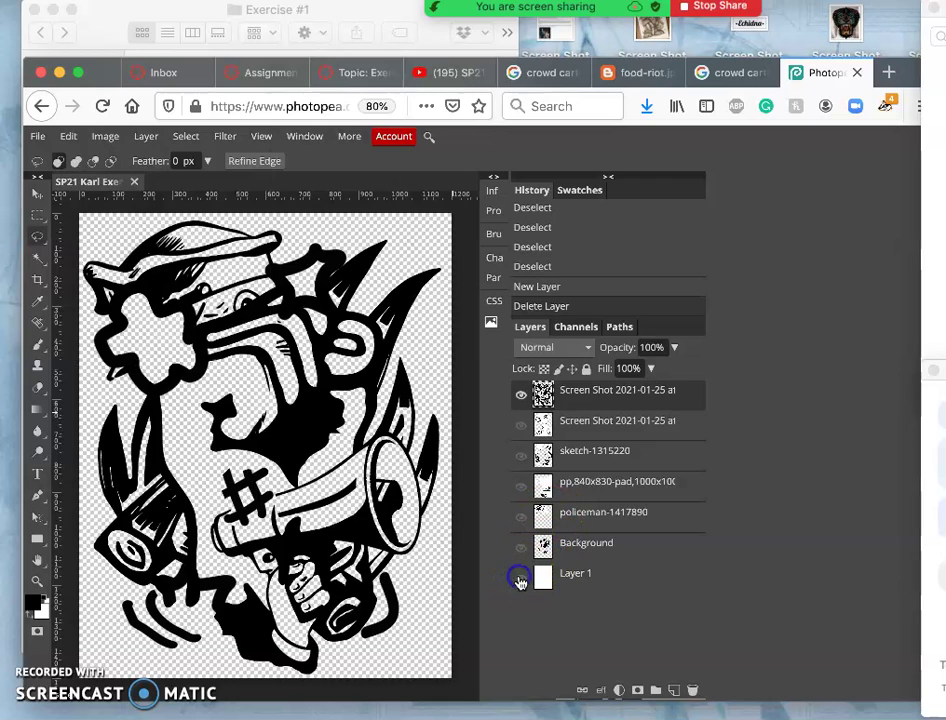
click(37, 137)
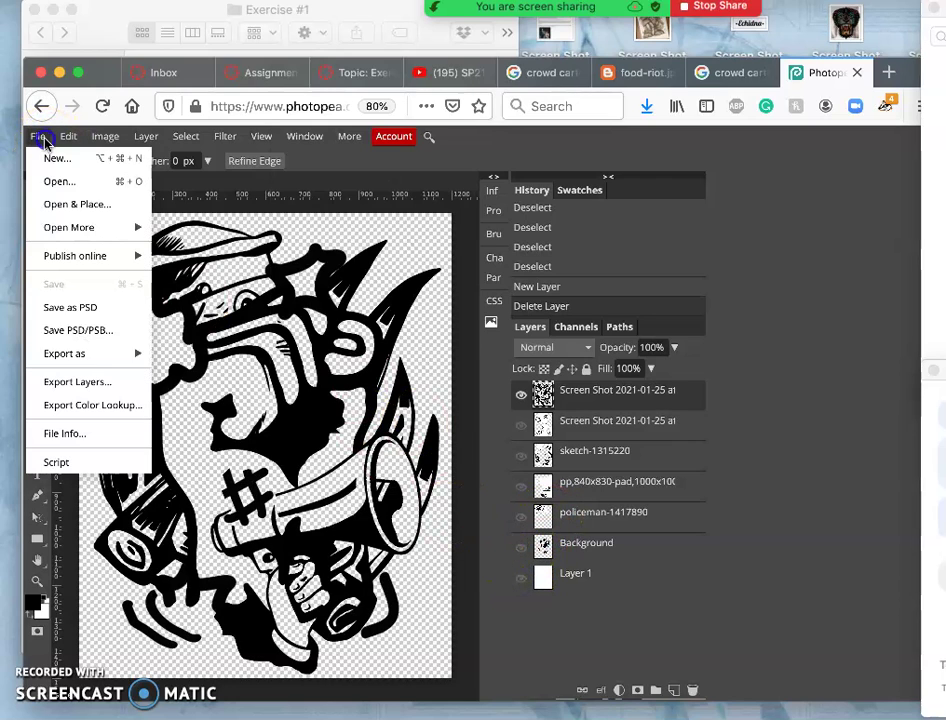
mouse_move(104, 348)
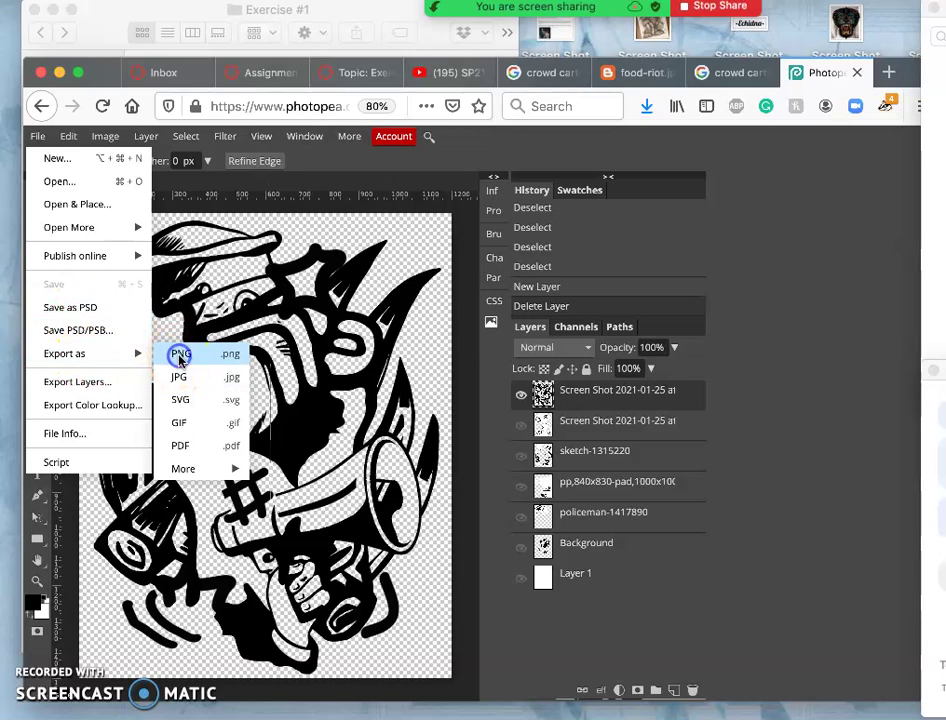
click(180, 356)
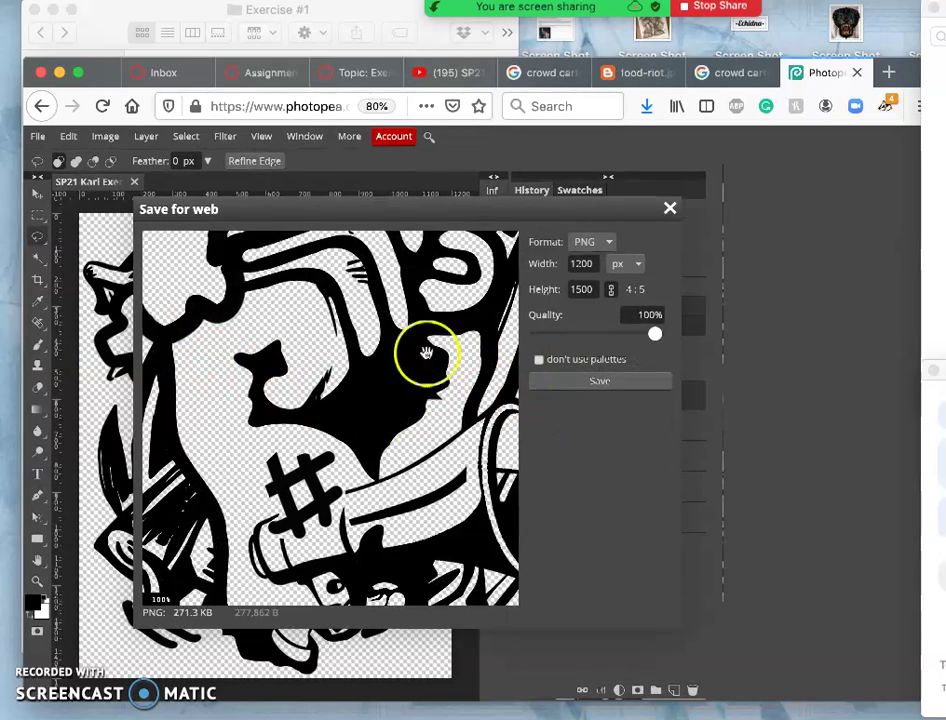
click(599, 382)
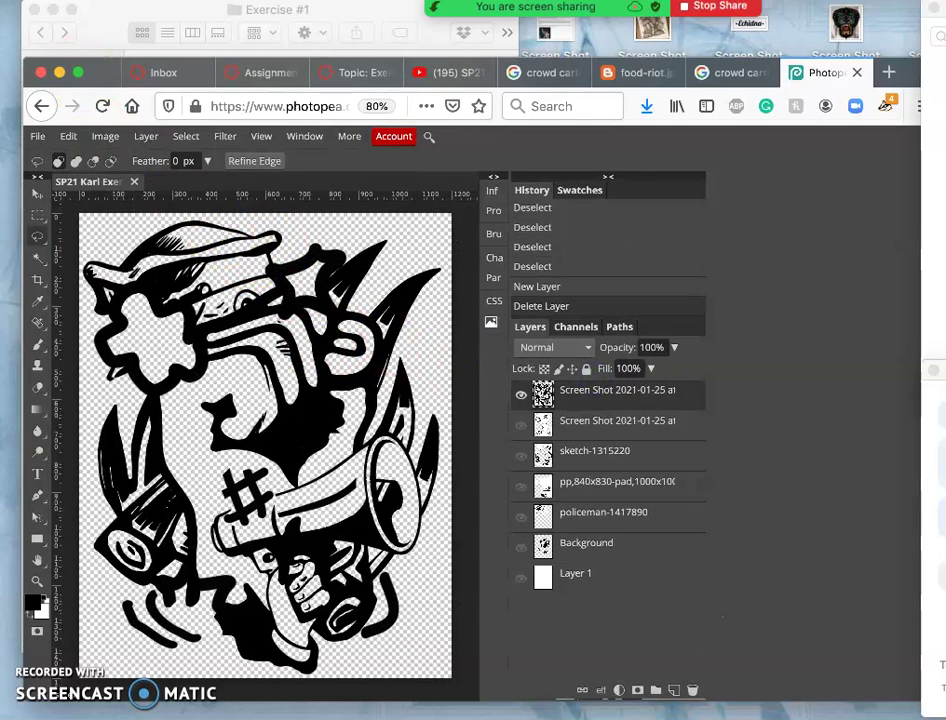
- Check recent Downloads, then bring the Exercise #1 Finder window forward
mouse_move(15, 481)
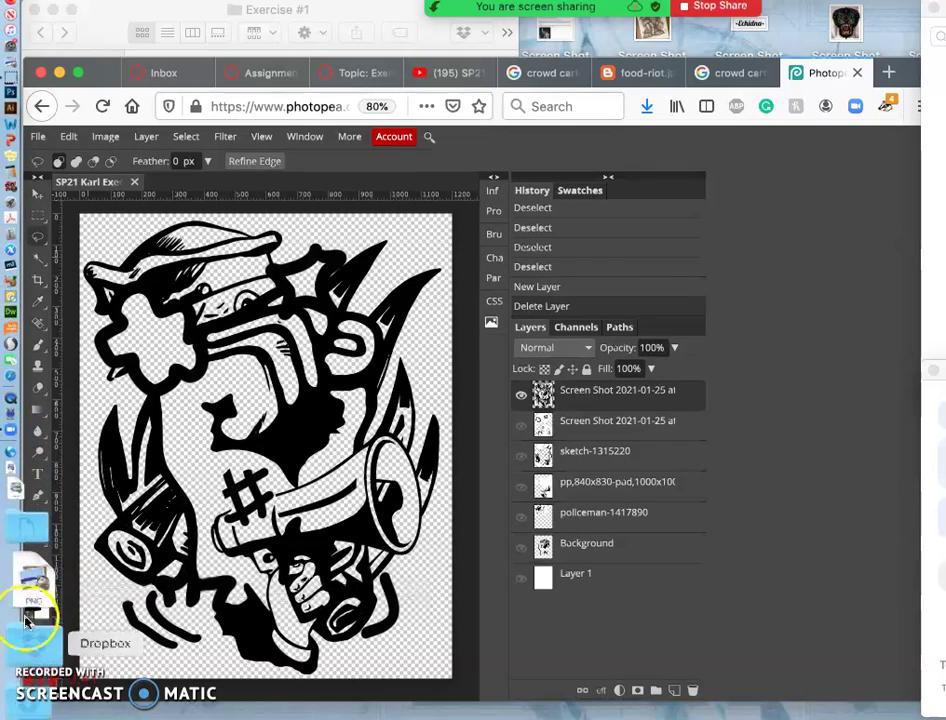
click(29, 641)
click(158, 144)
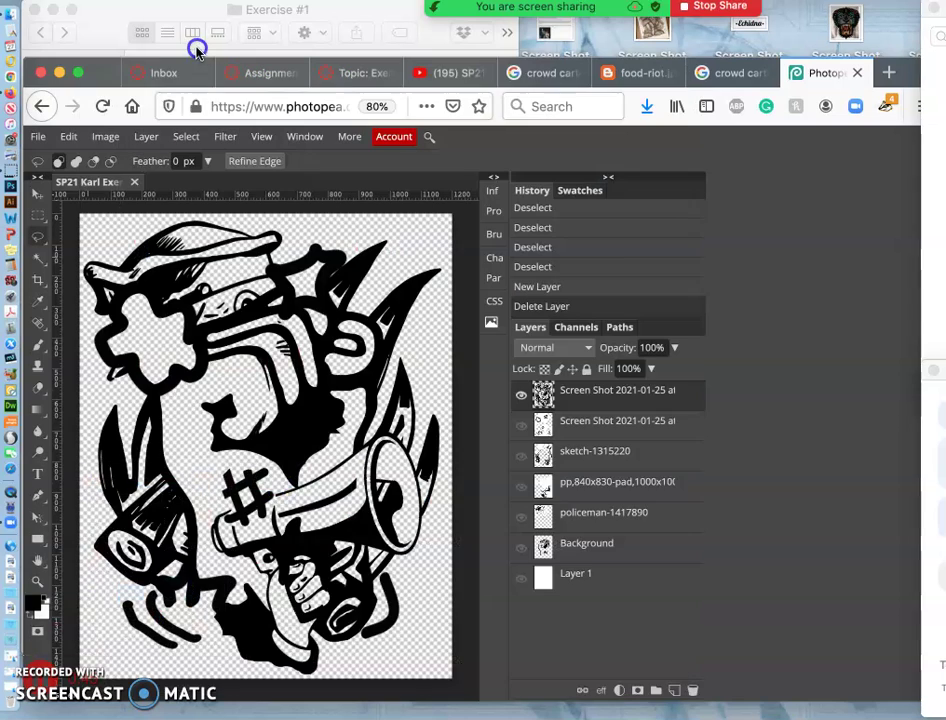
drag(197, 50, 401, 538)
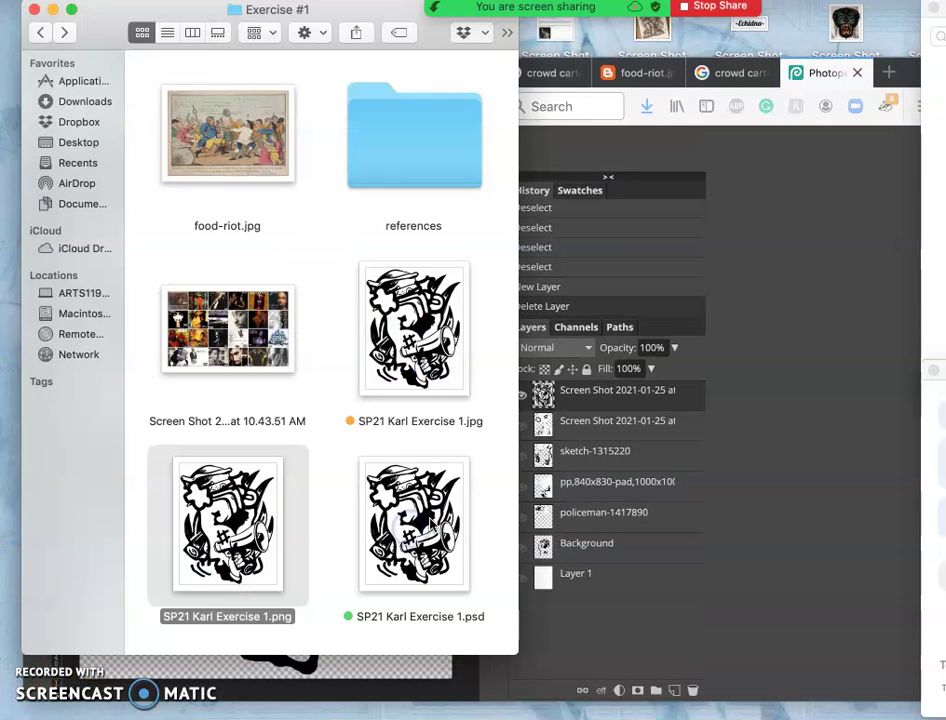
- Get Info on the exported PNG and the JPG to check their sizes
click(339, 516)
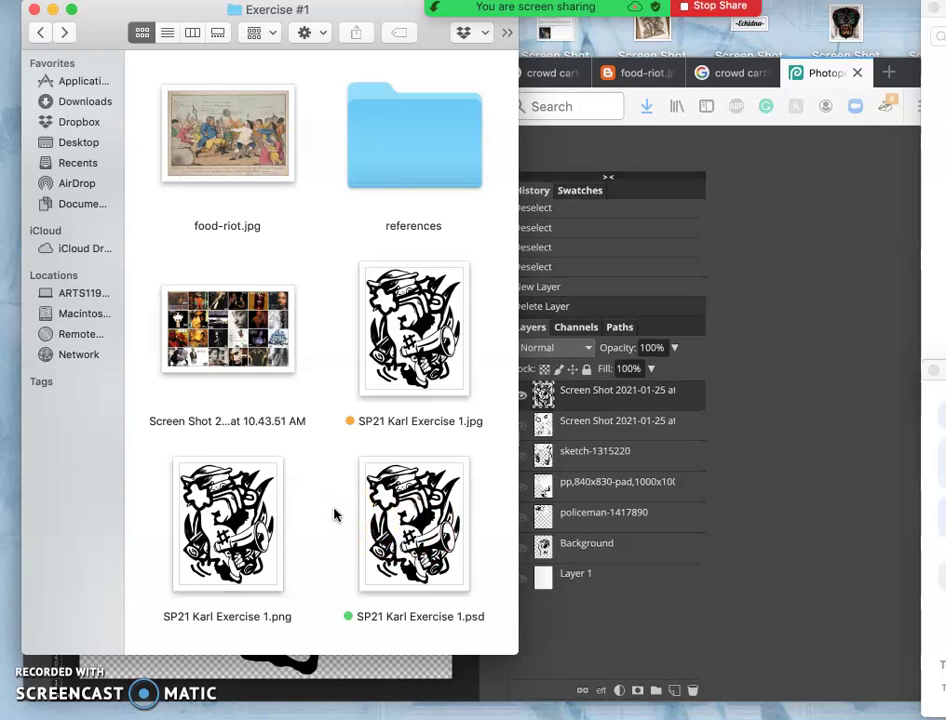
click(240, 513)
right_click(240, 513)
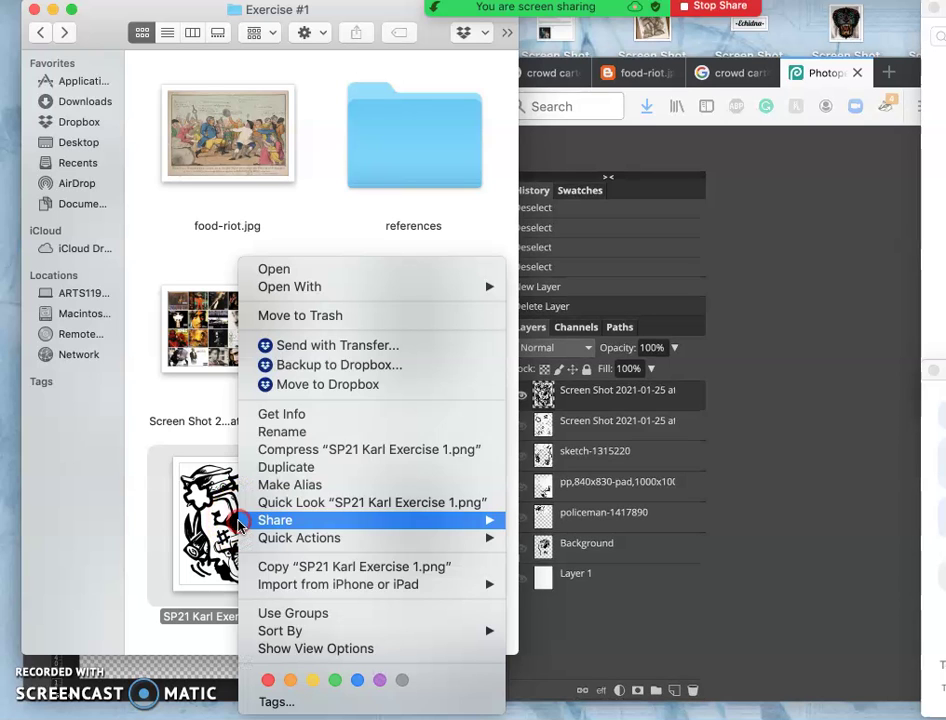
click(262, 418)
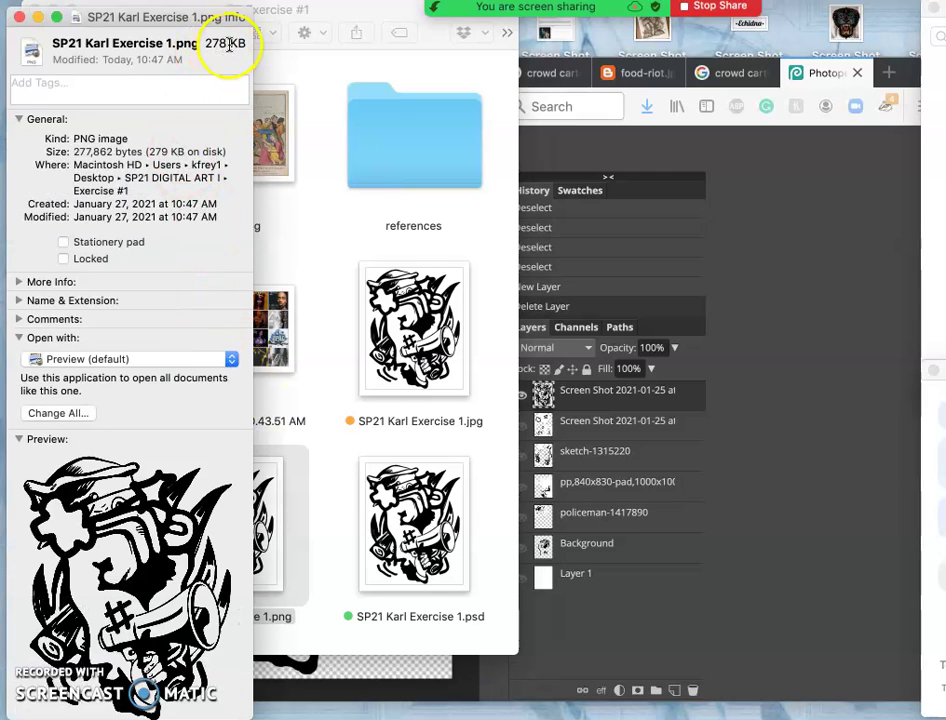
click(17, 18)
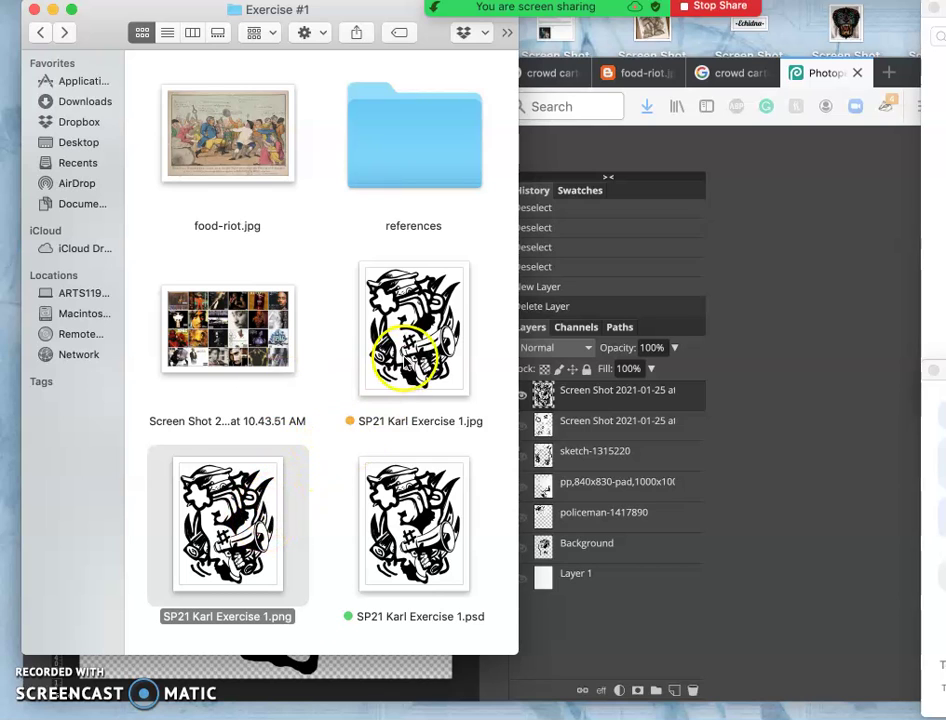
right_click(408, 358)
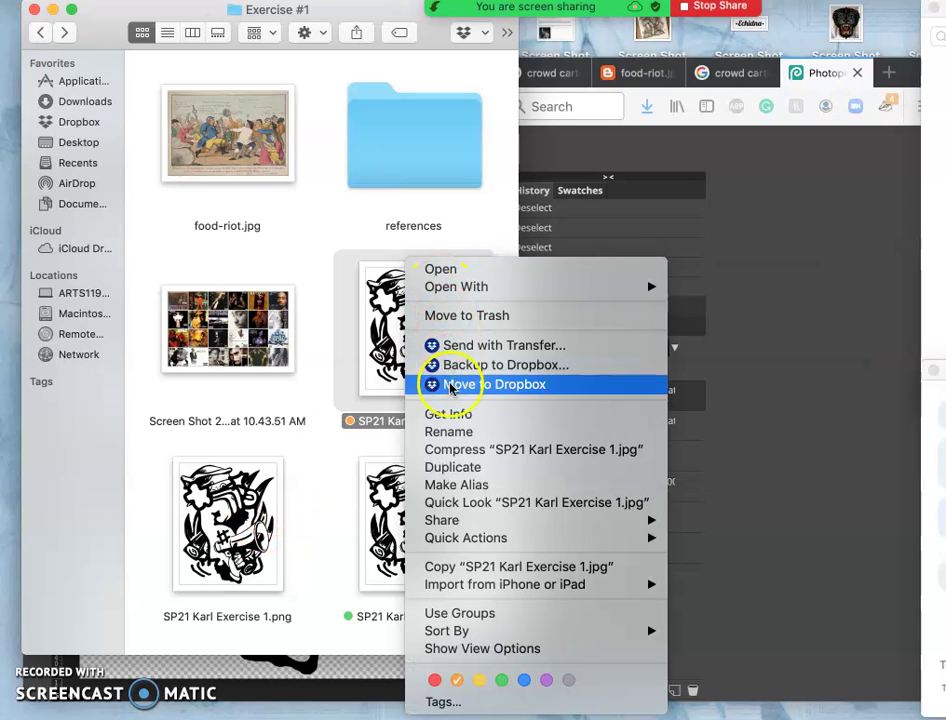
click(451, 414)
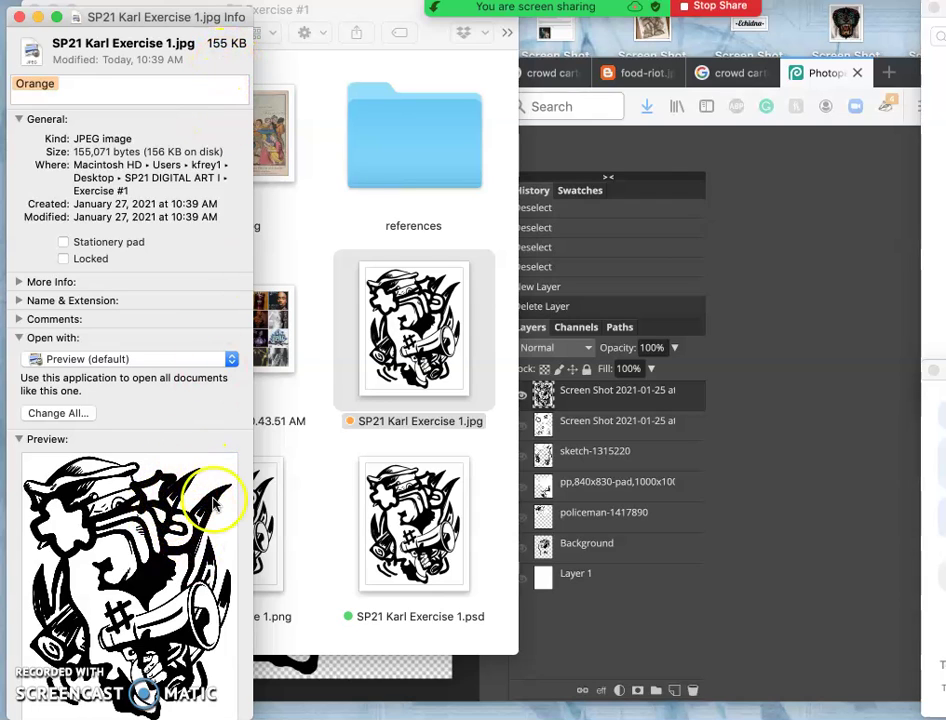
click(18, 20)
- Preview the exported PNG, then review its file info again (278 KB)
click(228, 507)
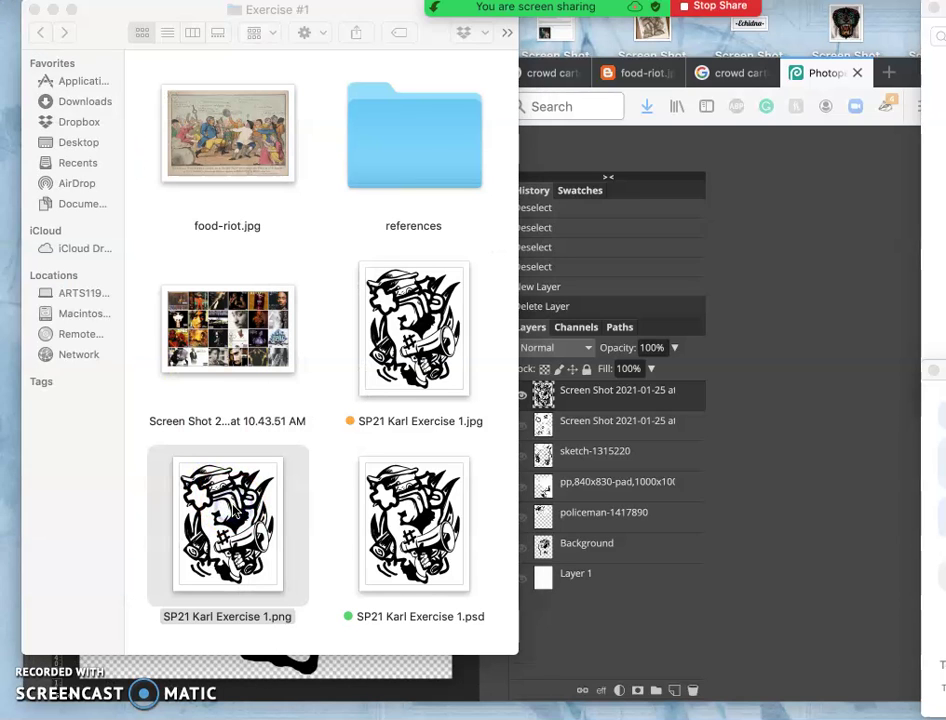
double_click(232, 508)
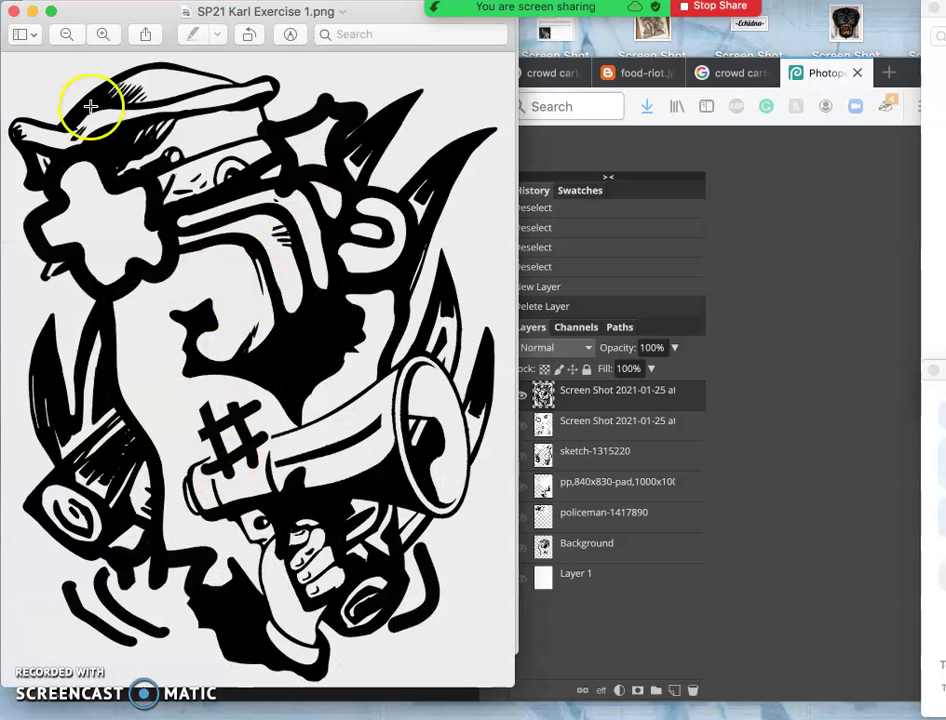
click(14, 11)
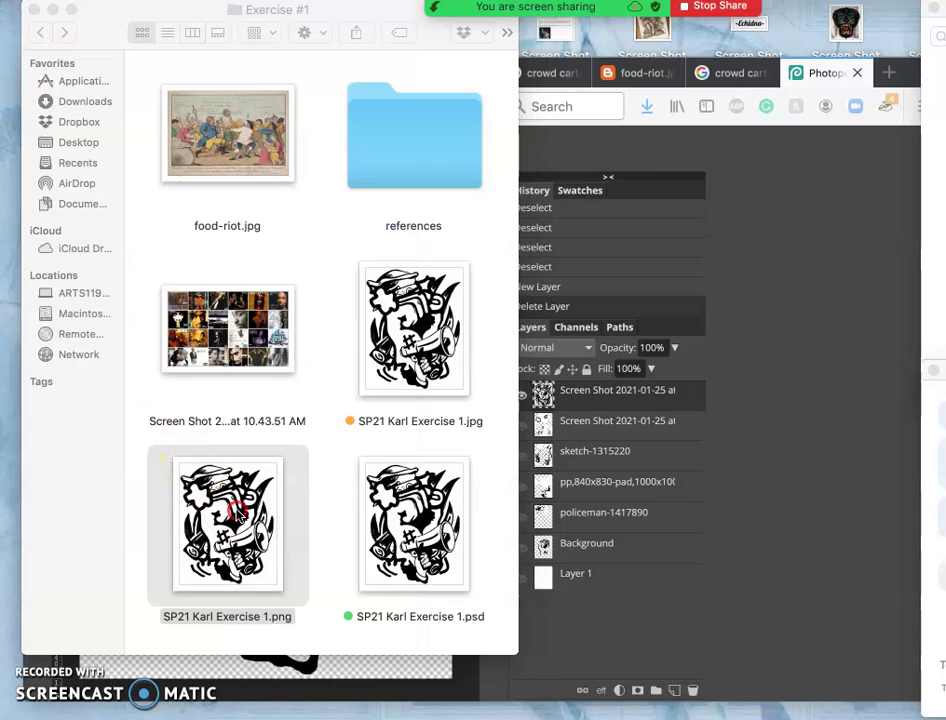
right_click(238, 510)
click(259, 413)
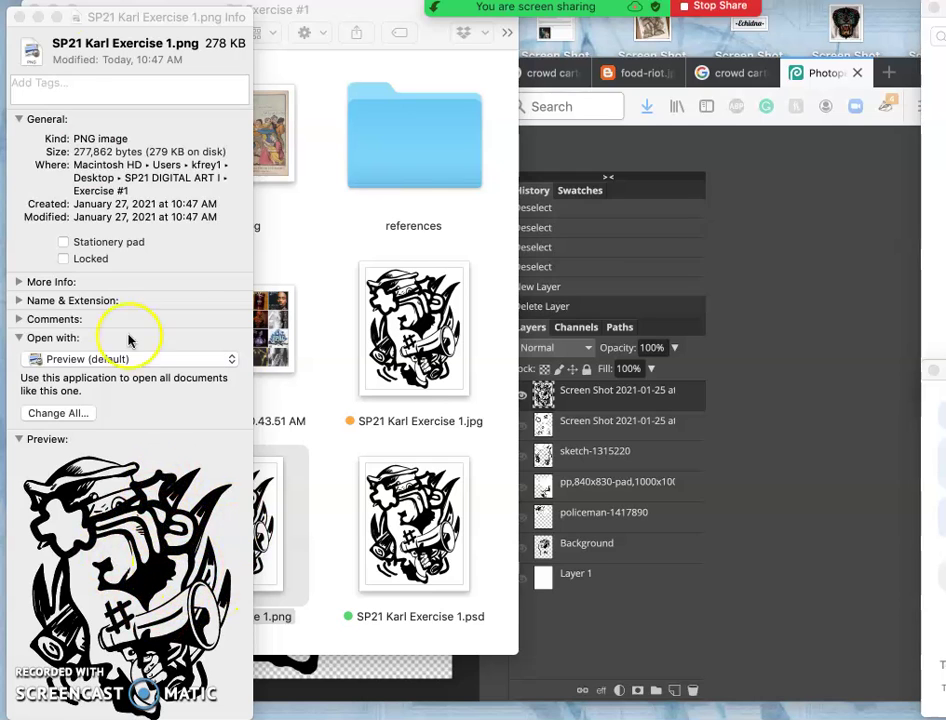
click(18, 17)
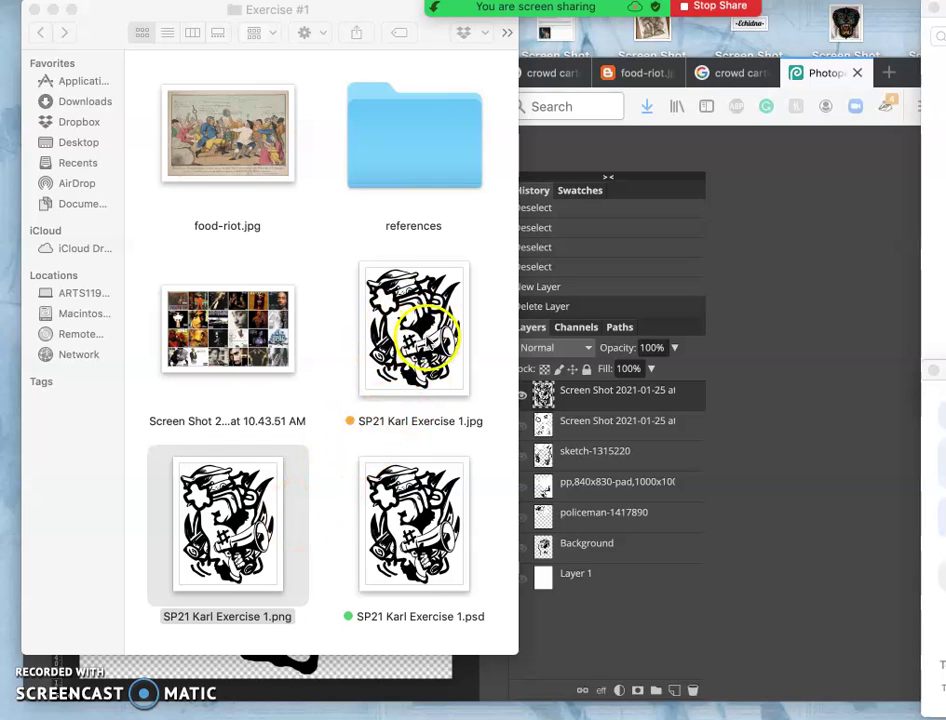
- Switch to the Canvas Exercise #1 discussion topic and scroll through the post
click(657, 152)
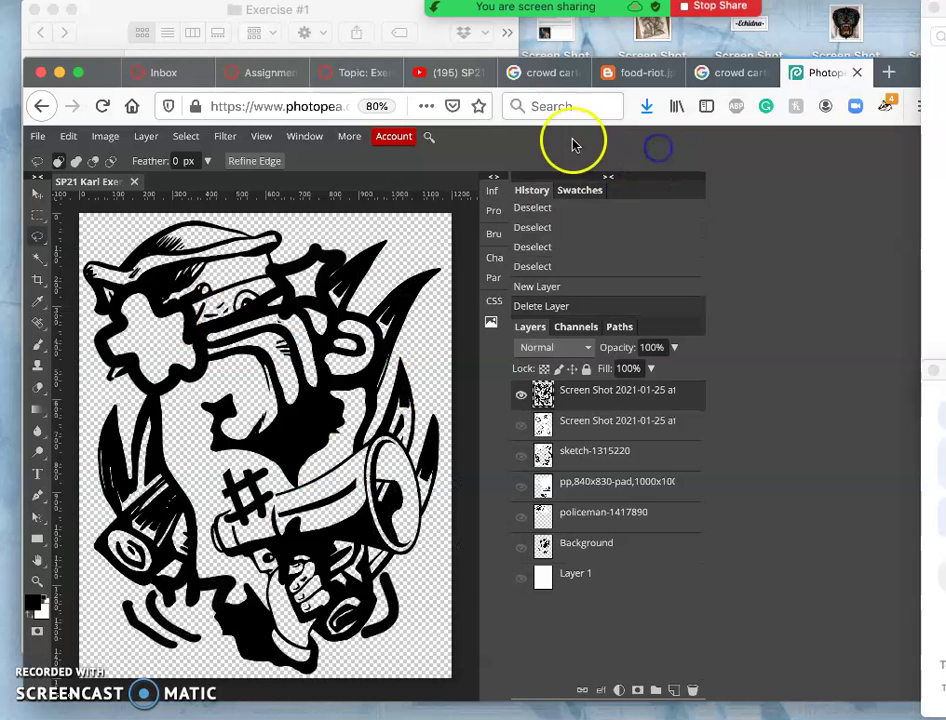
click(356, 75)
scroll(570, 350, up, 3)
scroll(722, 485, down, 1)
scroll(722, 490, down, 2)
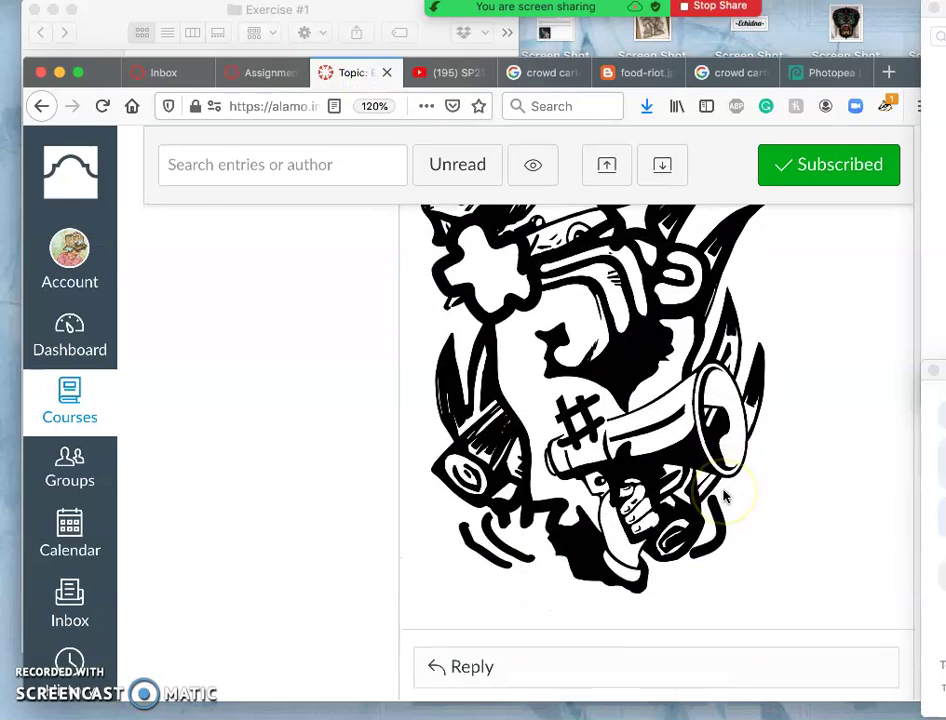
scroll(725, 496, up, 10)
scroll(650, 450, down, 6)
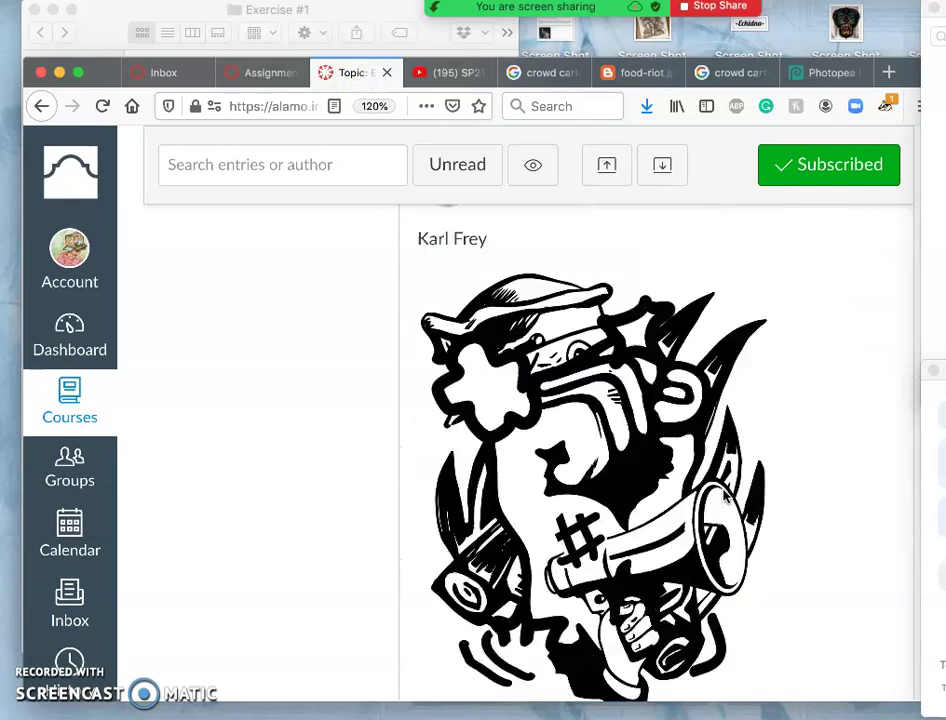
scroll(507, 249, up, 1)
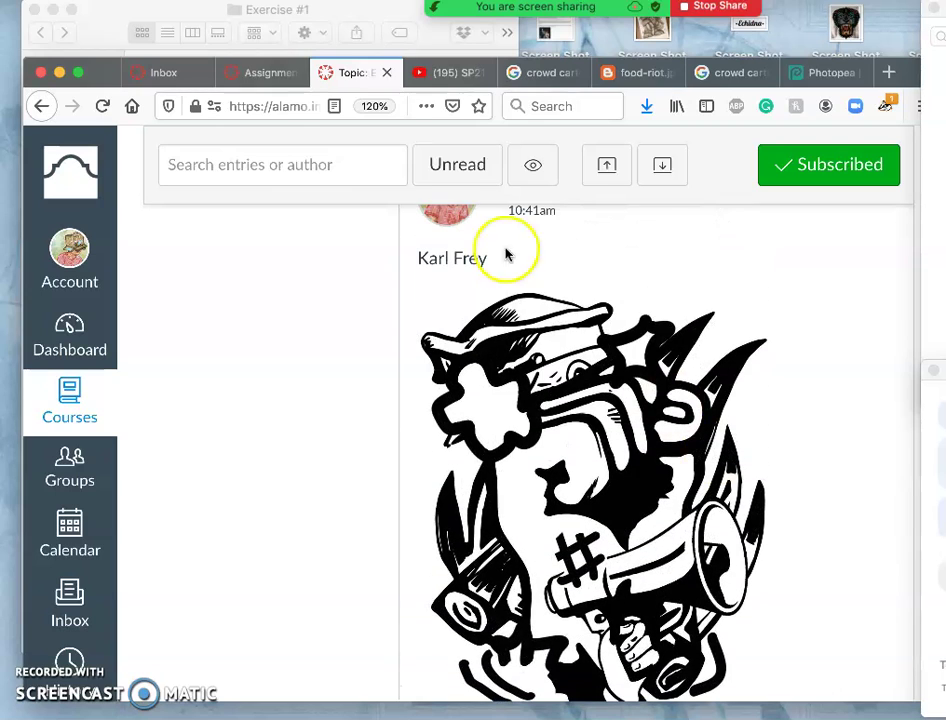
- Visit the course Assignments page, back to the discussion, then return to Photopea
click(279, 74)
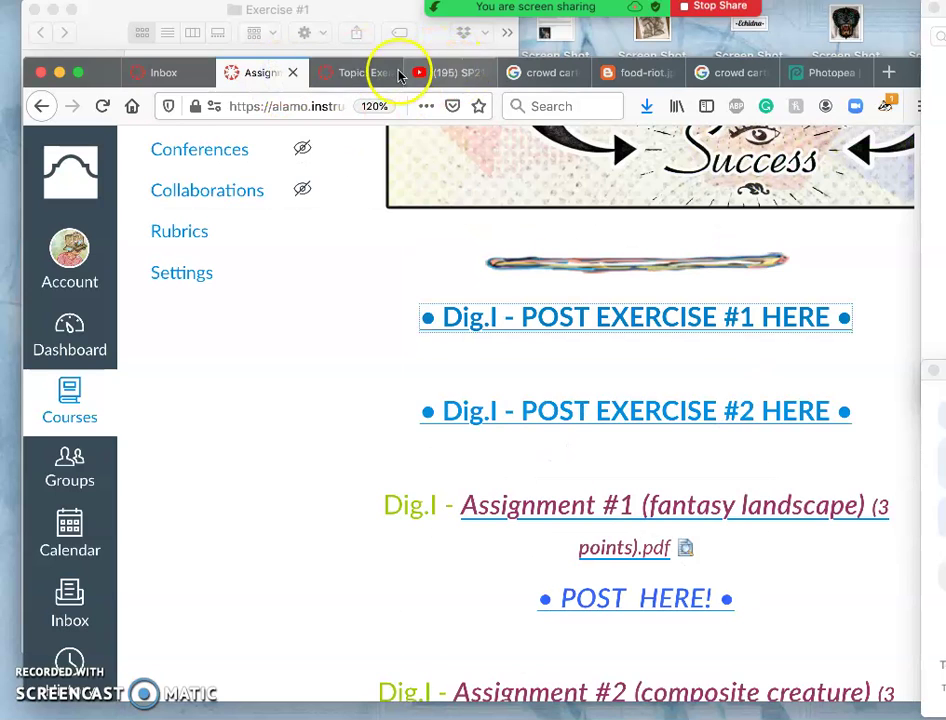
click(380, 73)
click(844, 72)
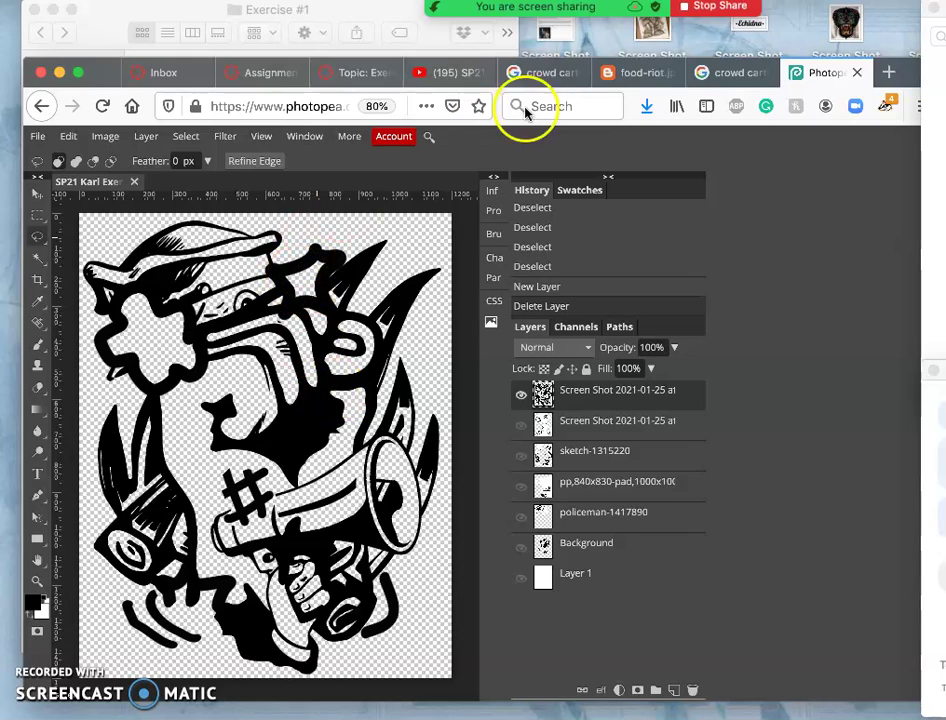
- Look over the food-riot caricature image page in Firefox
click(630, 73)
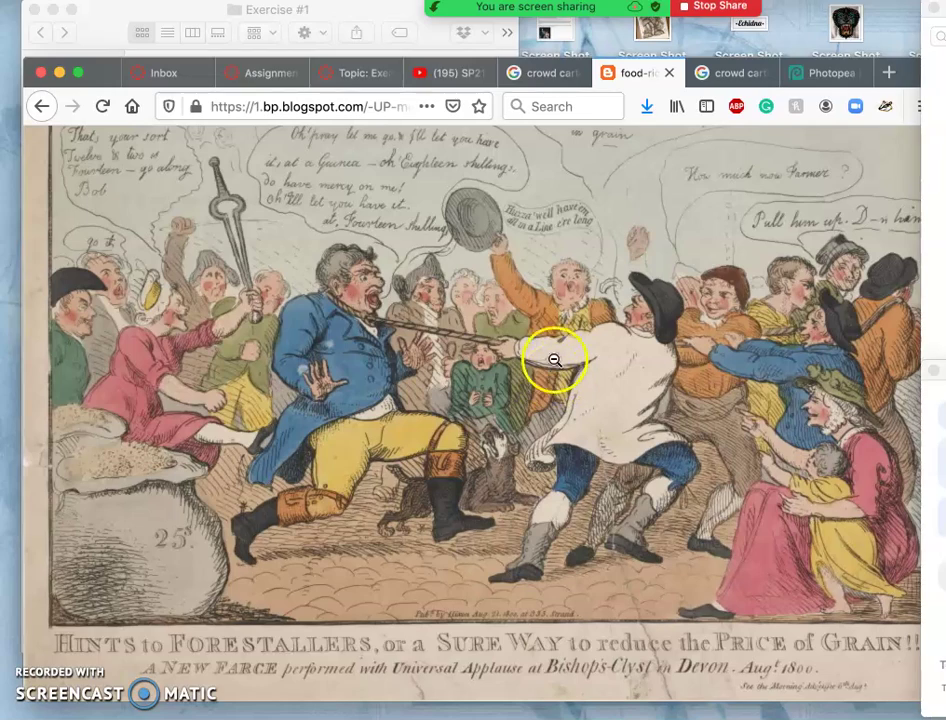
scroll(550, 338, up, 2)
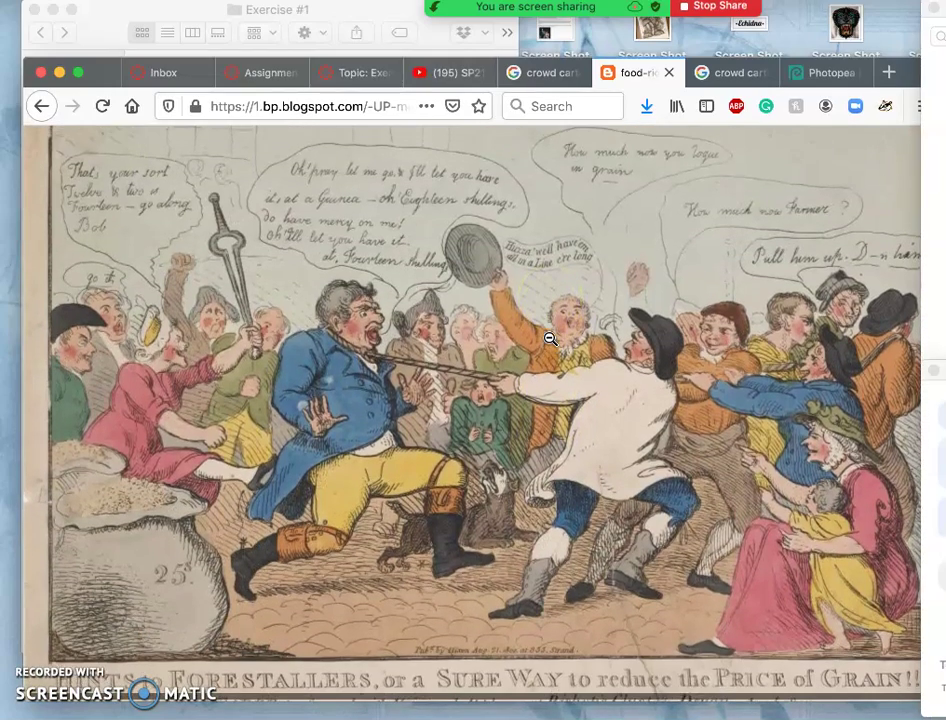
scroll(550, 338, up, 2)
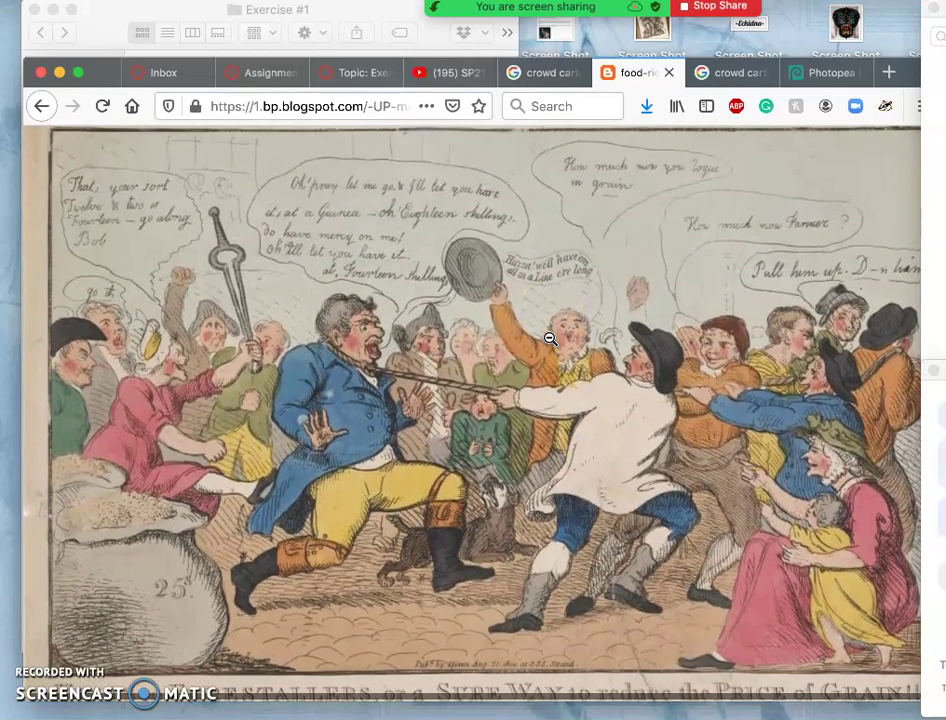
scroll(550, 338, down, 2)
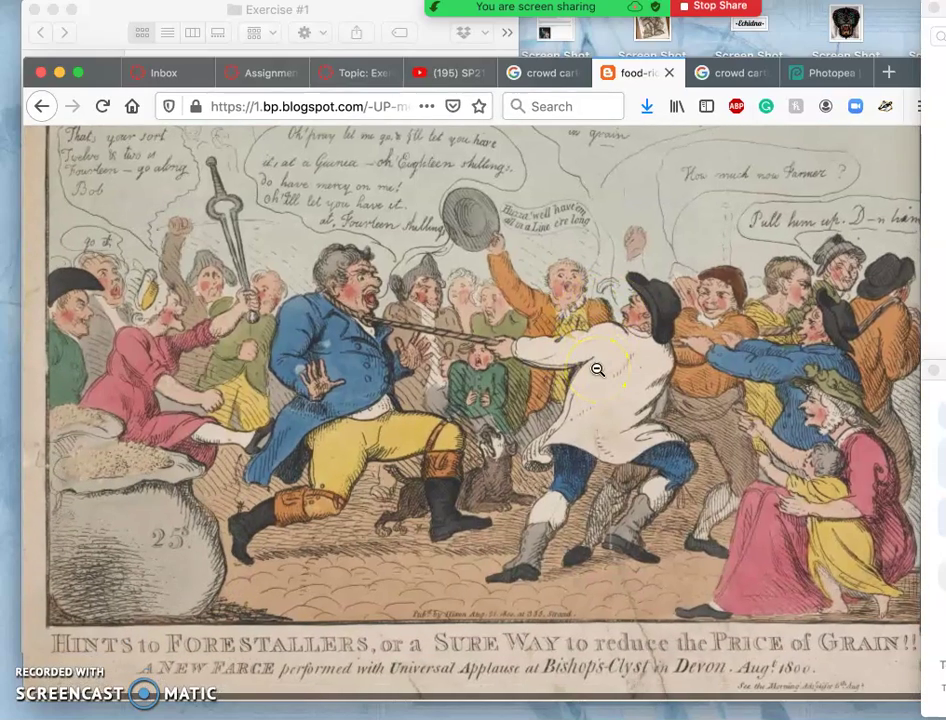
scroll(559, 401, up, 3)
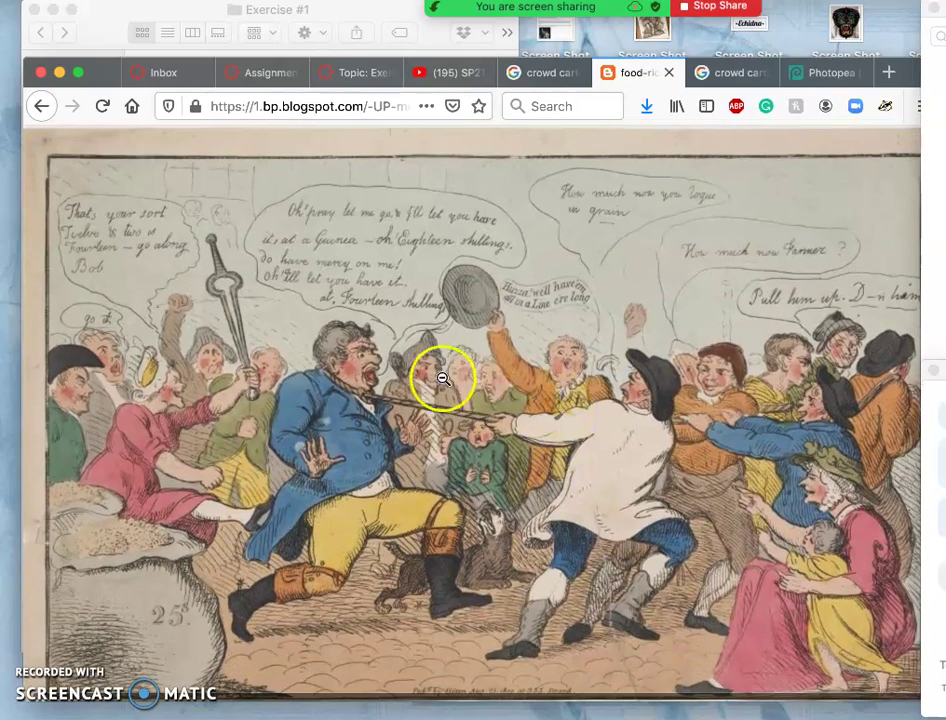
- Close the crowd-cartoon search and food-riot tabs, then bring Finder's Exercise #1 forward
click(546, 77)
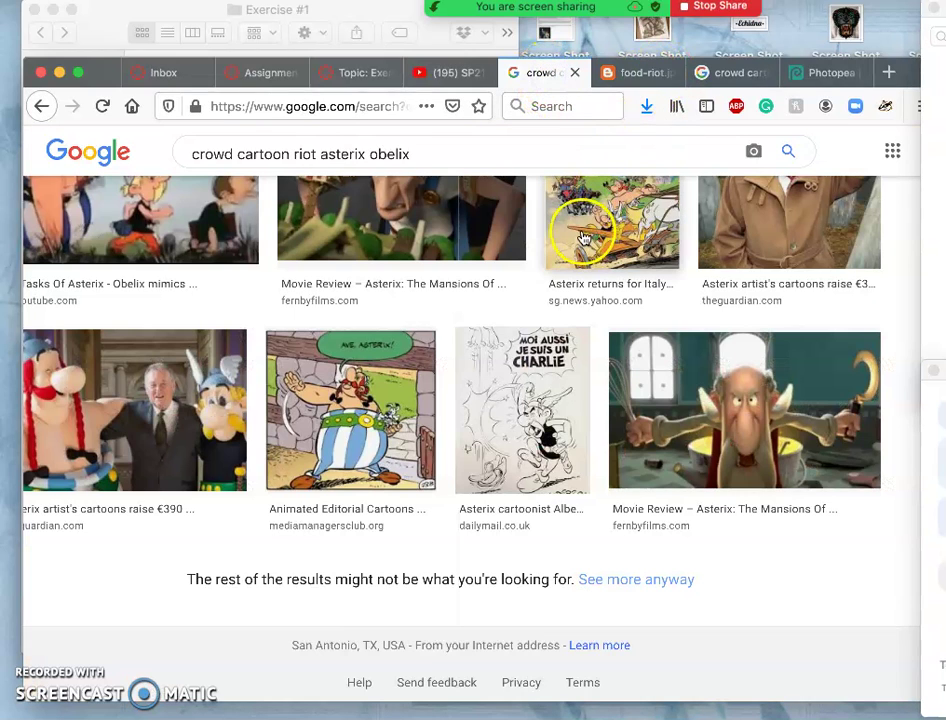
click(579, 76)
click(579, 76)
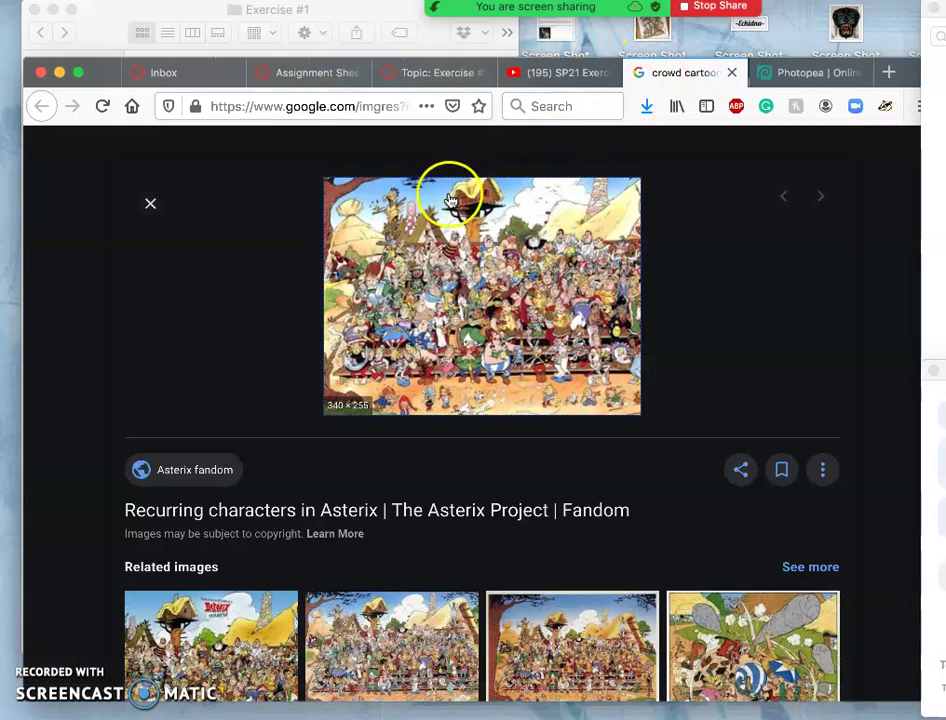
click(731, 73)
click(47, 16)
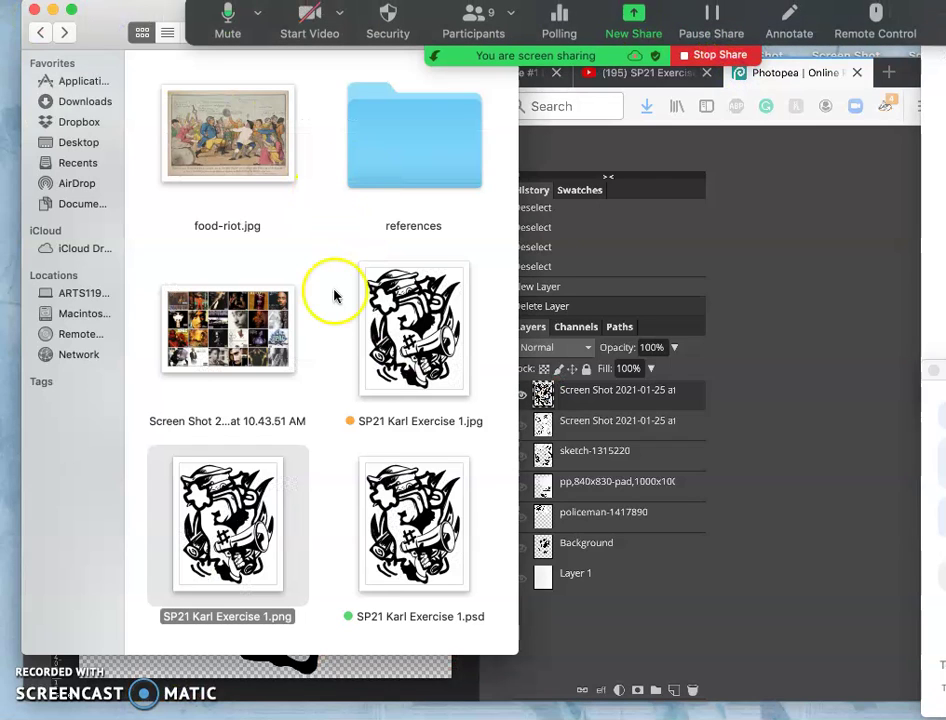
double_click(230, 330)
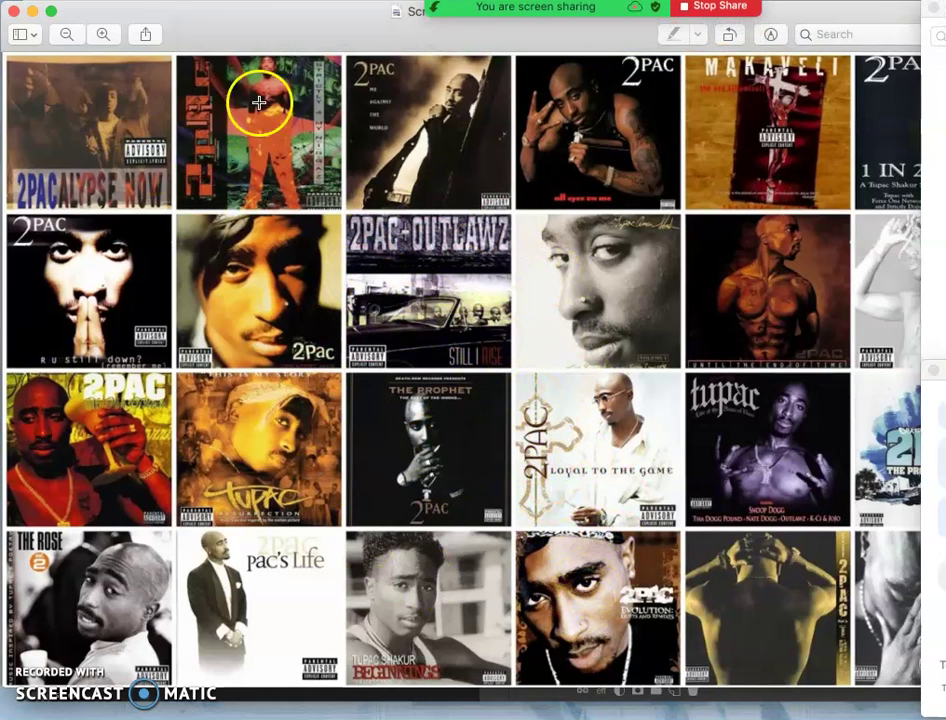
click(14, 14)
click(302, 232)
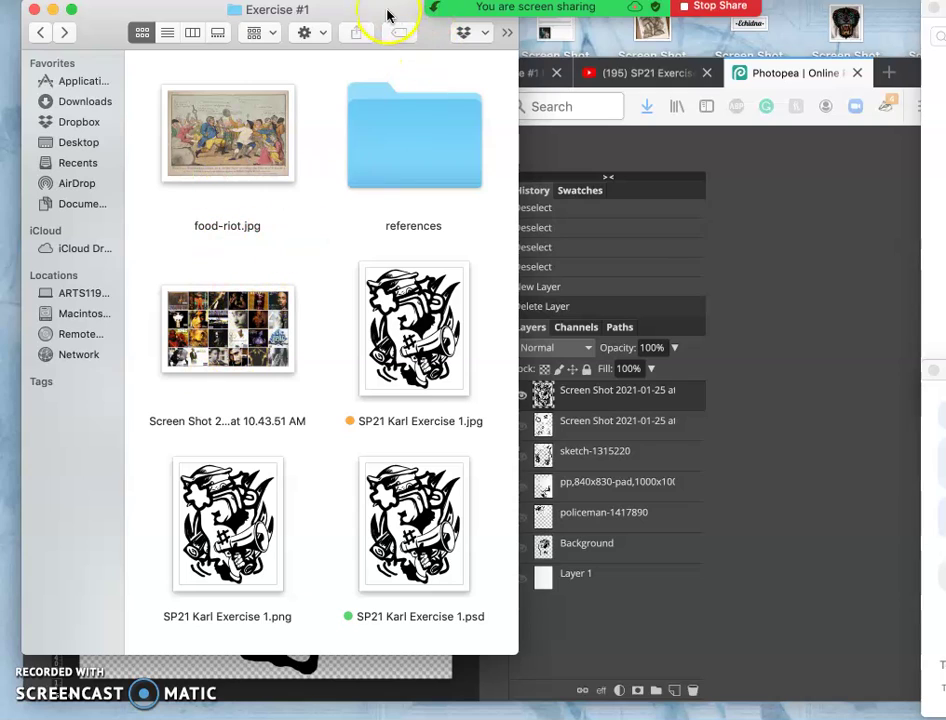
- Drag food-riot.jpg from the Exercise #1 folder onto the Photopea canvas as a new layer
drag(401, 16, 838, 34)
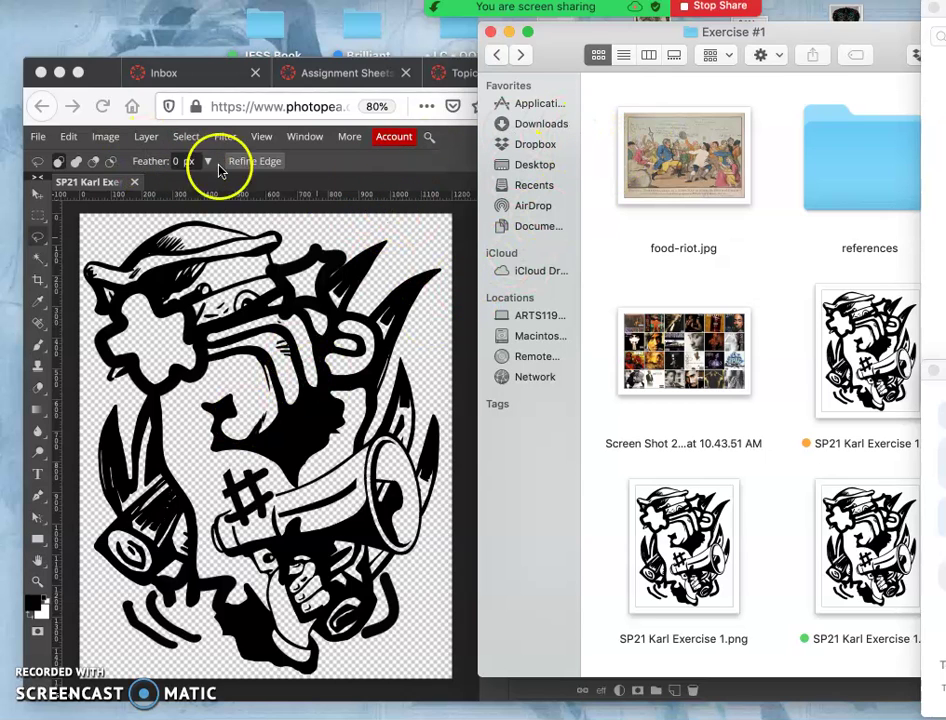
click(36, 137)
click(36, 137)
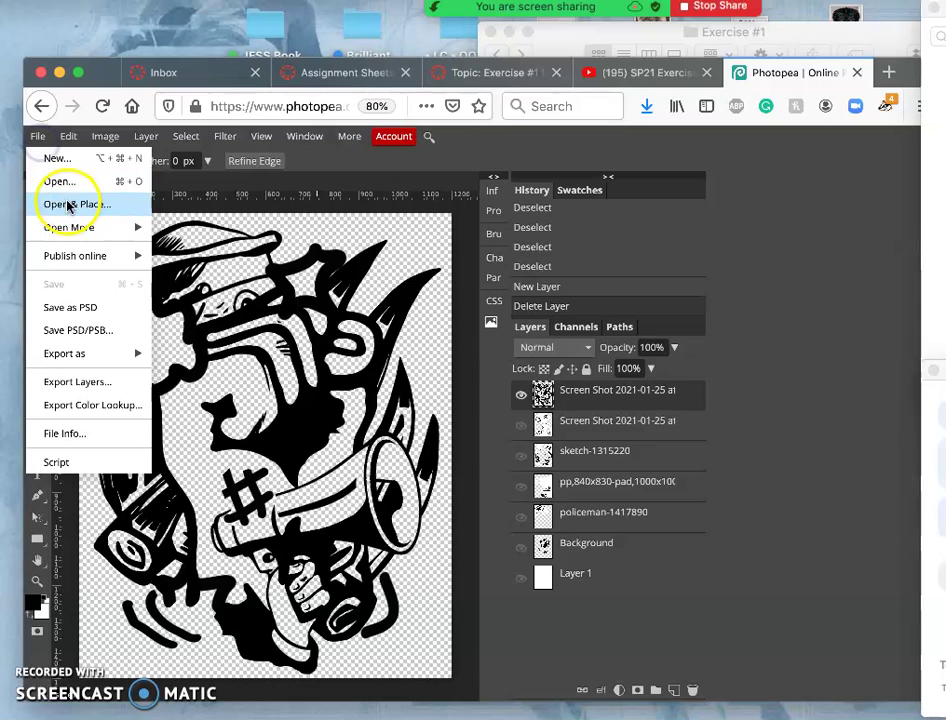
click(815, 27)
click(672, 170)
drag(672, 170, 289, 416)
click(274, 327)
click(363, 333)
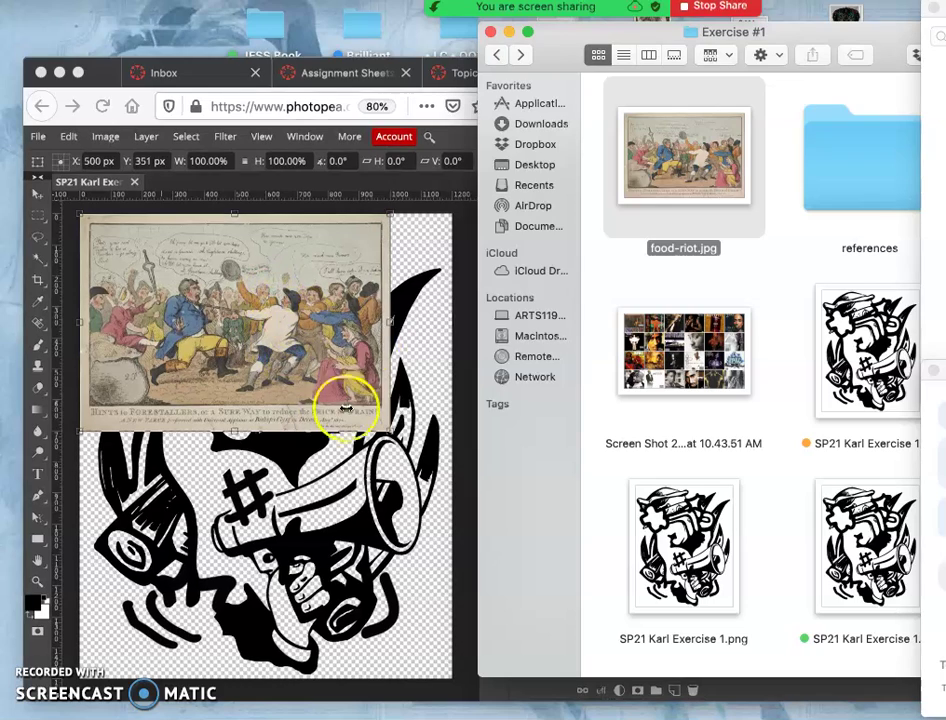
click(352, 427)
click(397, 475)
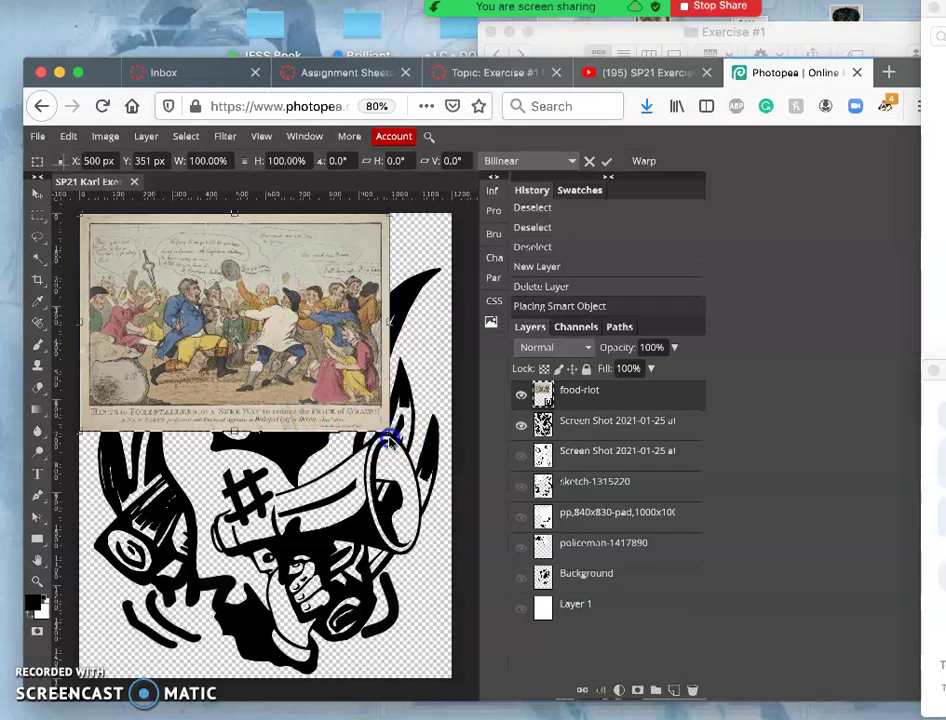
click(396, 426)
- Stretch the food-riot image to cover the whole canvas, confirm, and rasterize the layer
drag(389, 431, 460, 712)
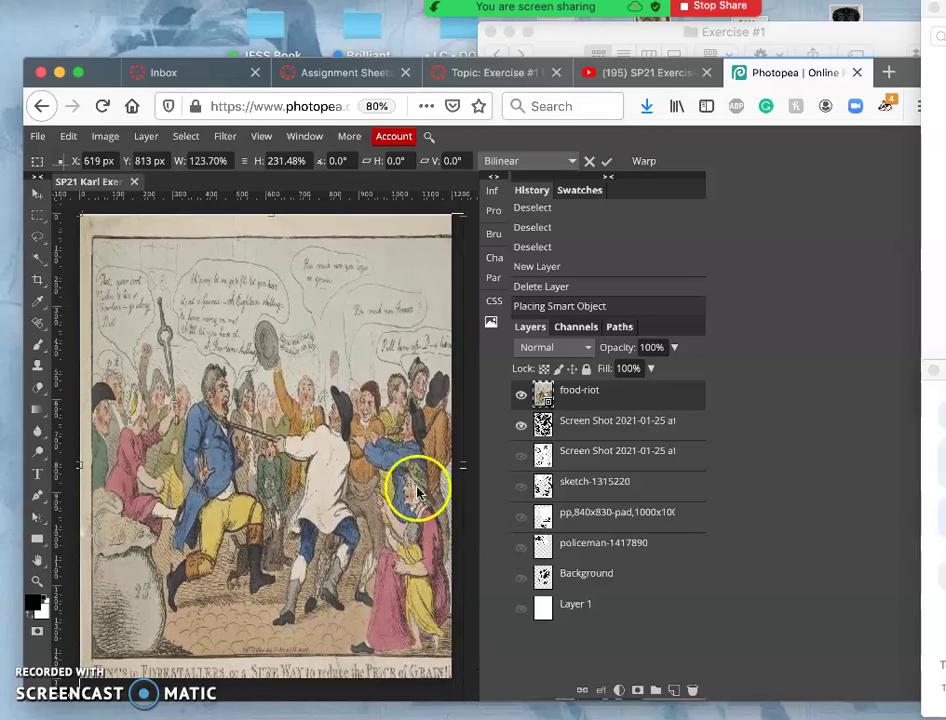
key(ctrl+minus)
drag(413, 268, 425, 233)
drag(126, 648, 107, 670)
key(Return)
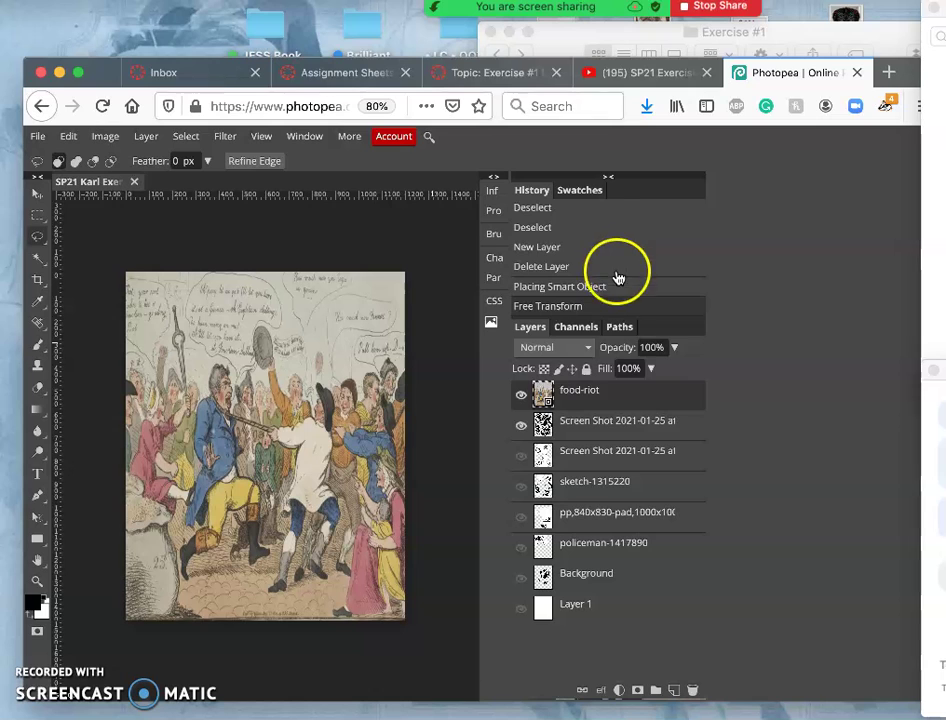
right_click(610, 400)
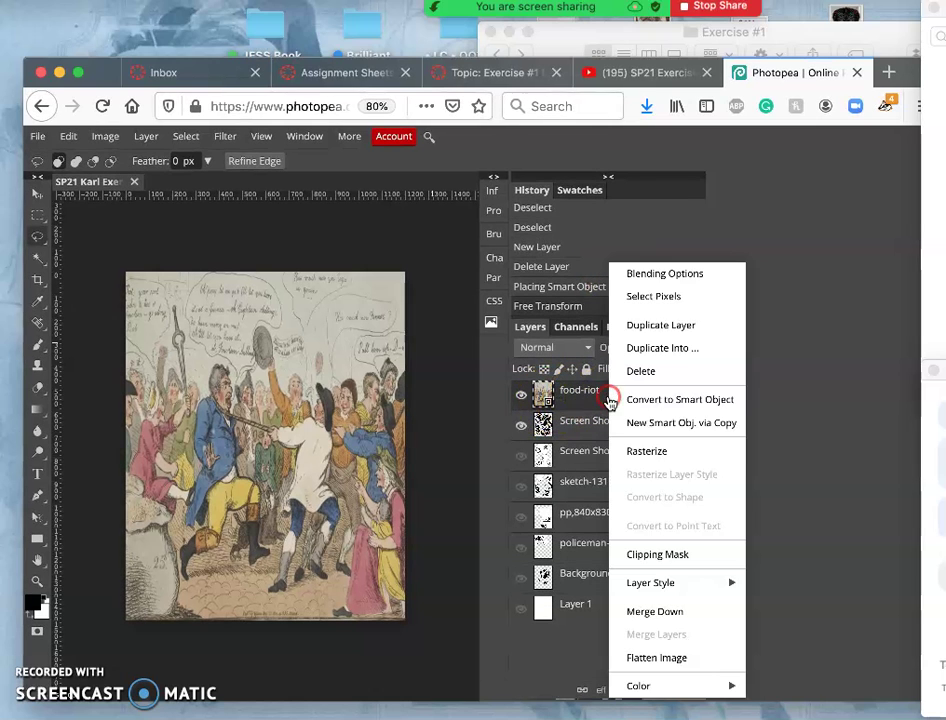
click(638, 452)
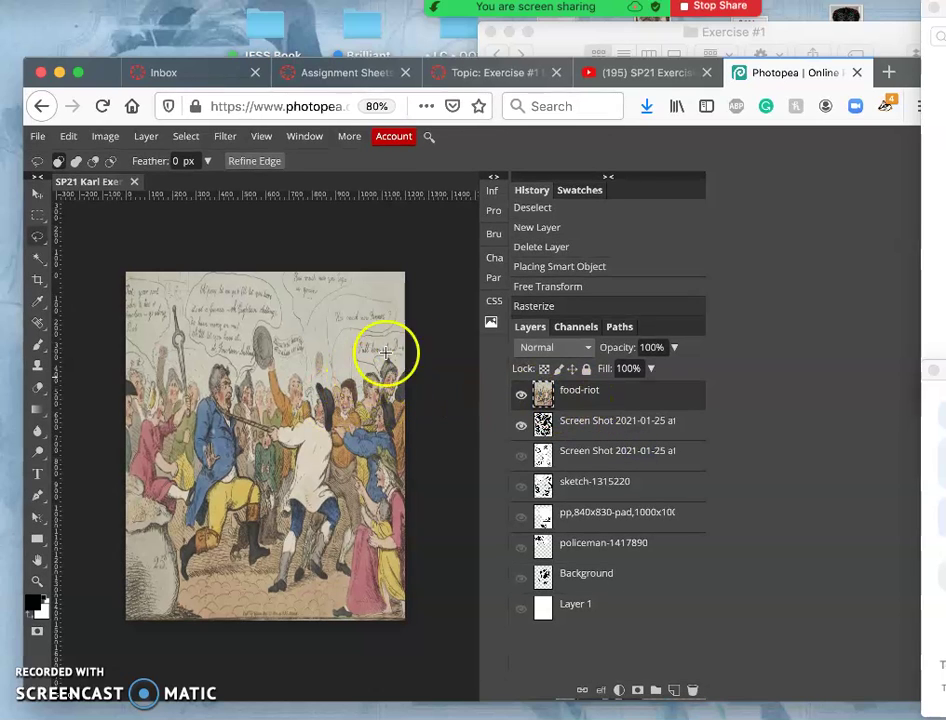
- Drop the album-cover Screen Shot onto the canvas and stretch it edge to edge
click(787, 40)
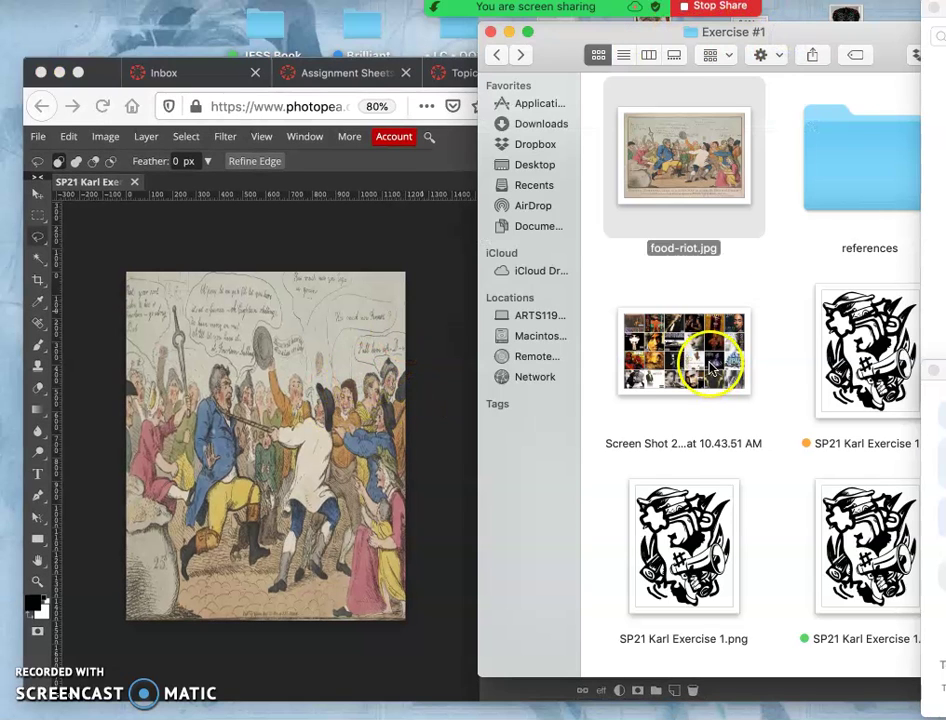
drag(648, 370, 312, 425)
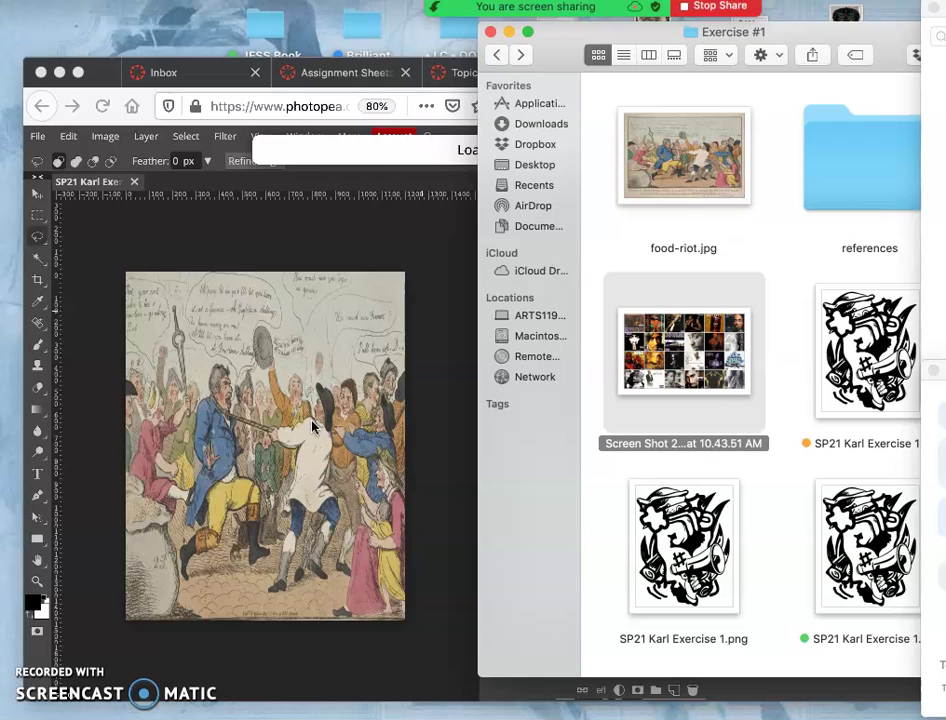
click(293, 392)
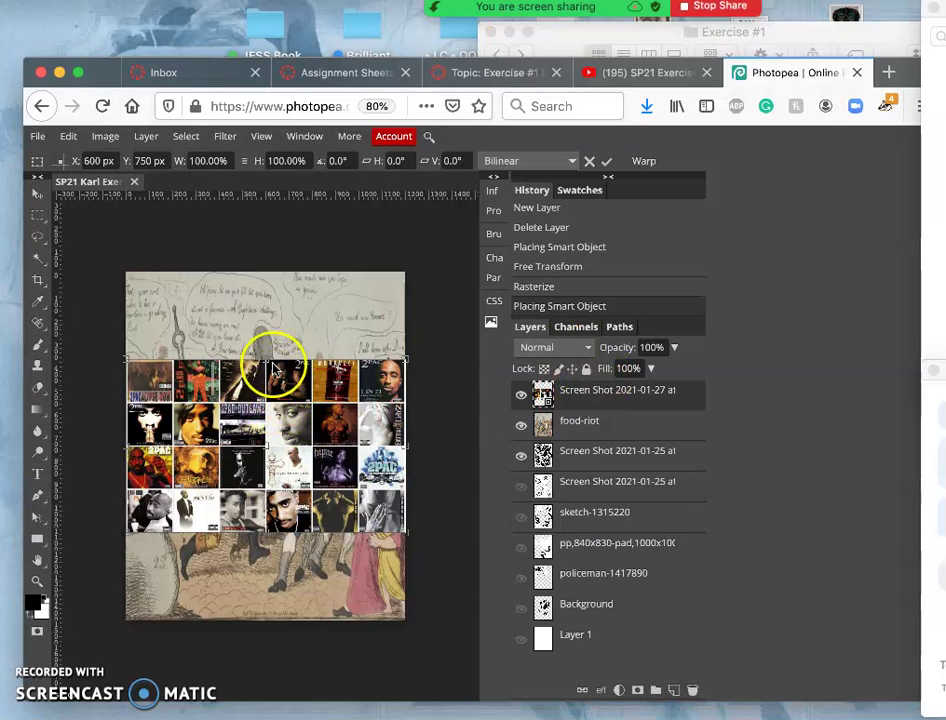
drag(265, 360, 272, 271)
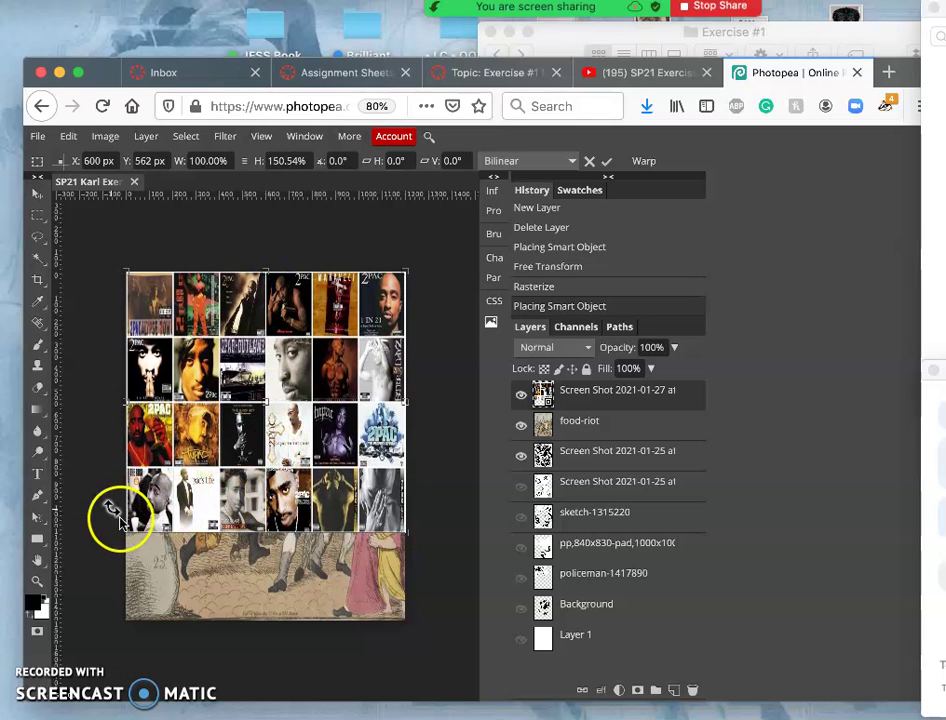
drag(130, 537, 20, 640)
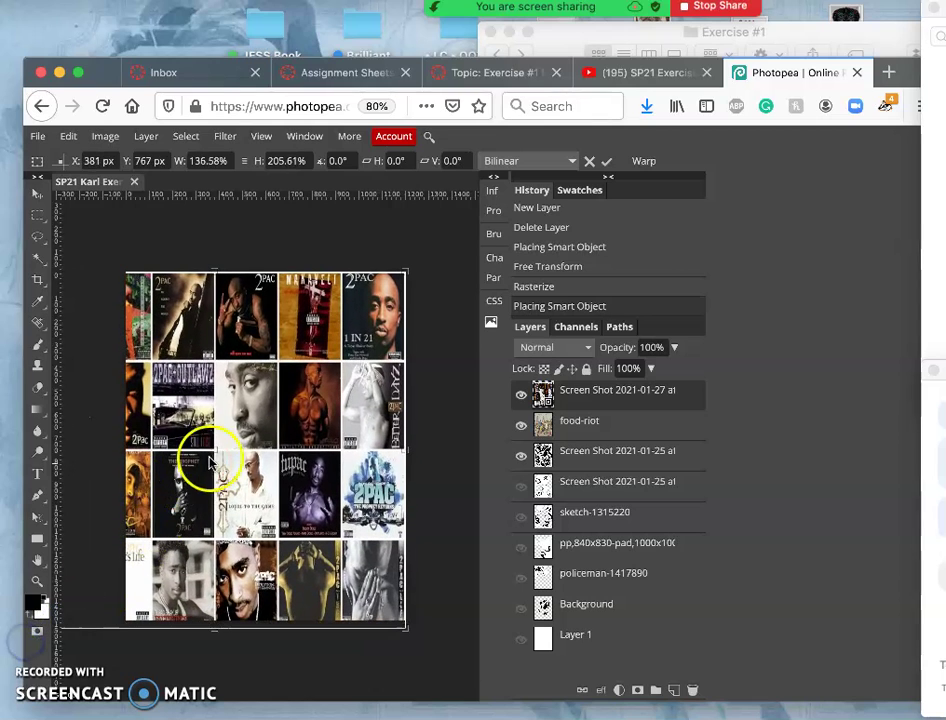
drag(256, 477, 296, 338)
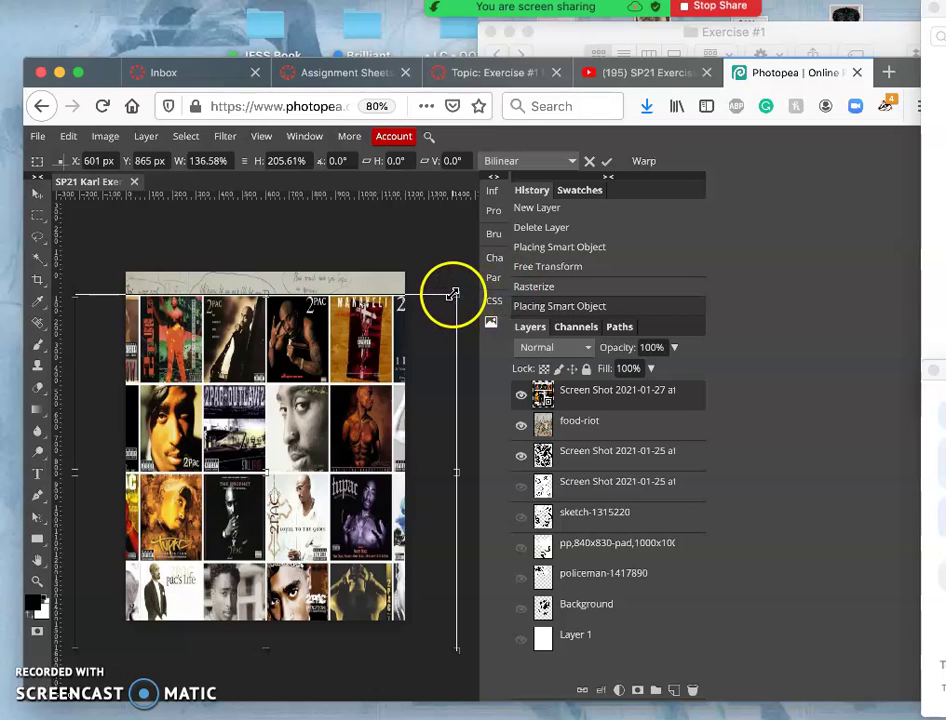
drag(453, 296, 487, 270)
key(Return)
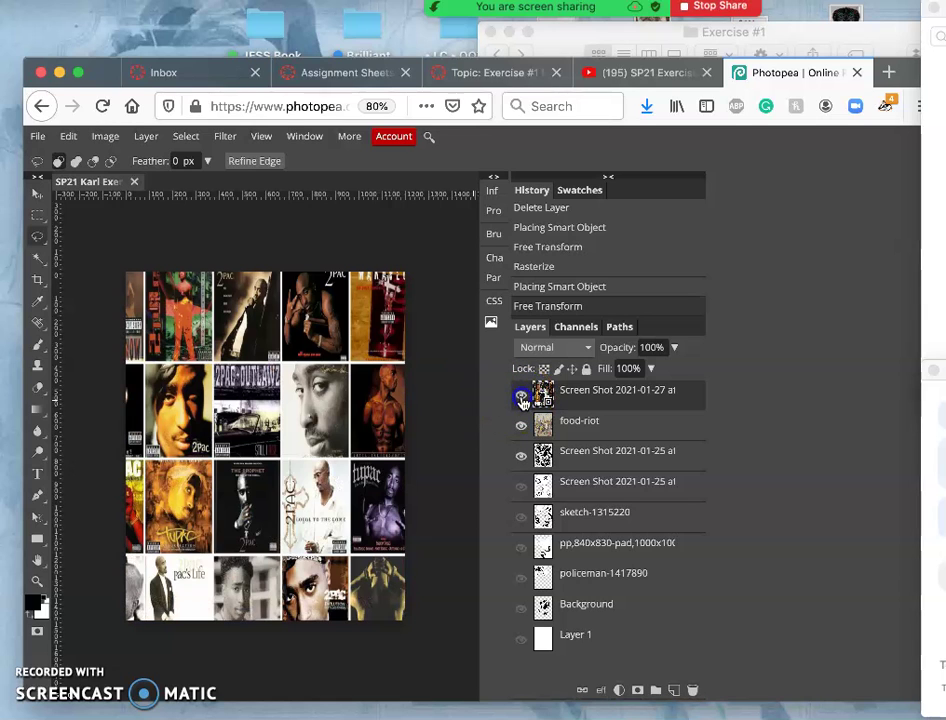
- Rasterize the album-cover collage layer and drop its opacity to about 33%
click(521, 398)
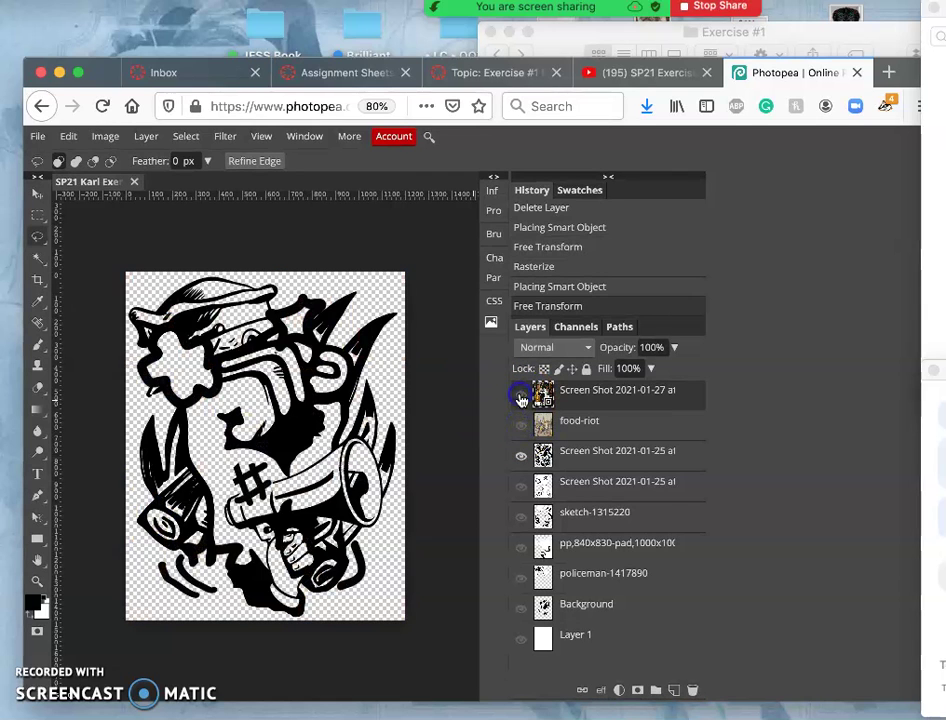
click(521, 425)
click(522, 396)
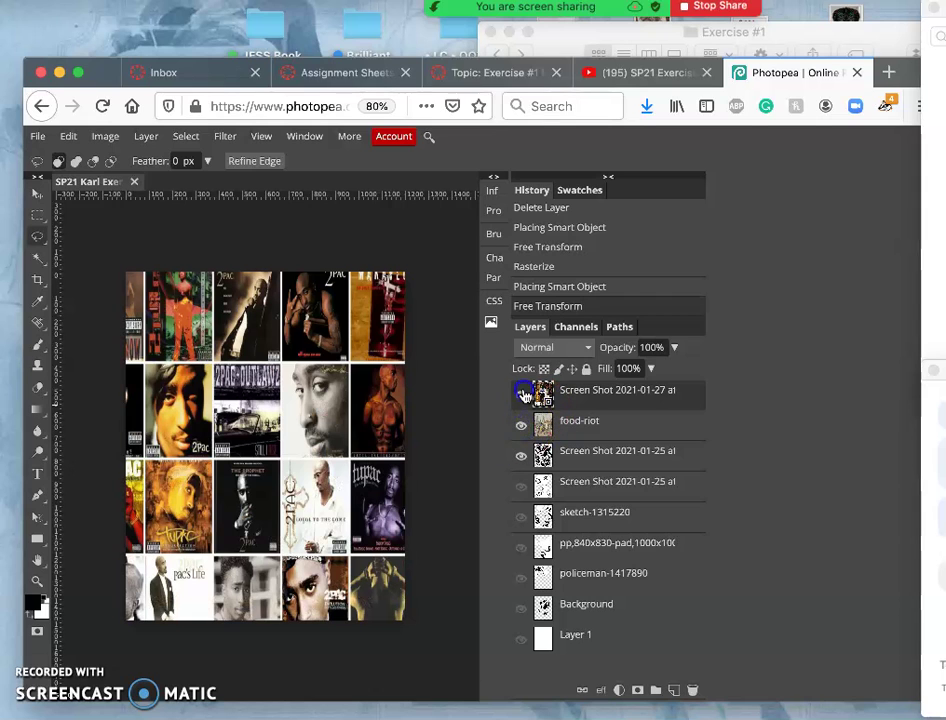
click(674, 347)
right_click(621, 392)
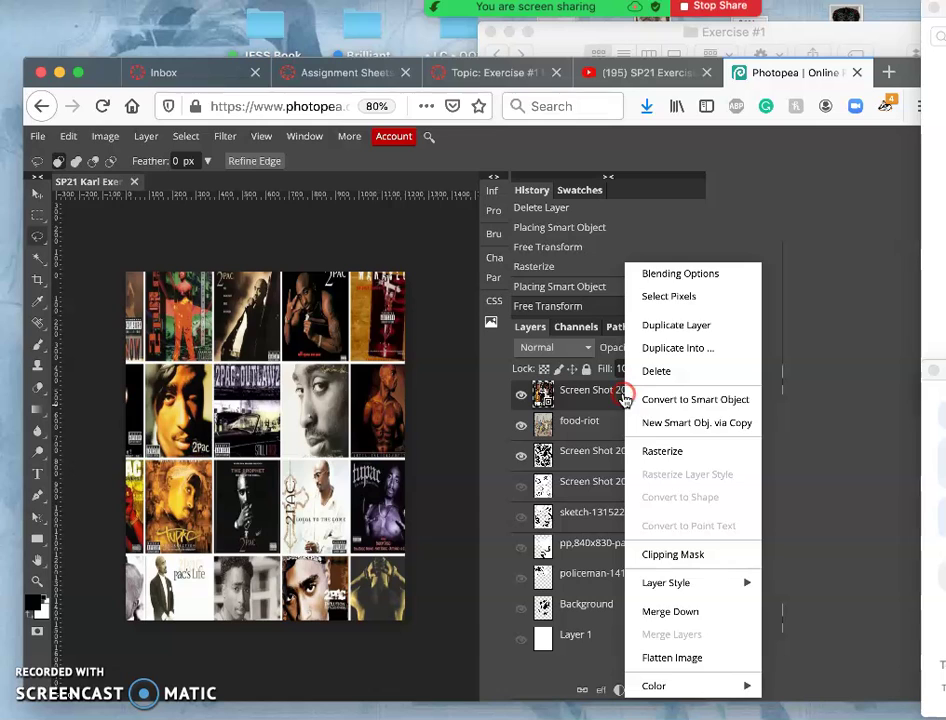
click(661, 449)
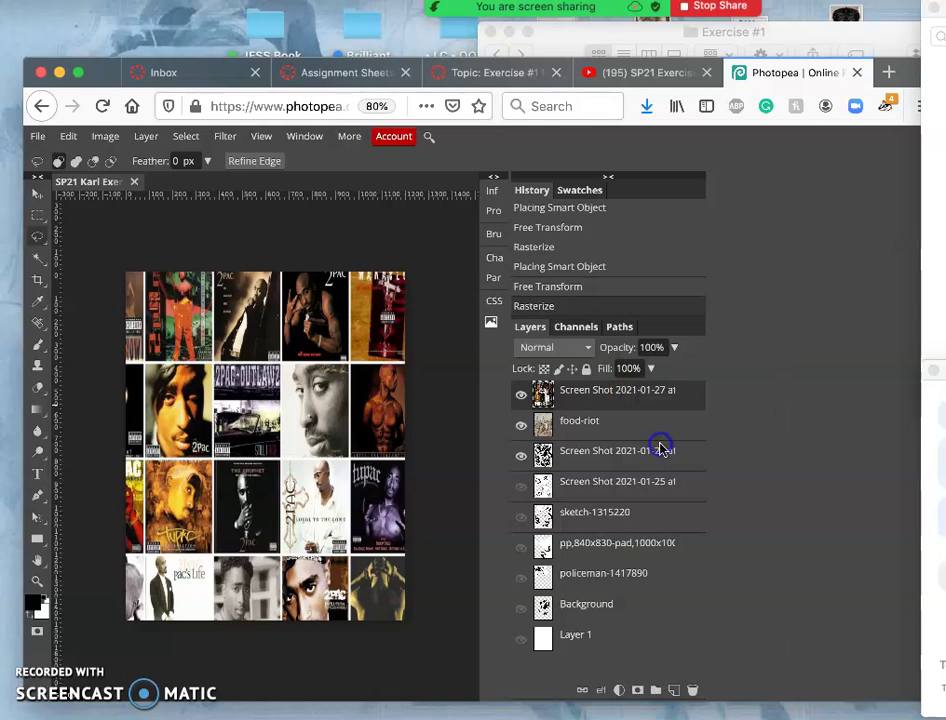
click(674, 347)
drag(672, 370, 629, 370)
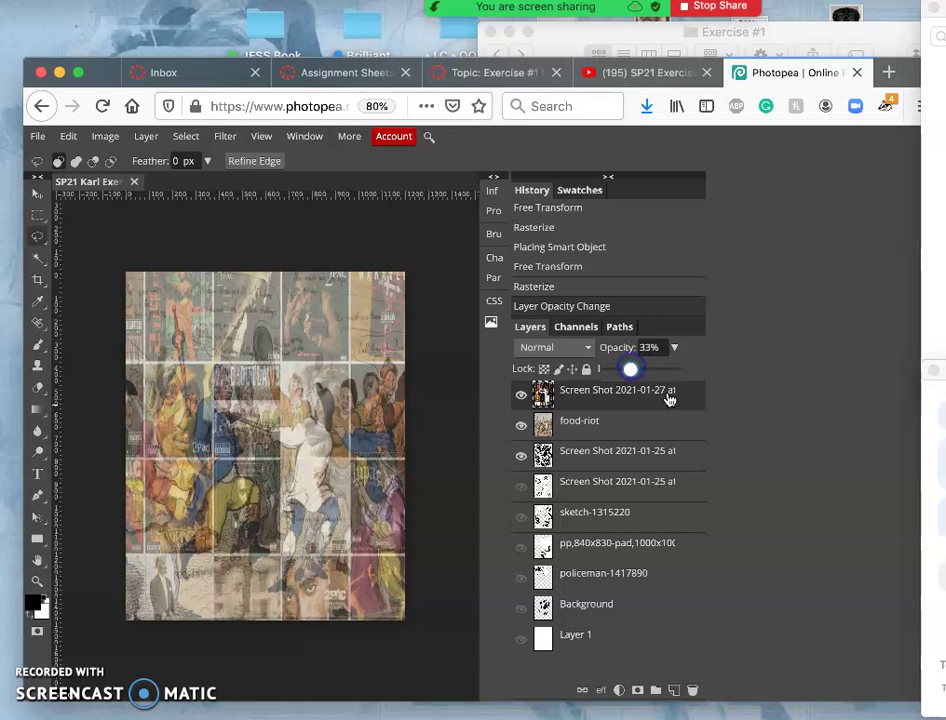
- Try Multiply, then Soft Light on the collage layer, raising its opacity
click(541, 350)
key(Escape)
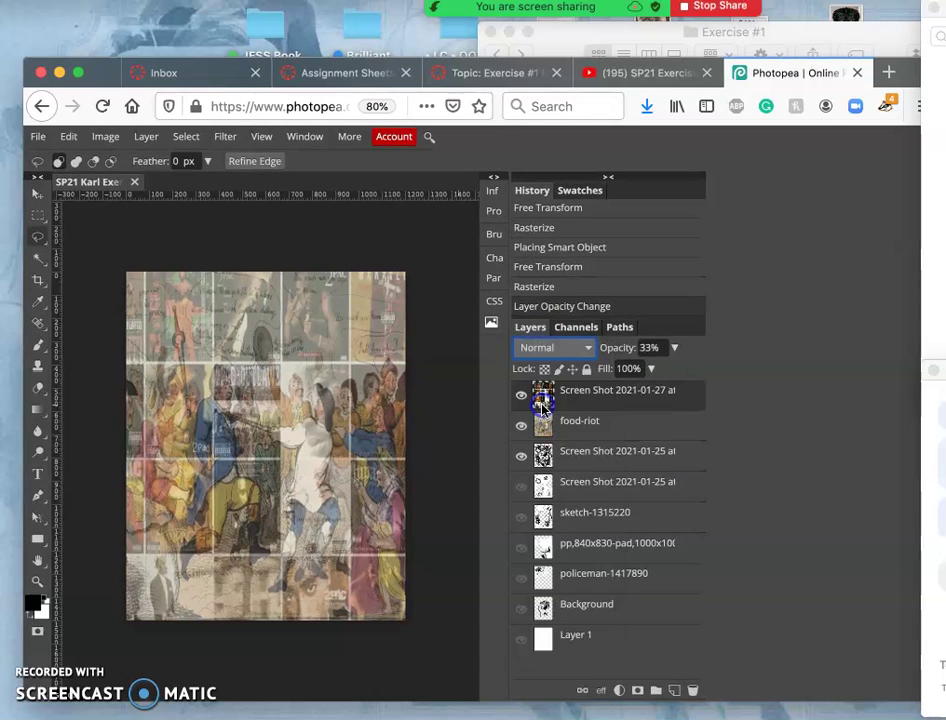
key(Down)
key(Down)
key(Down)
click(560, 349)
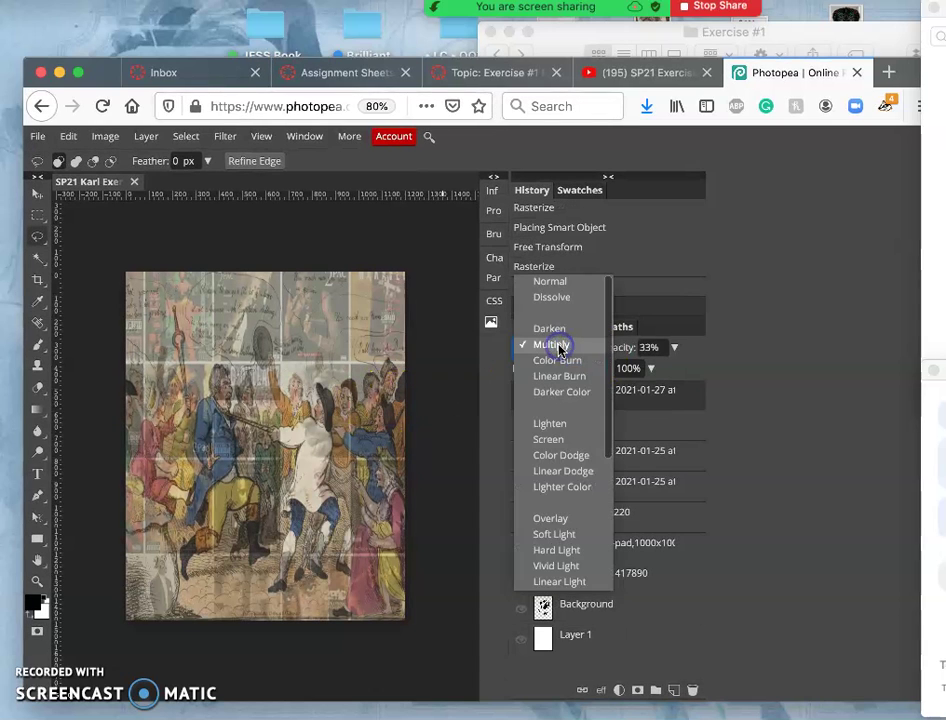
click(556, 535)
click(521, 457)
click(674, 347)
drag(632, 370, 659, 373)
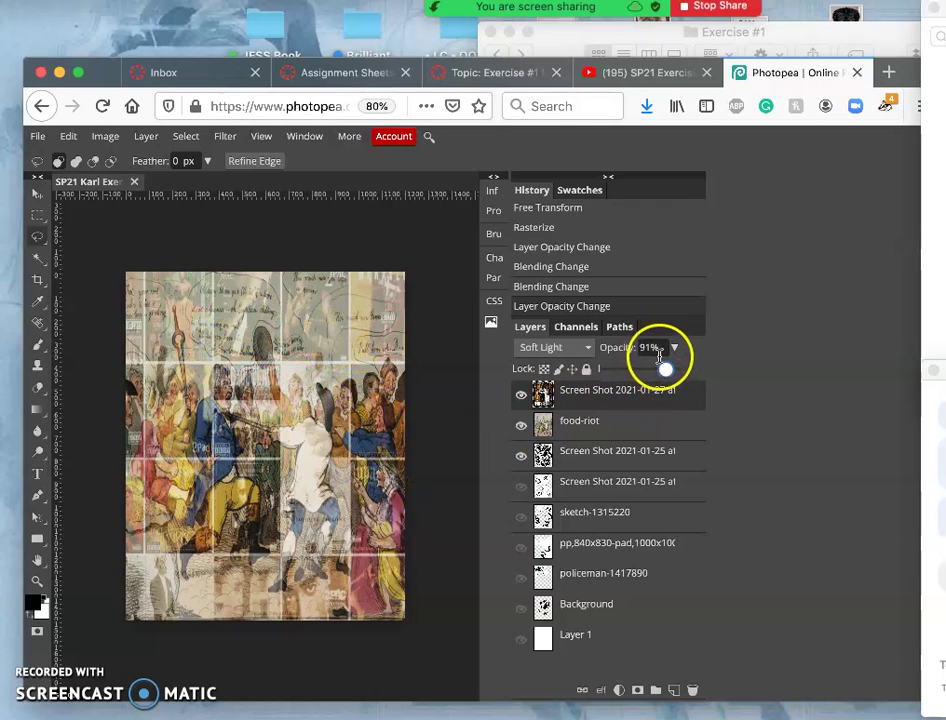
- Try Pin Light at about 54% opacity, then Overlay at 72%
click(585, 347)
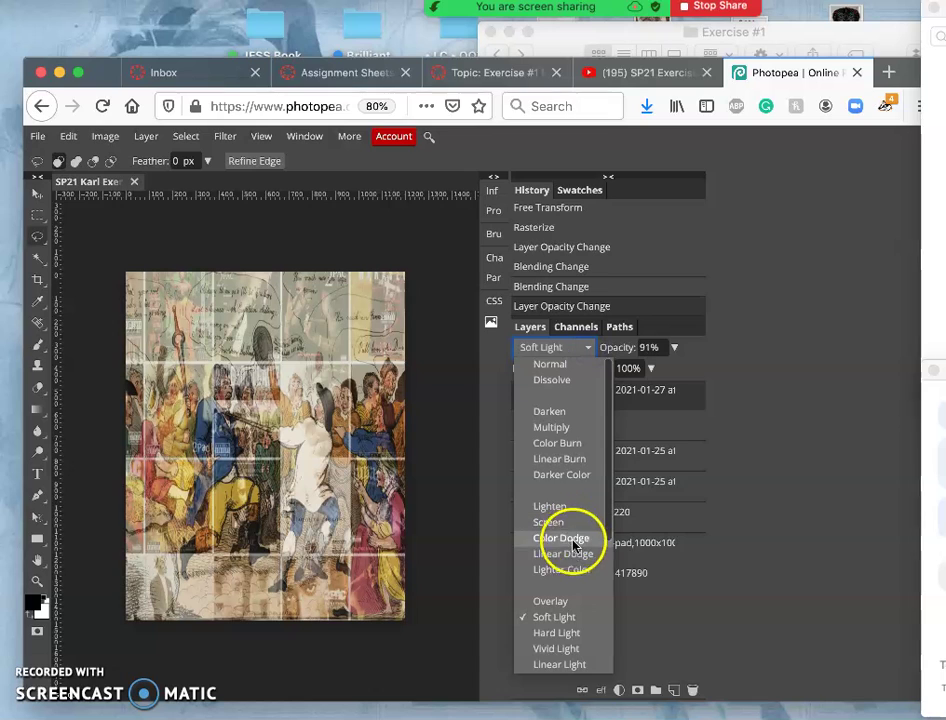
scroll(570, 650, down, 3)
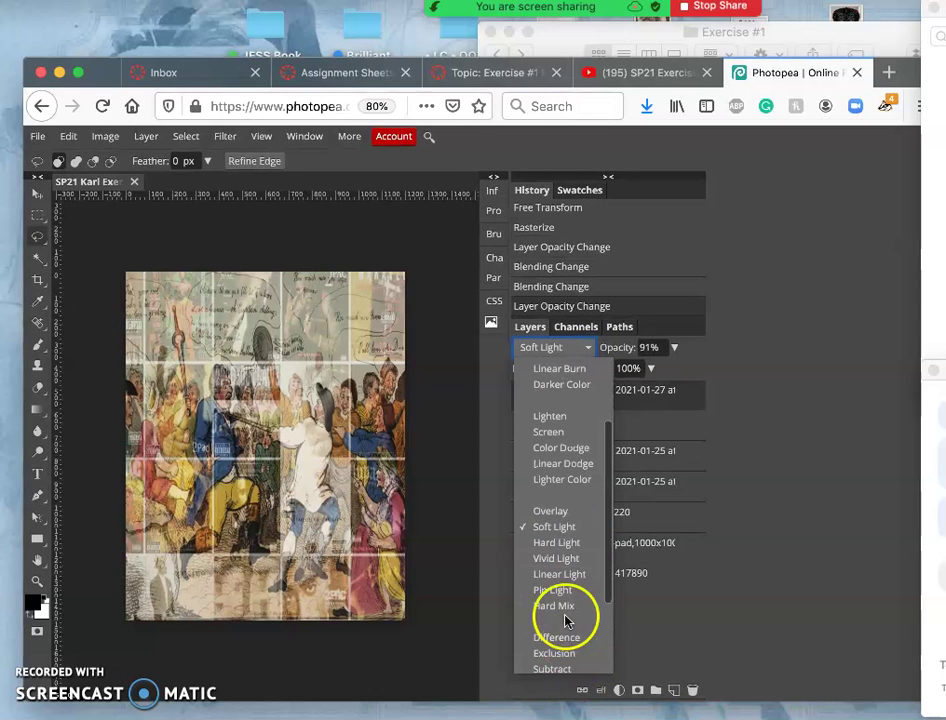
click(564, 596)
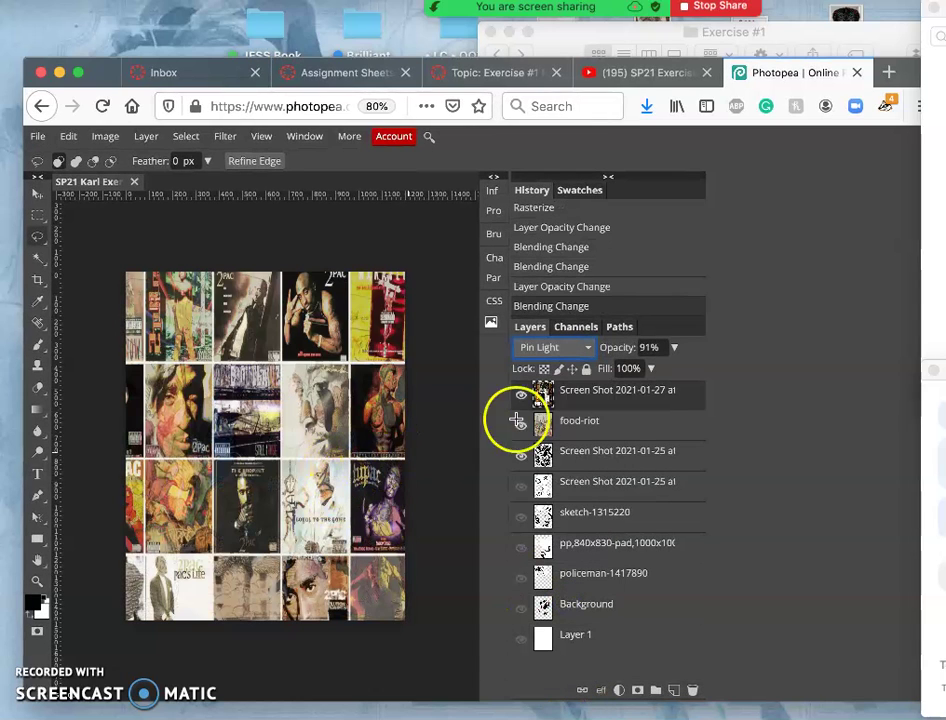
click(670, 348)
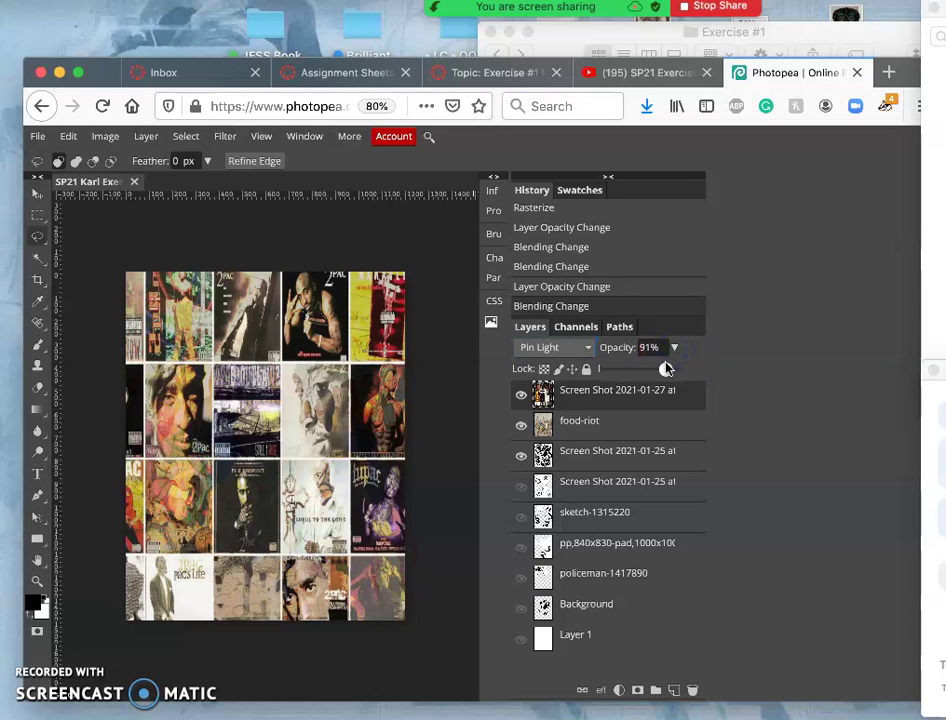
drag(665, 369, 645, 369)
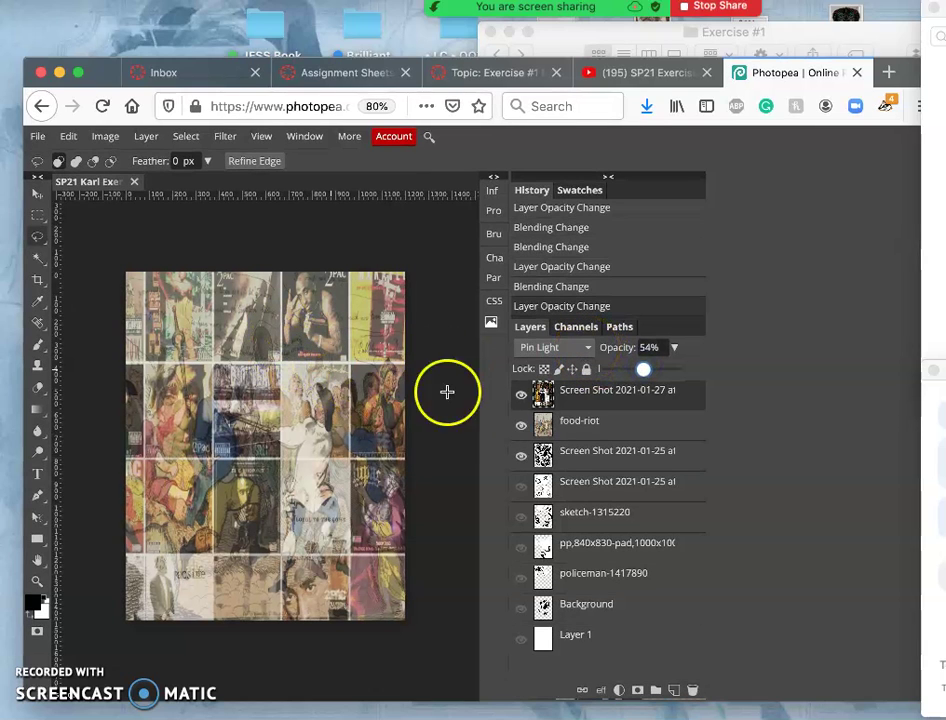
click(590, 353)
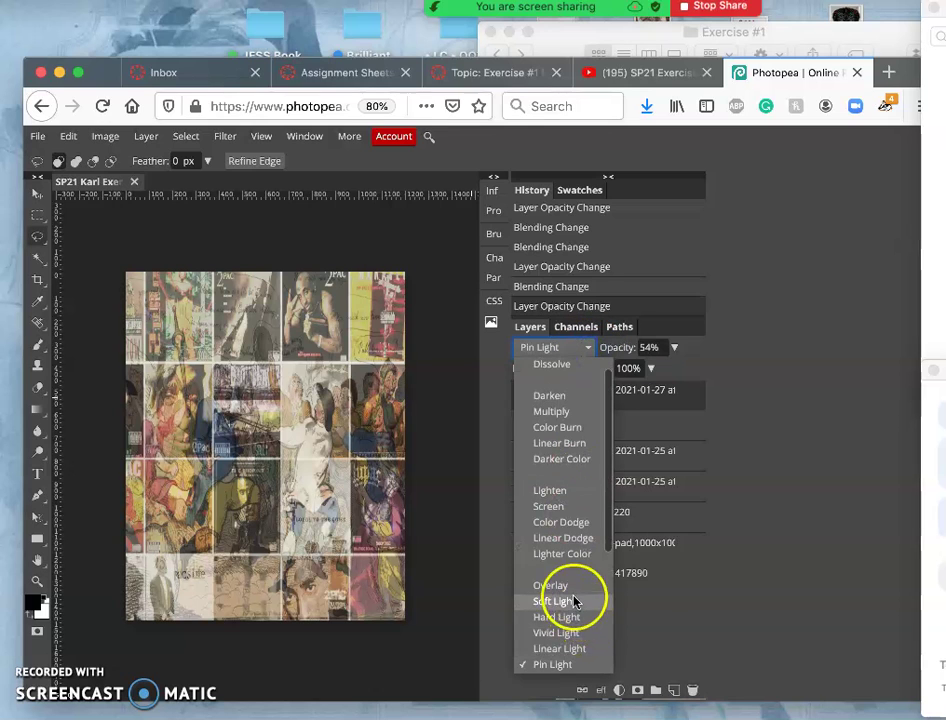
click(570, 585)
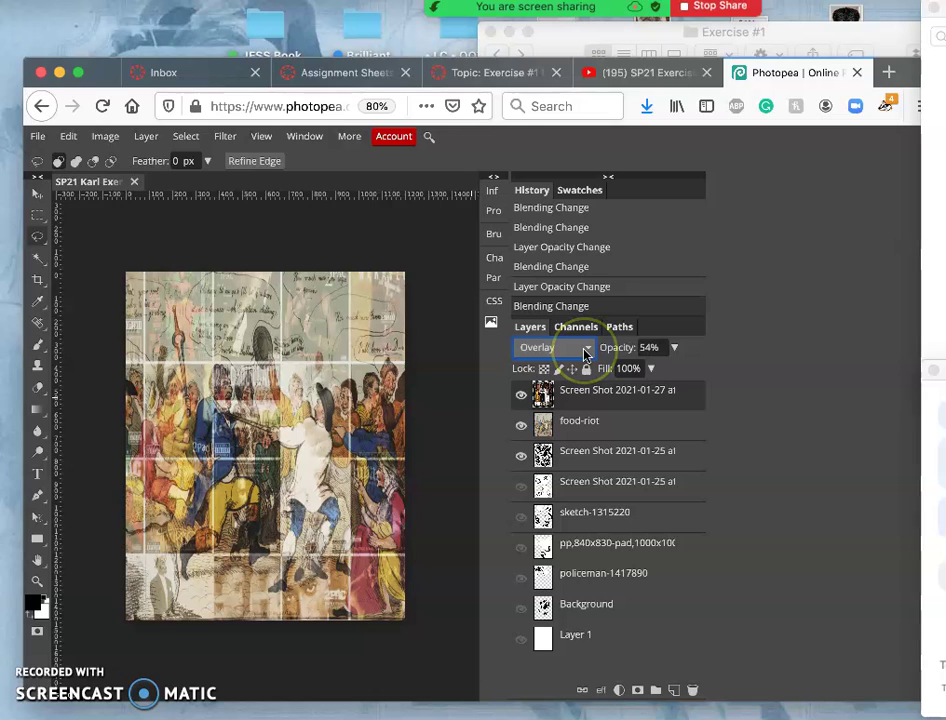
click(675, 349)
drag(648, 372, 663, 372)
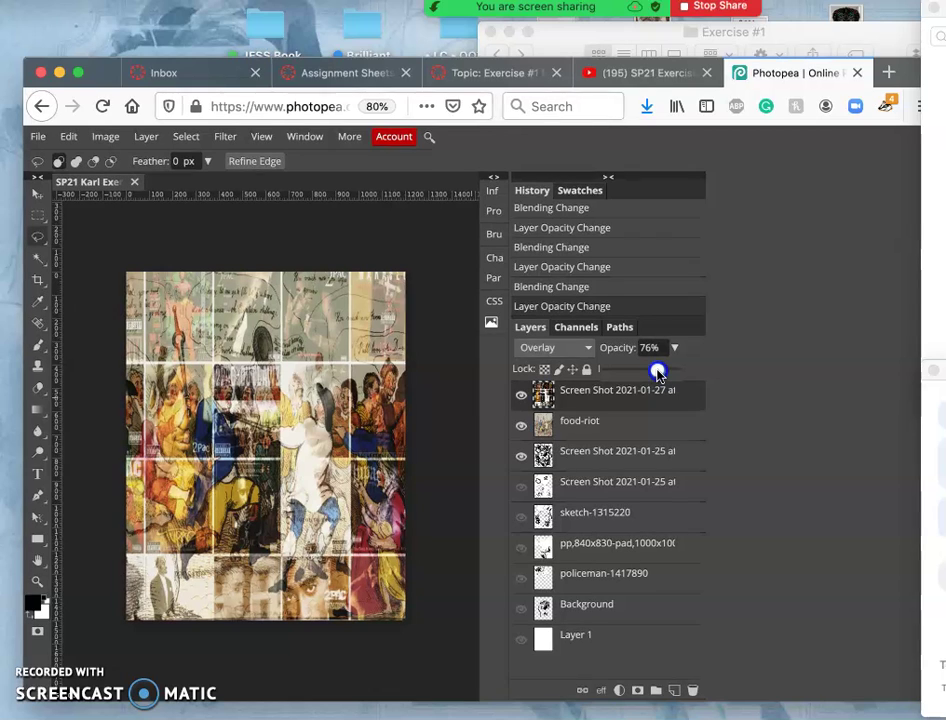
- Compare Soft Light against Normal and settle on Soft Light at 72%
click(587, 349)
scroll(561, 571, down, 1)
scroll(561, 571, down, 3)
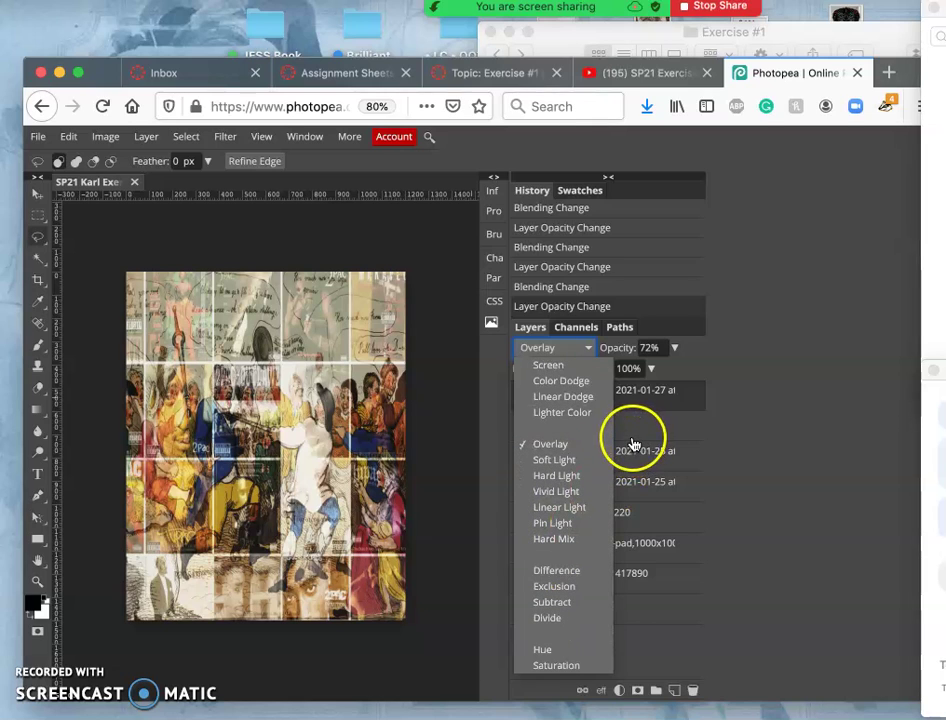
click(555, 461)
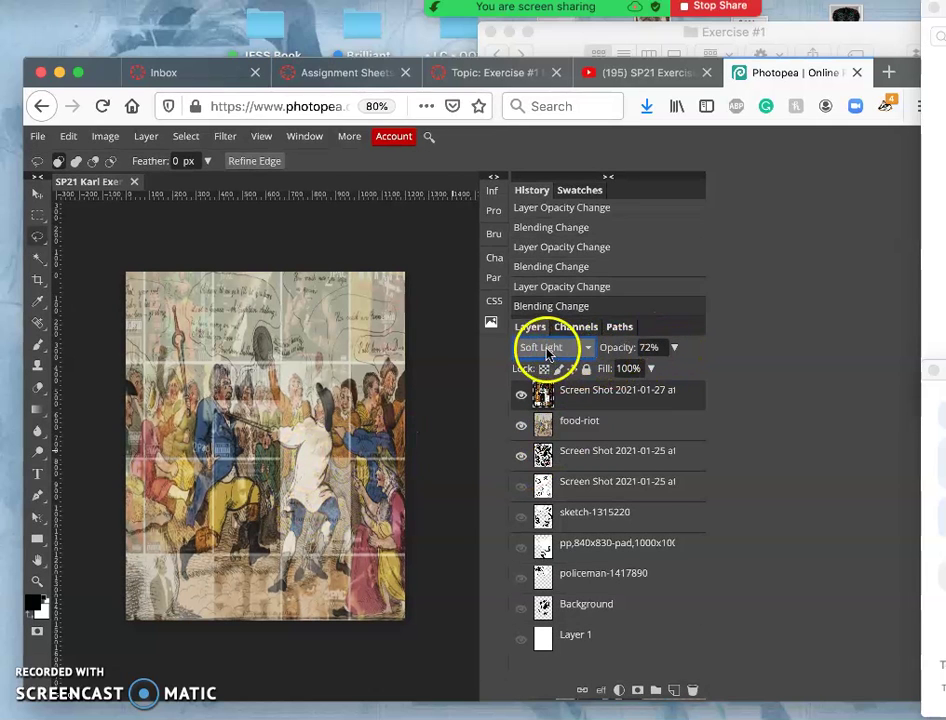
click(588, 348)
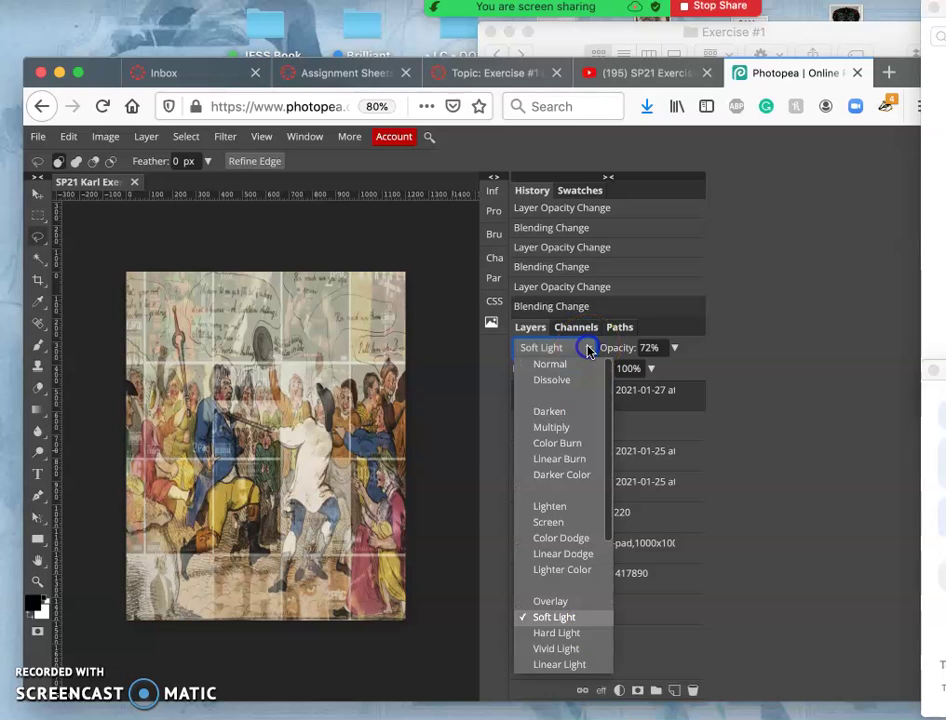
click(556, 364)
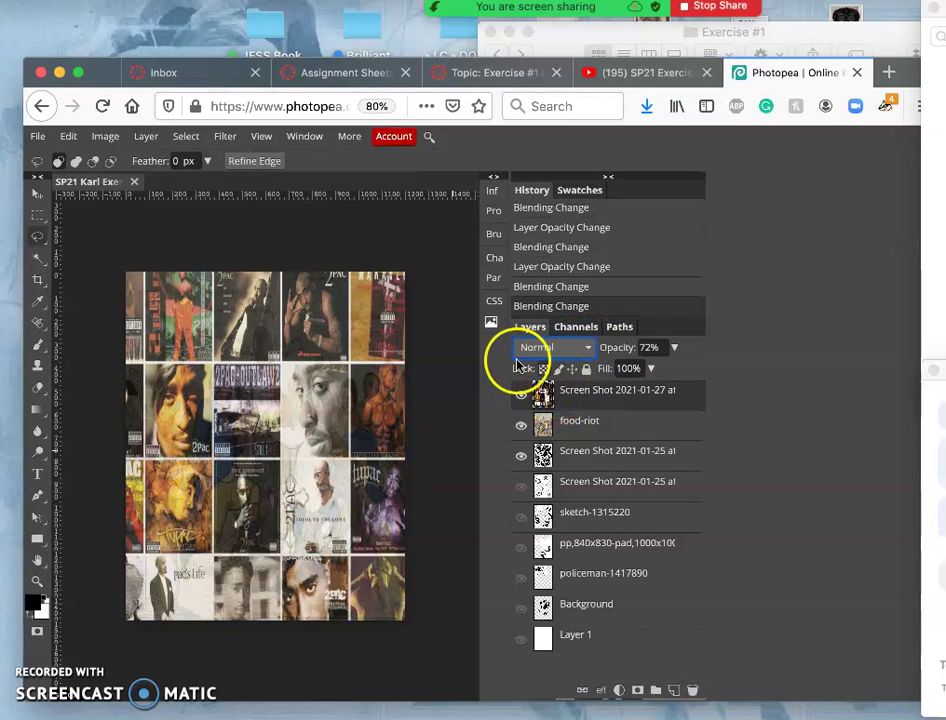
click(590, 346)
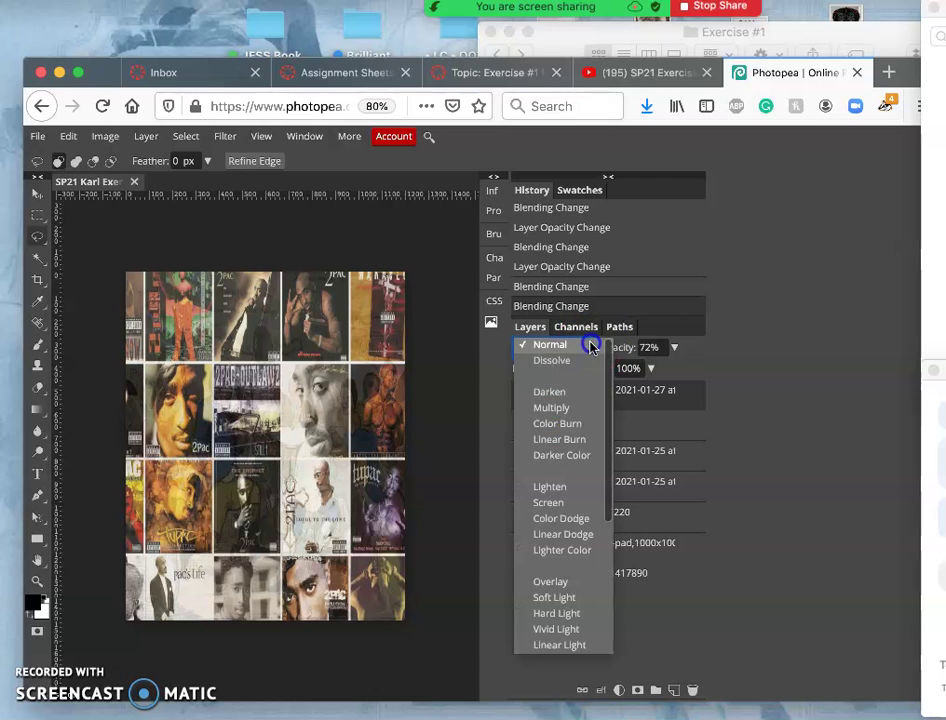
click(564, 597)
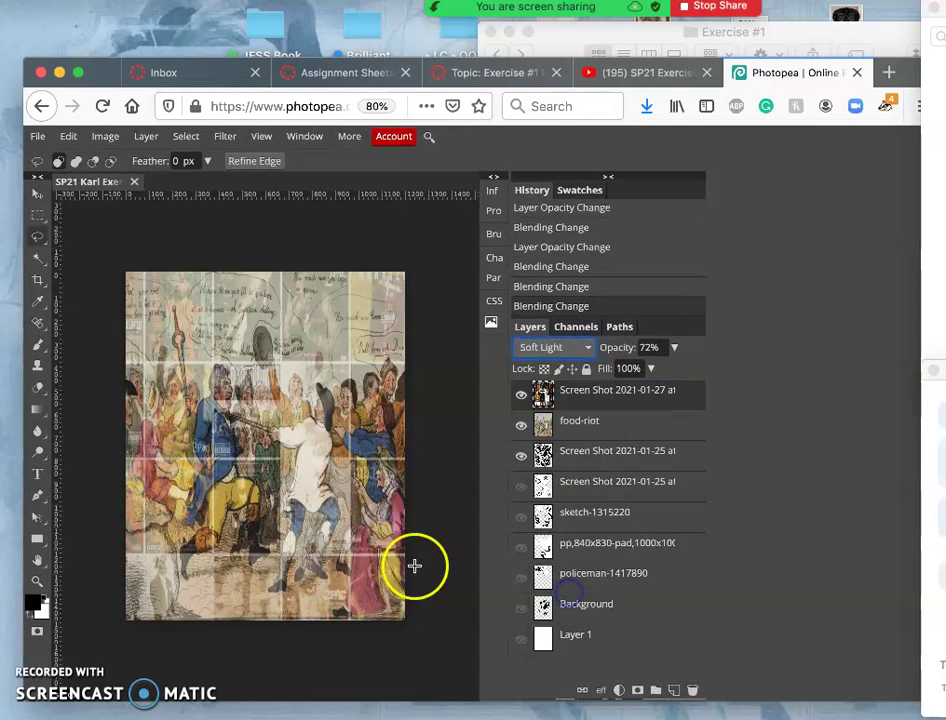
click(591, 400)
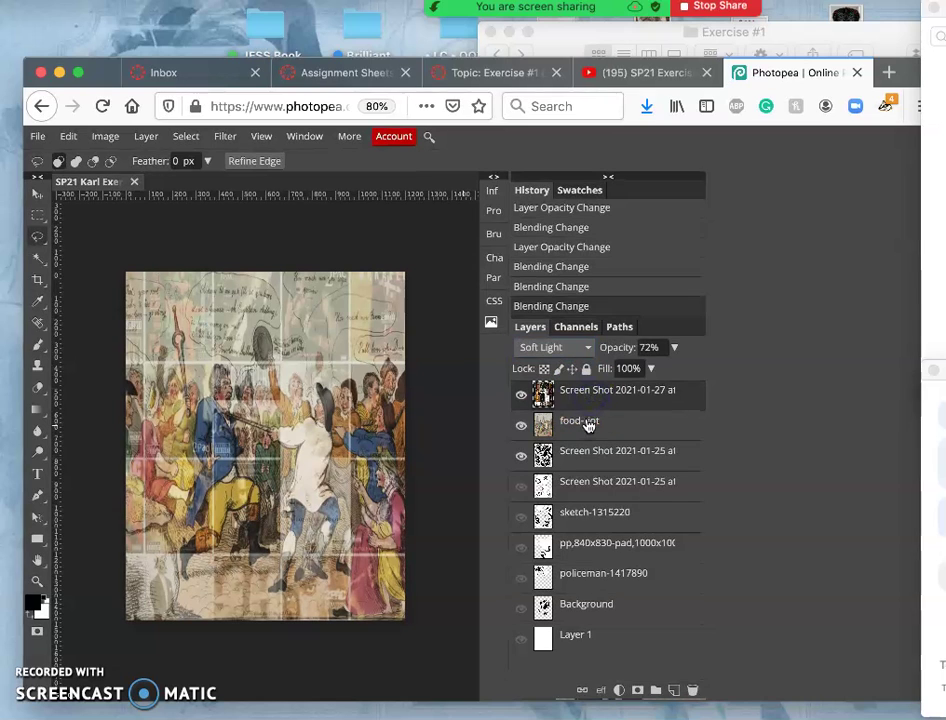
click(578, 398)
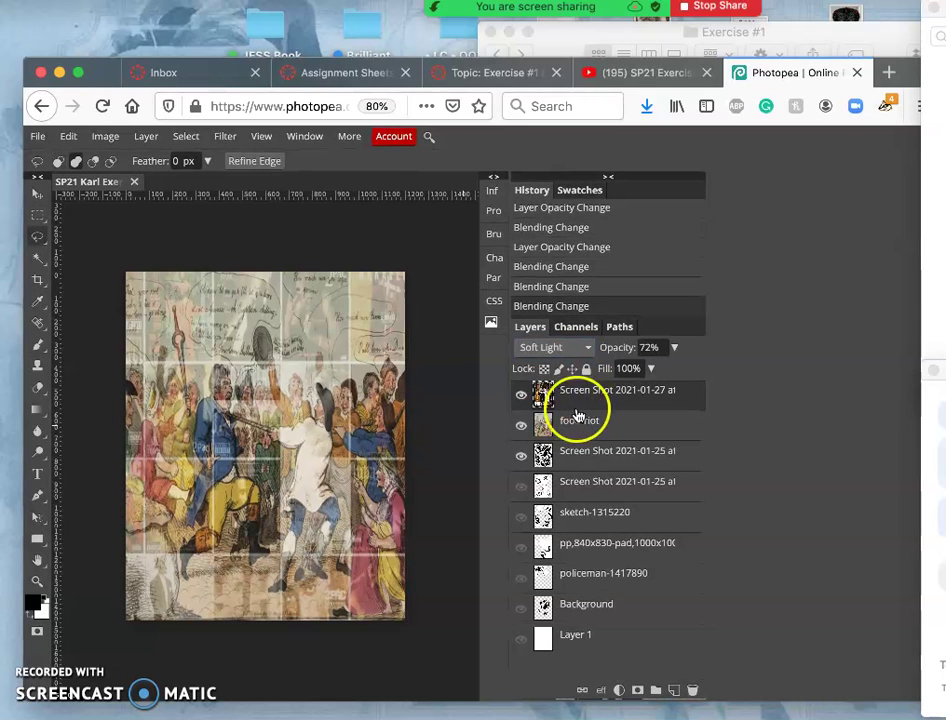
click(552, 349)
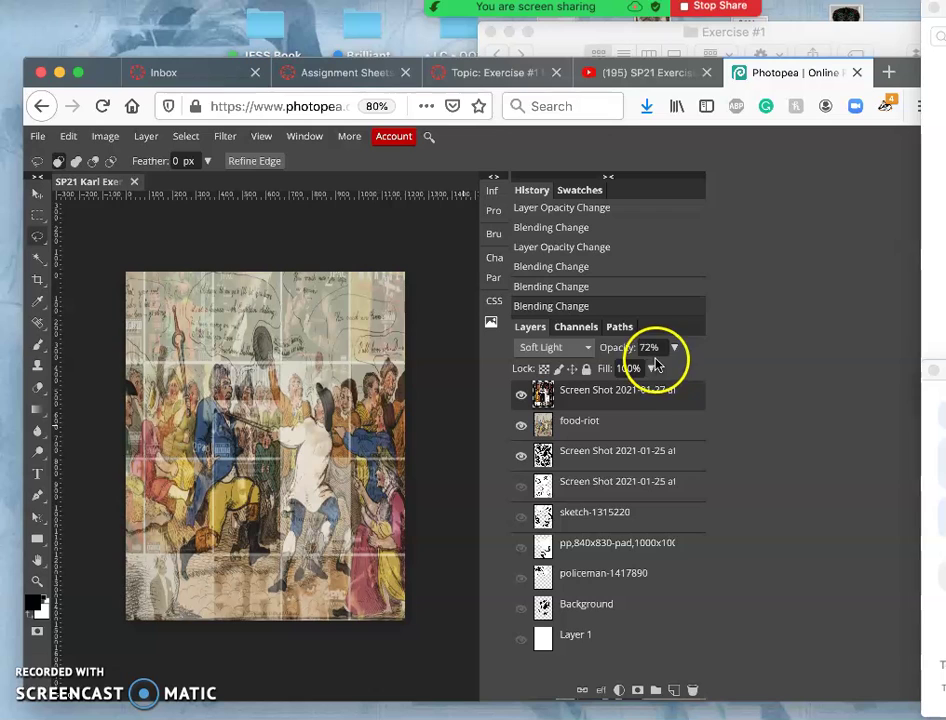
- Select the food-riot and collage layers, merge them with Cmd+E, and check the result
click(521, 395)
click(568, 425)
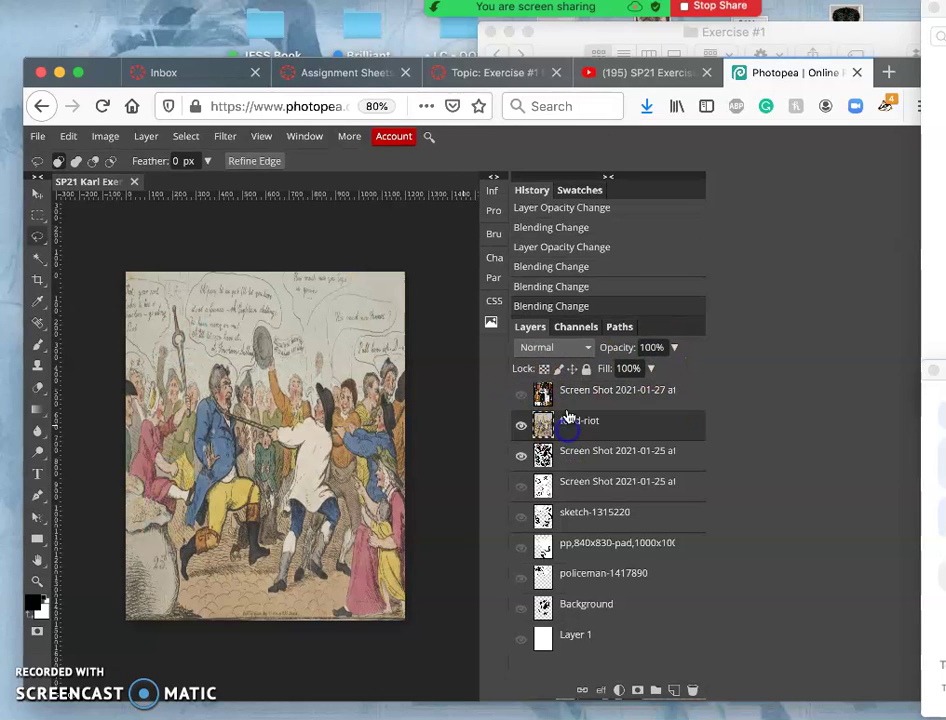
click(524, 396)
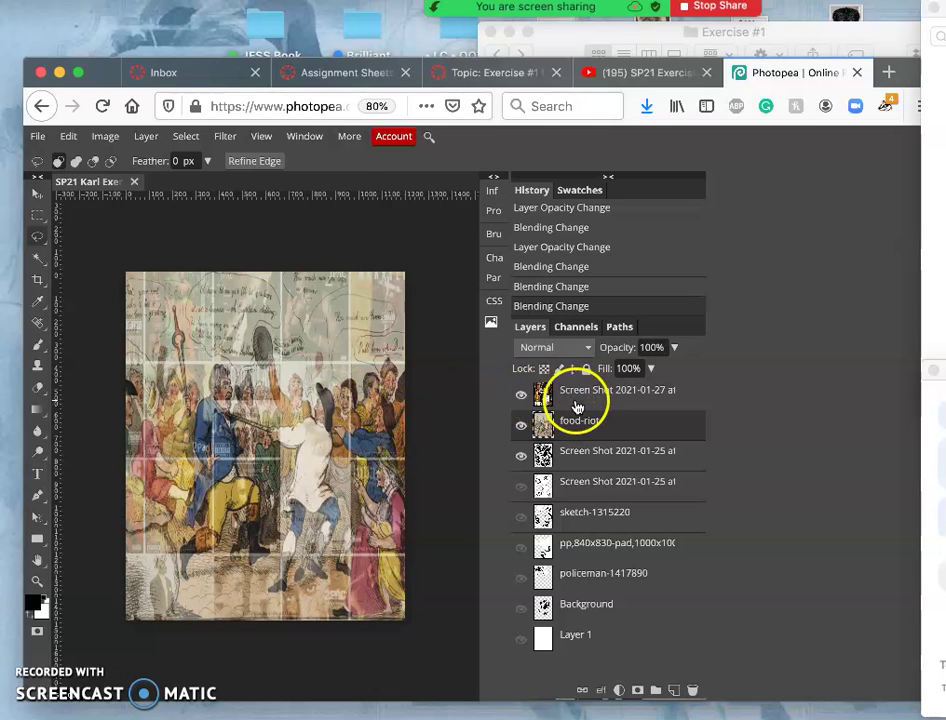
shift+click(572, 396)
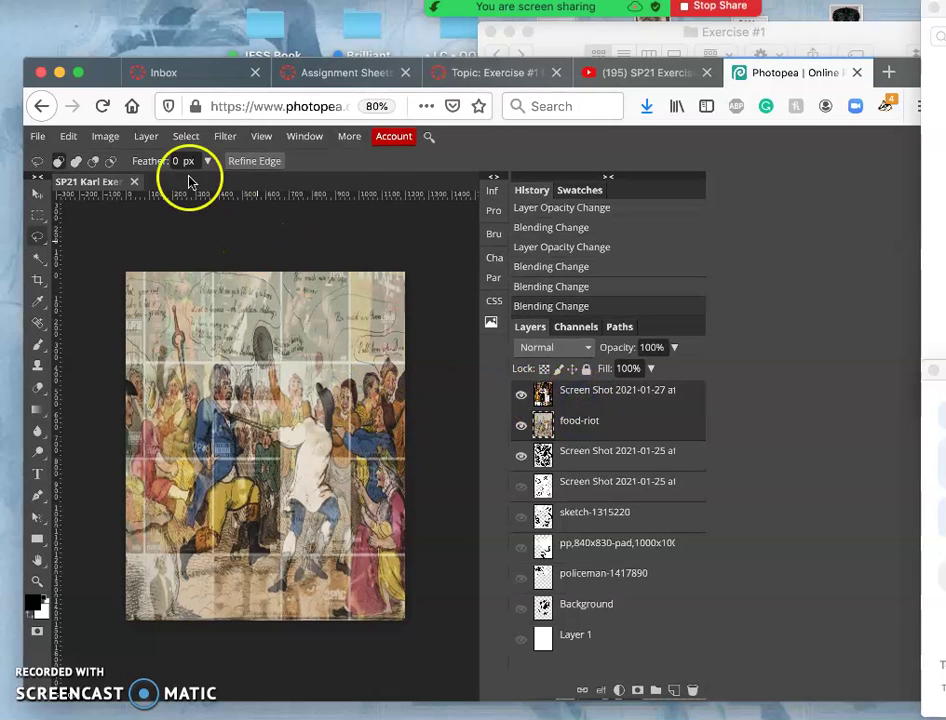
click(146, 136)
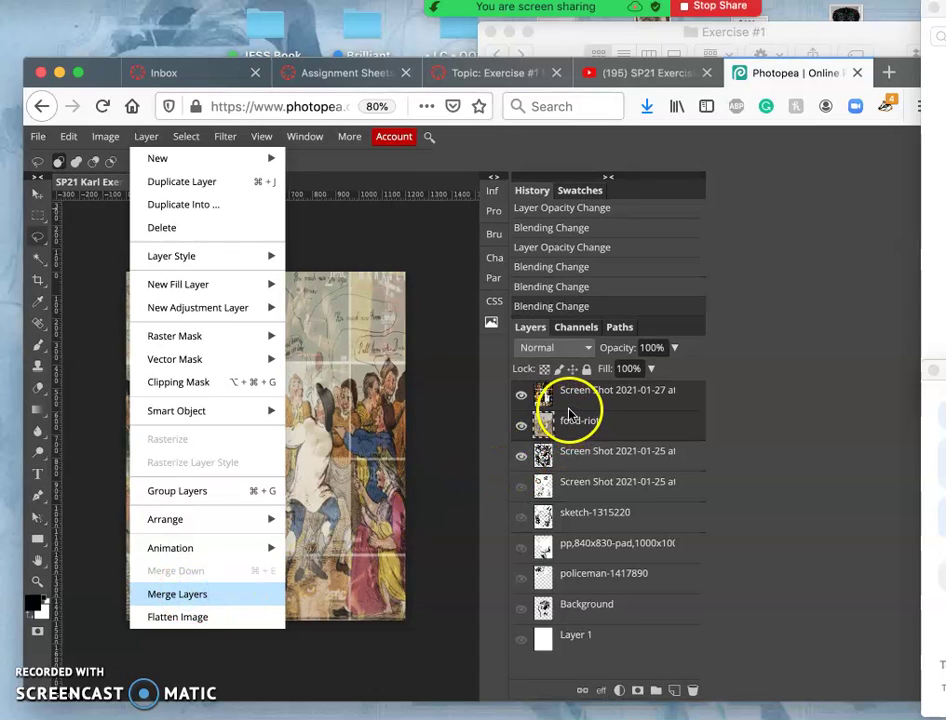
key(super+e)
click(519, 396)
click(519, 396)
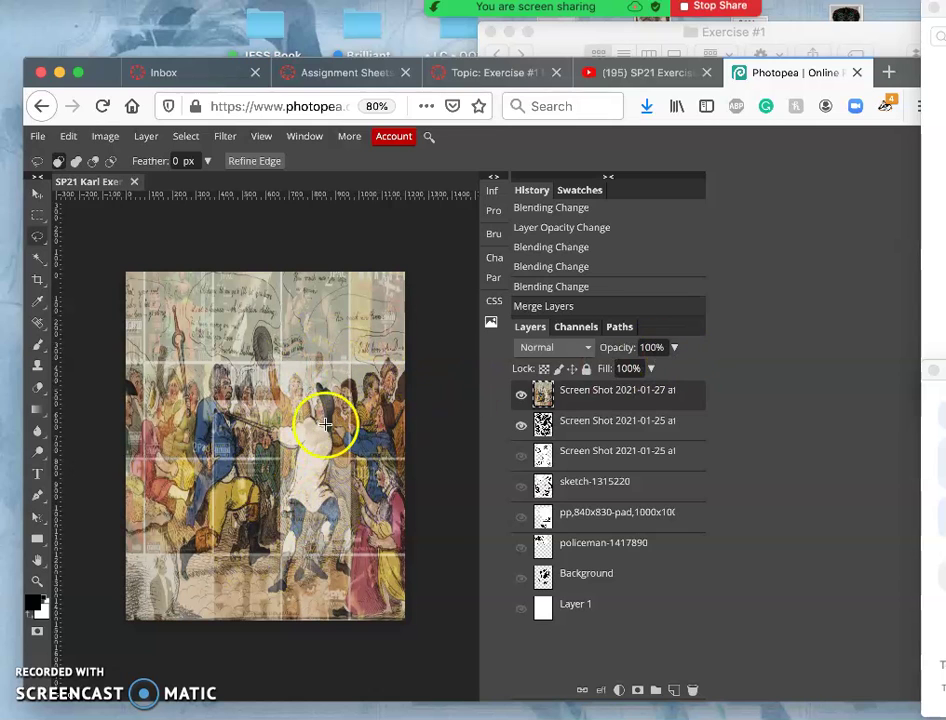
- Hide the merged collage, then Magic Wand the transparent area on the sketch layer
click(520, 394)
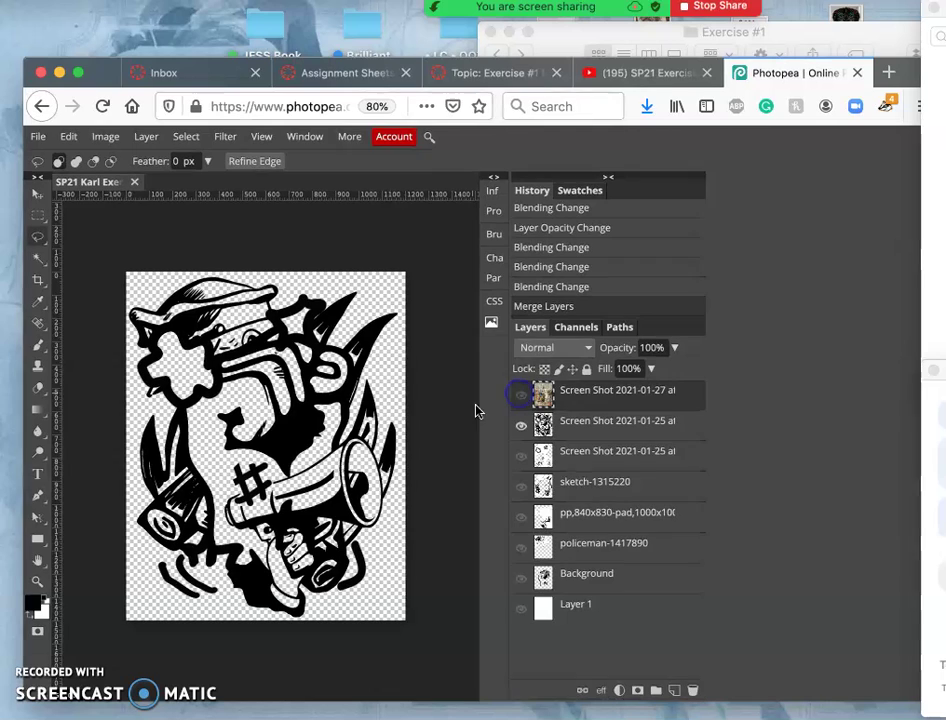
click(520, 395)
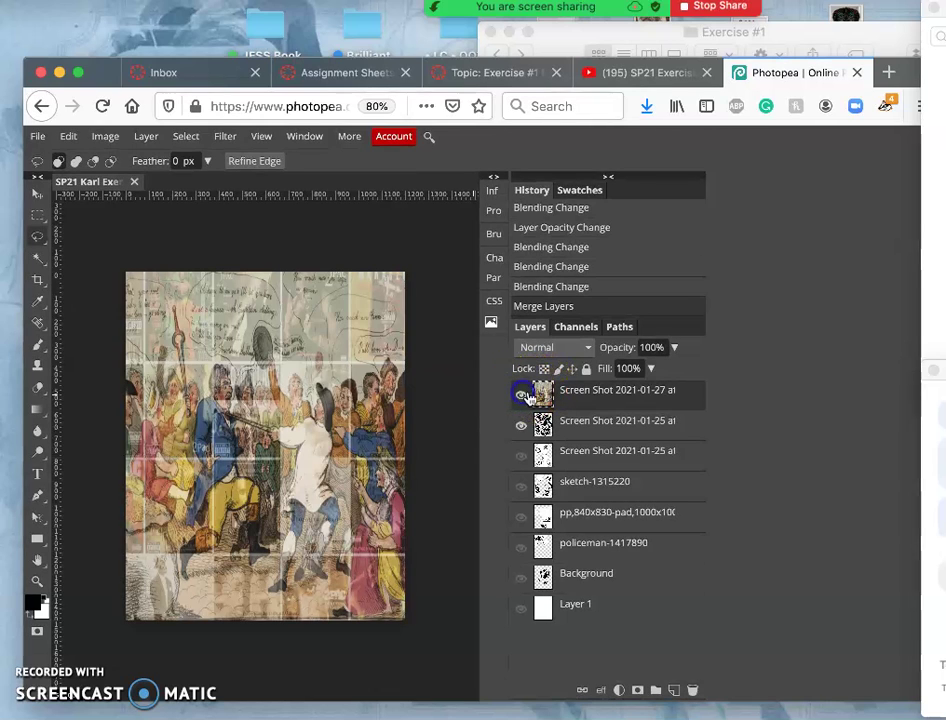
click(521, 394)
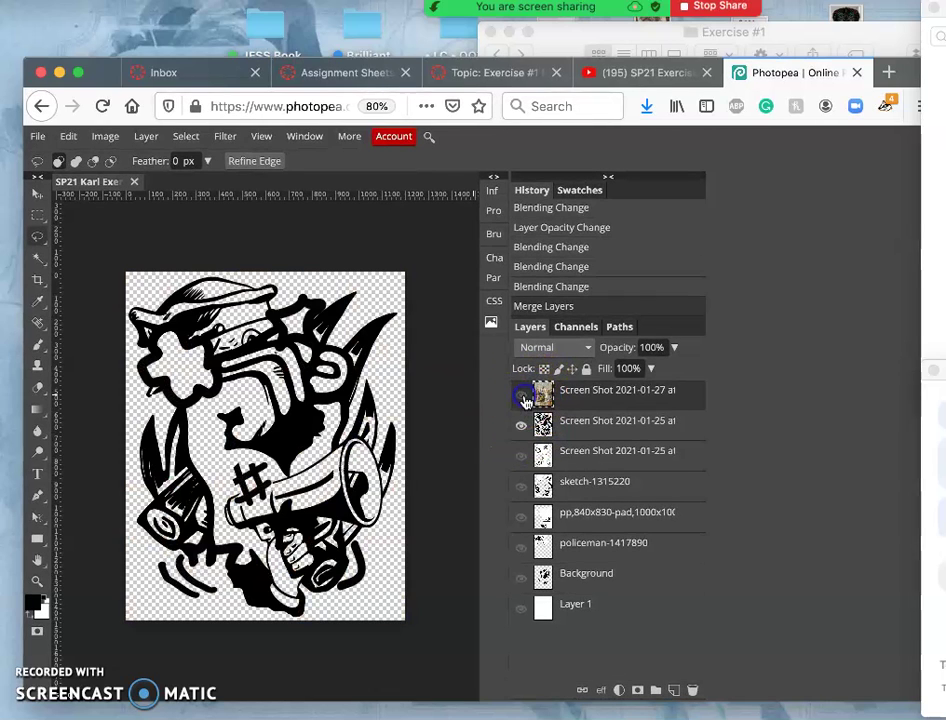
click(569, 437)
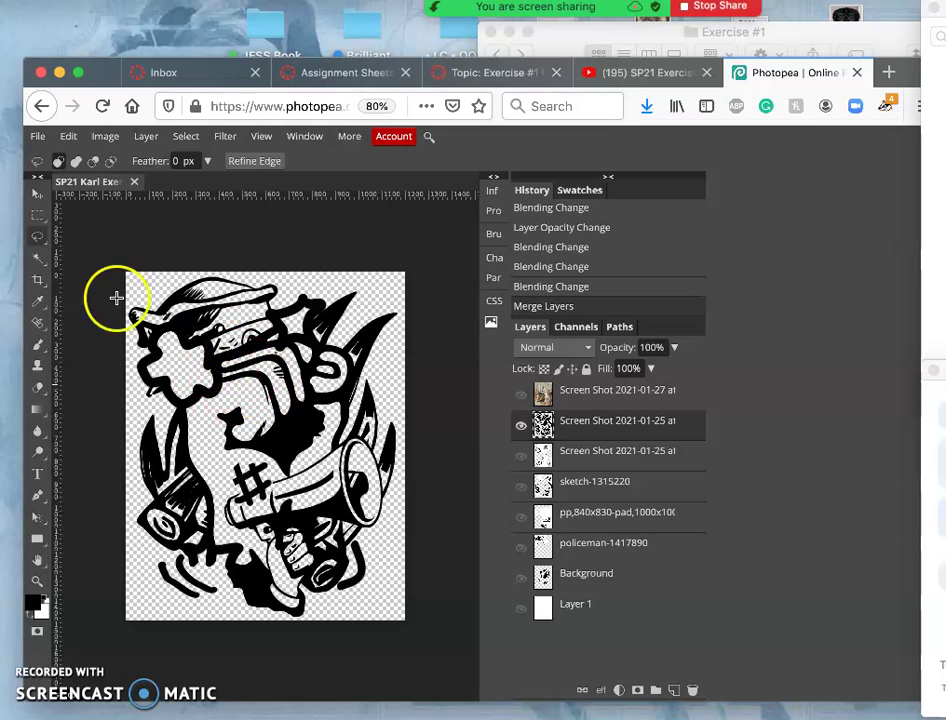
click(42, 264)
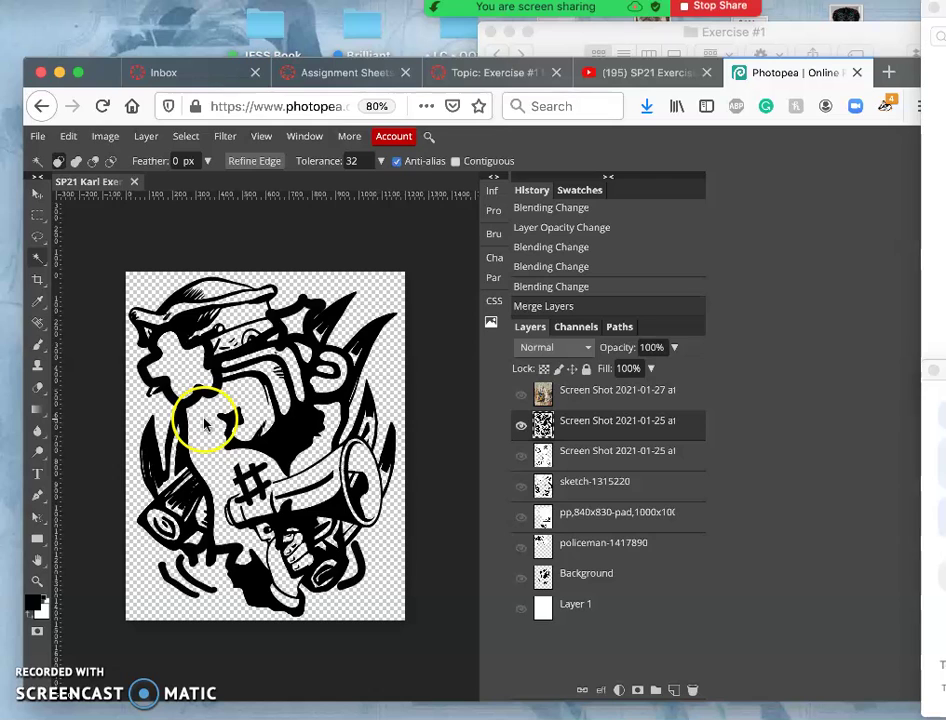
click(380, 290)
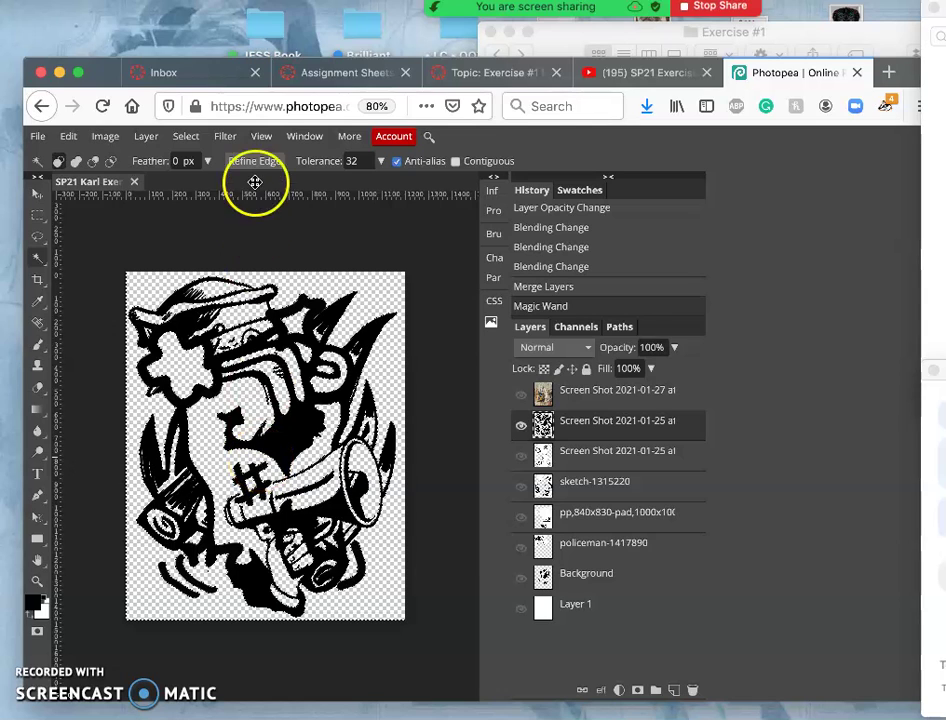
- Invert the selection, check layer visibility with the collage hidden, then deselect
click(186, 137)
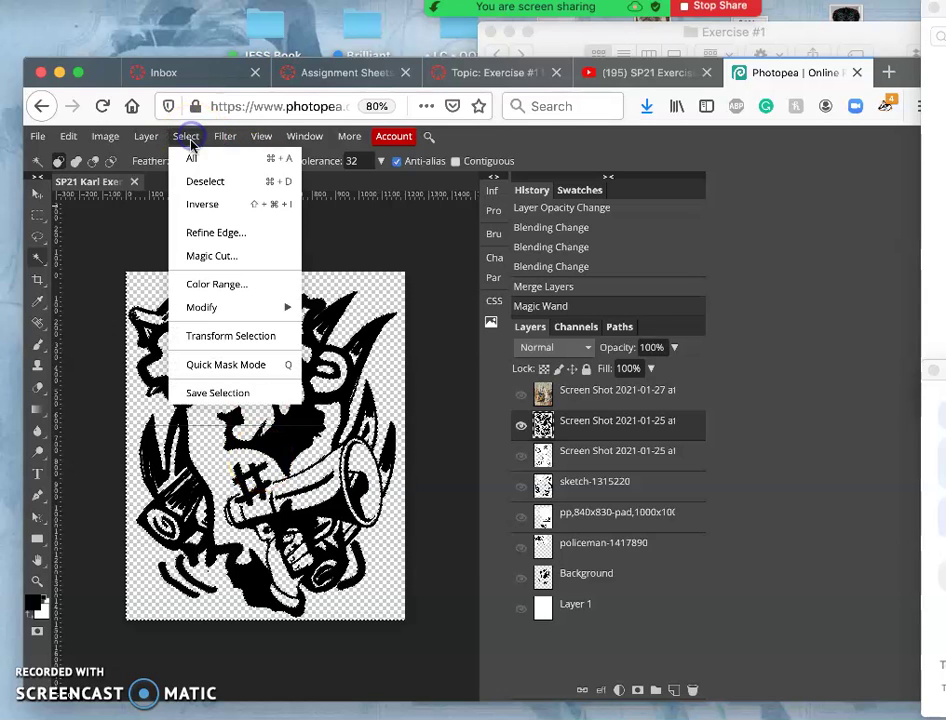
click(196, 203)
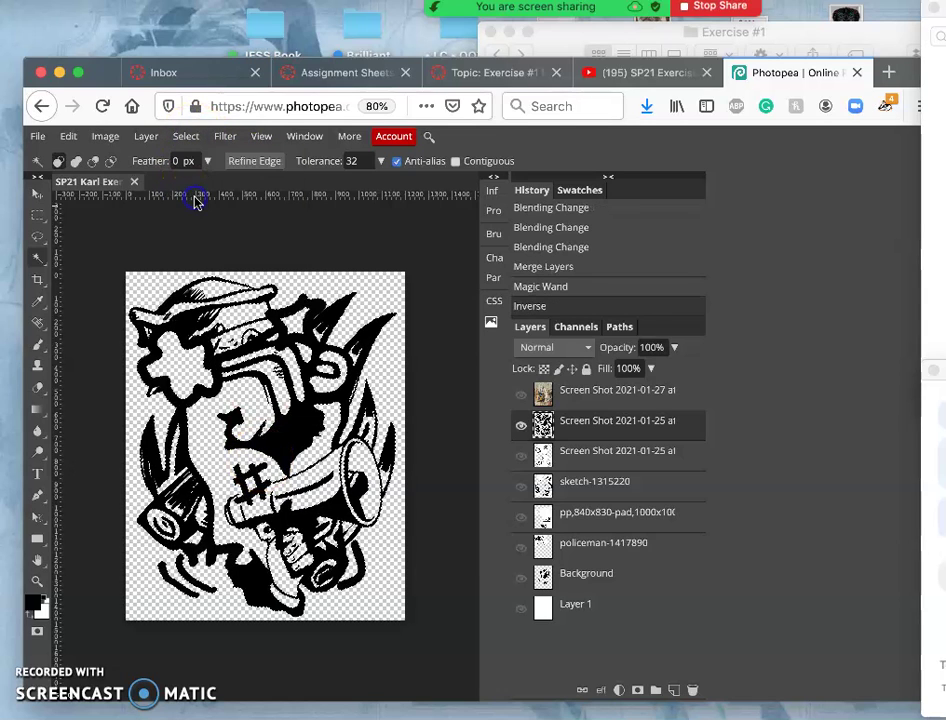
click(519, 425)
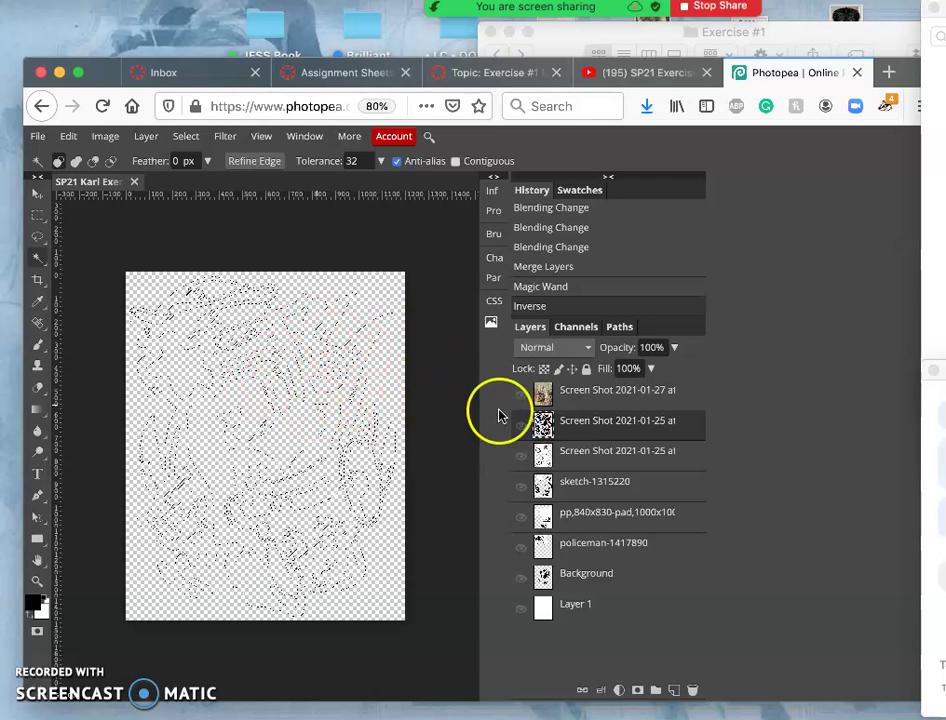
click(521, 427)
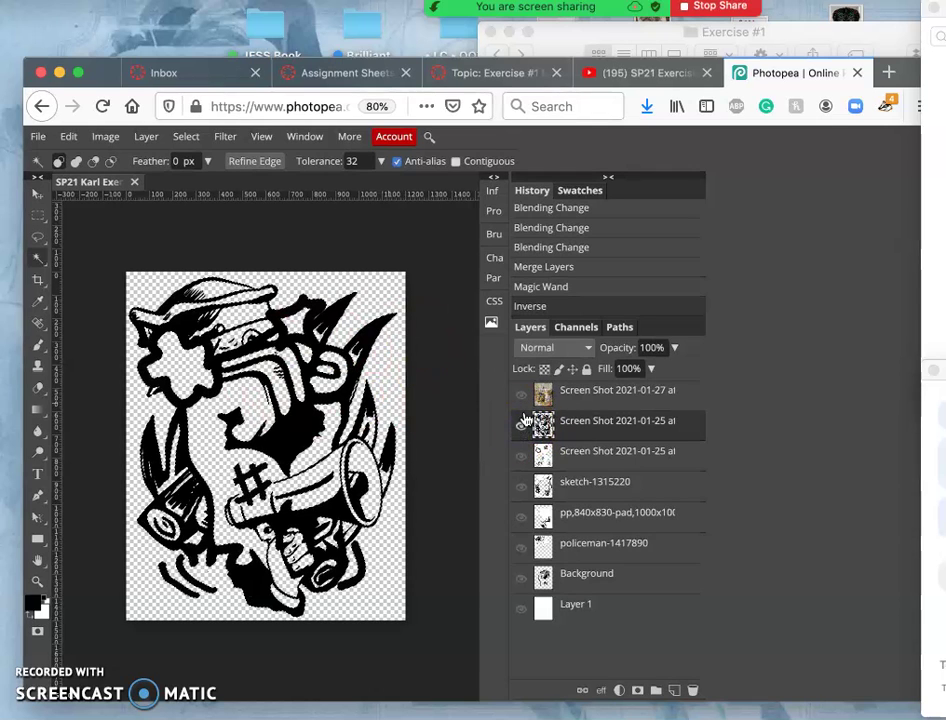
click(521, 397)
click(577, 398)
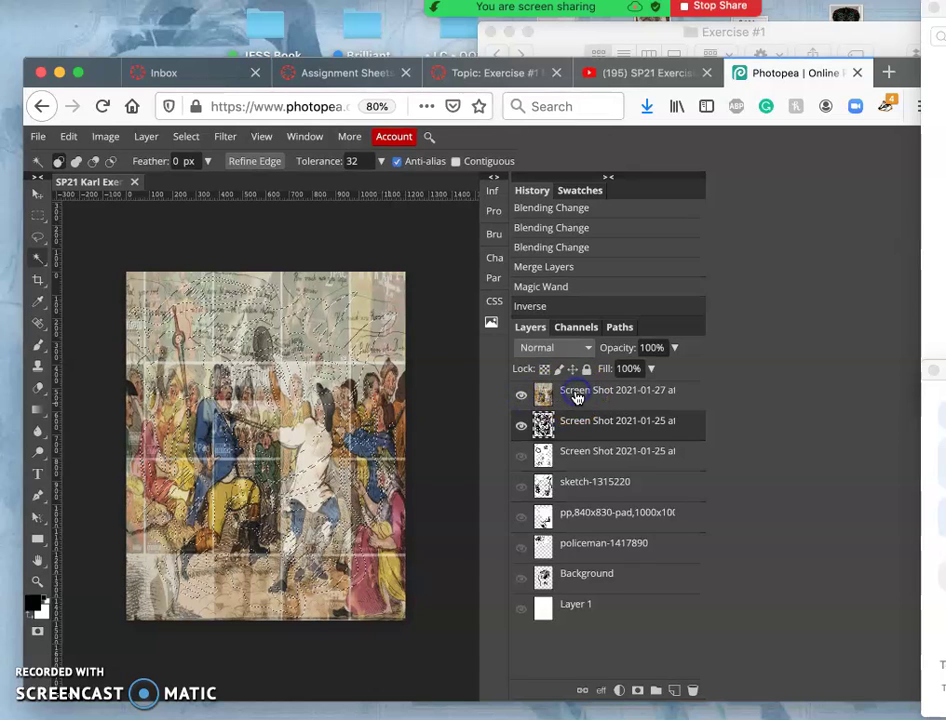
click(521, 426)
click(521, 398)
click(521, 428)
click(540, 425)
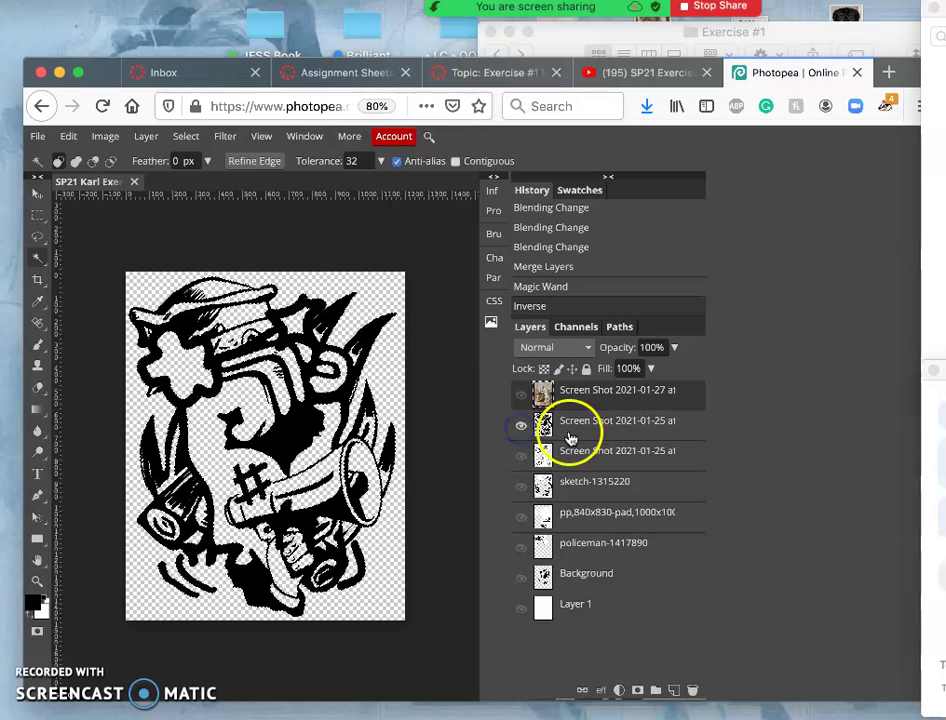
key(super+d)
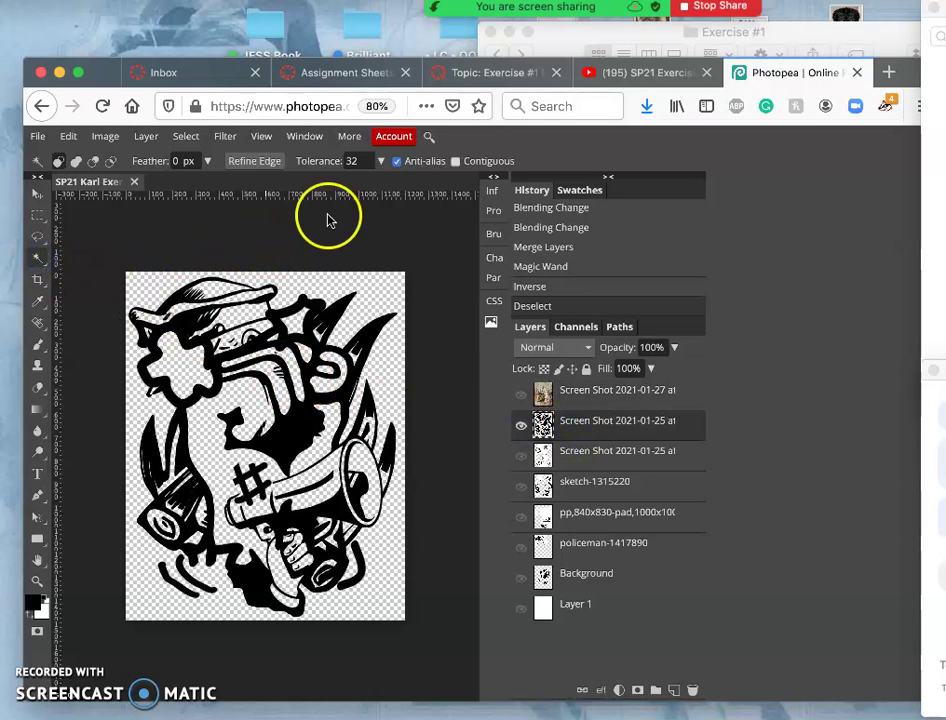
- Magic-wand the cartoon's black ink lines, then show and activate the collage layer
click(300, 432)
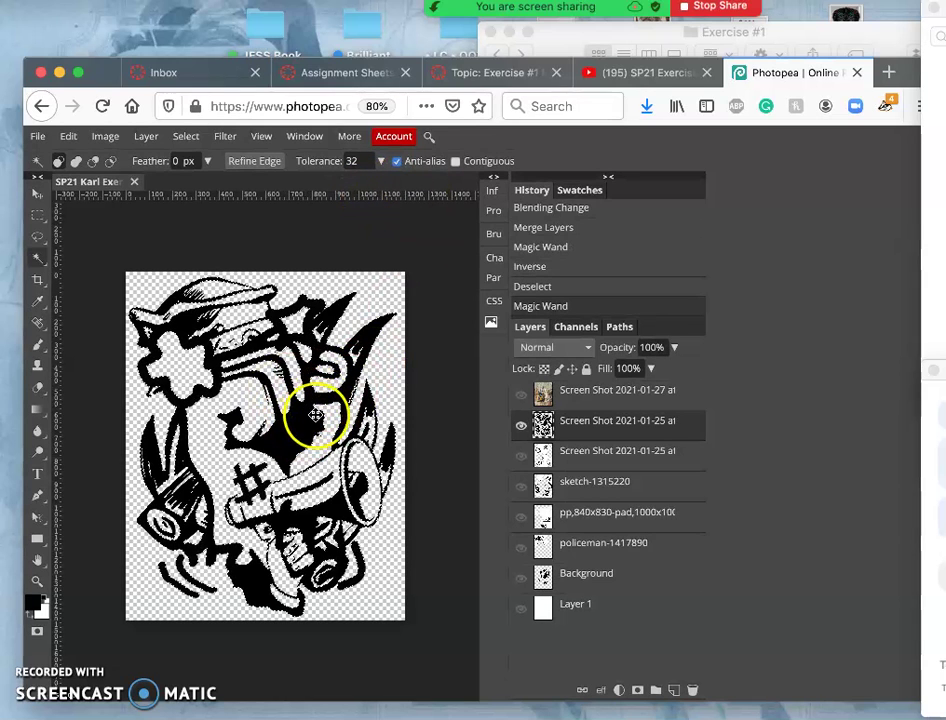
click(521, 394)
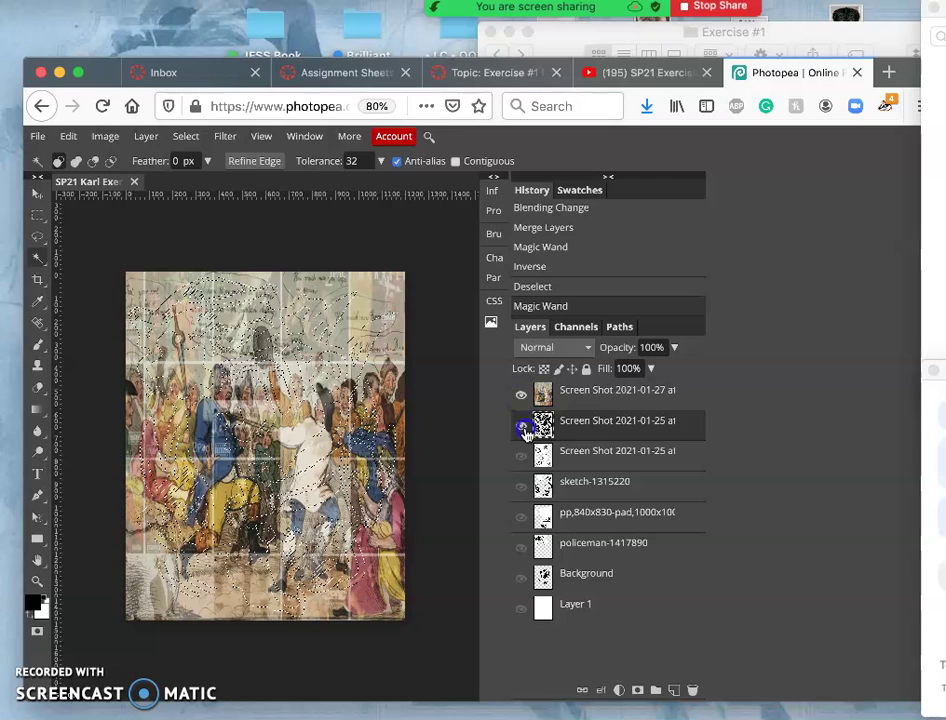
click(579, 398)
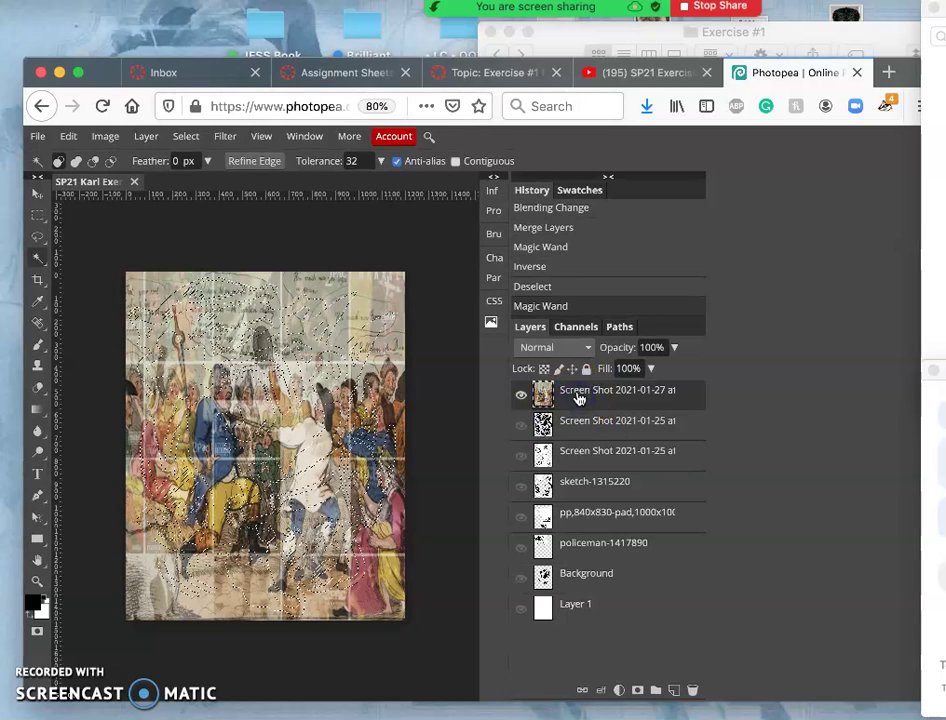
- Turn on the white Layer 1 base beneath the collage, toggling the collage layer to compare
click(521, 395)
click(521, 395)
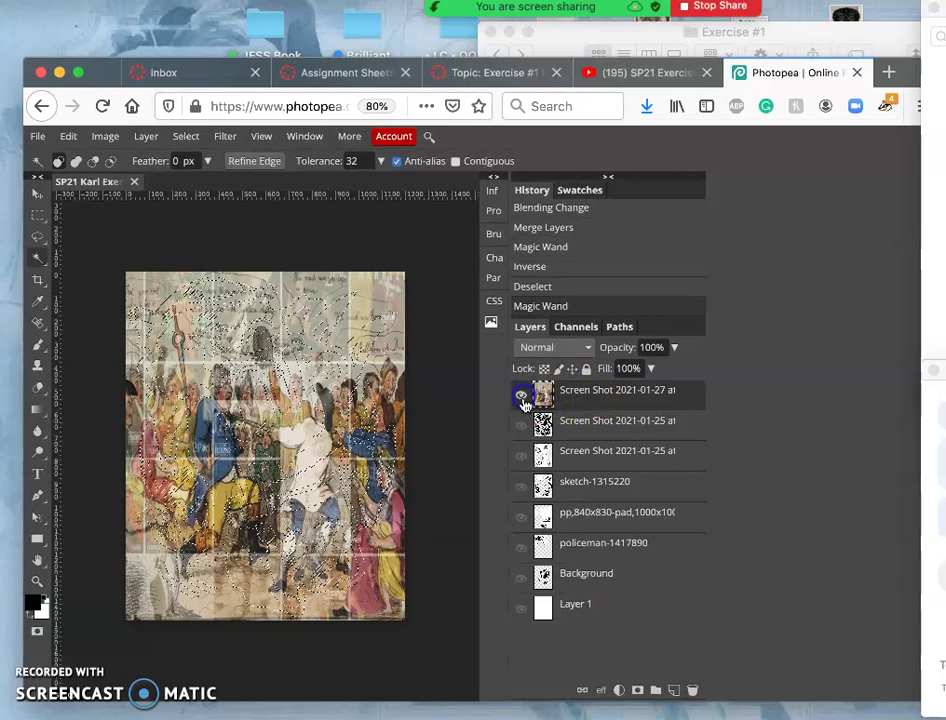
click(521, 608)
click(521, 391)
click(521, 391)
click(520, 392)
click(520, 392)
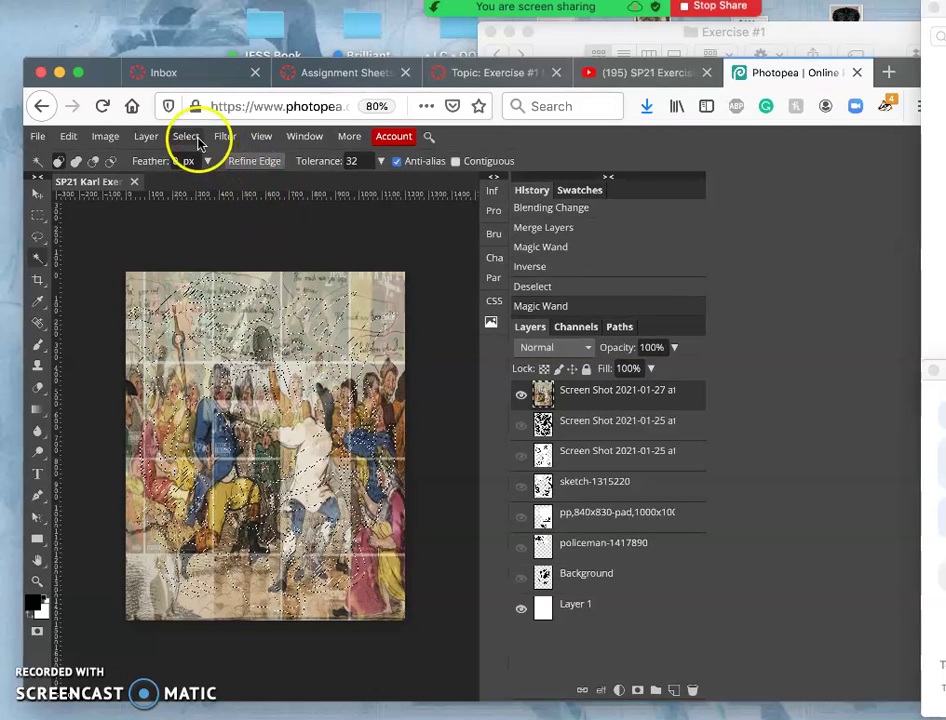
- Copy the selected collage area into a new Layer 2 with Cmd+J and hide the original collage layer
click(146, 136)
click(155, 183)
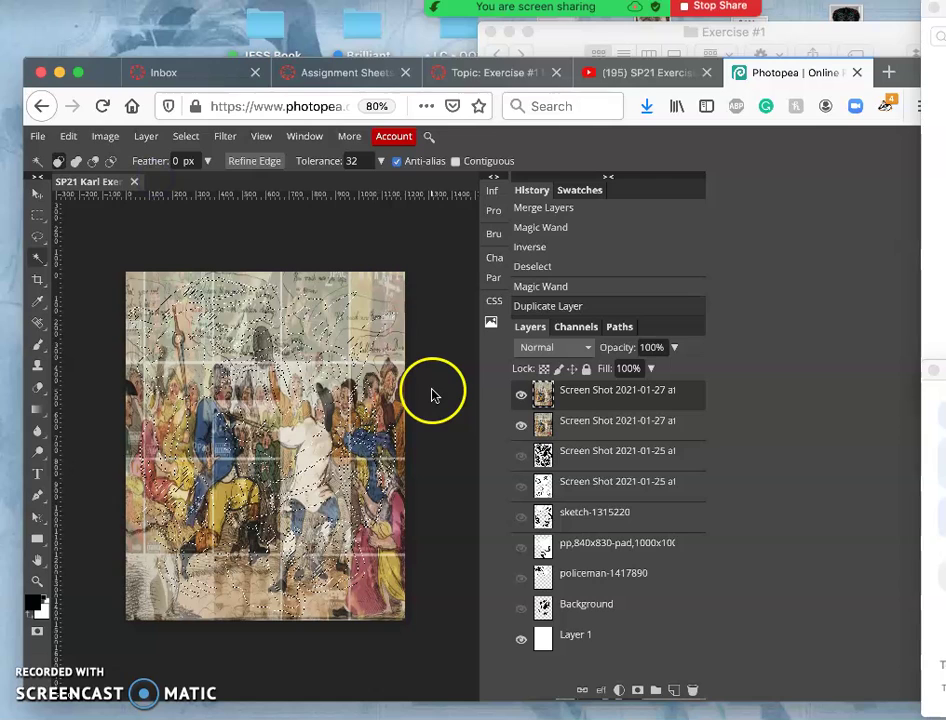
key(super+z)
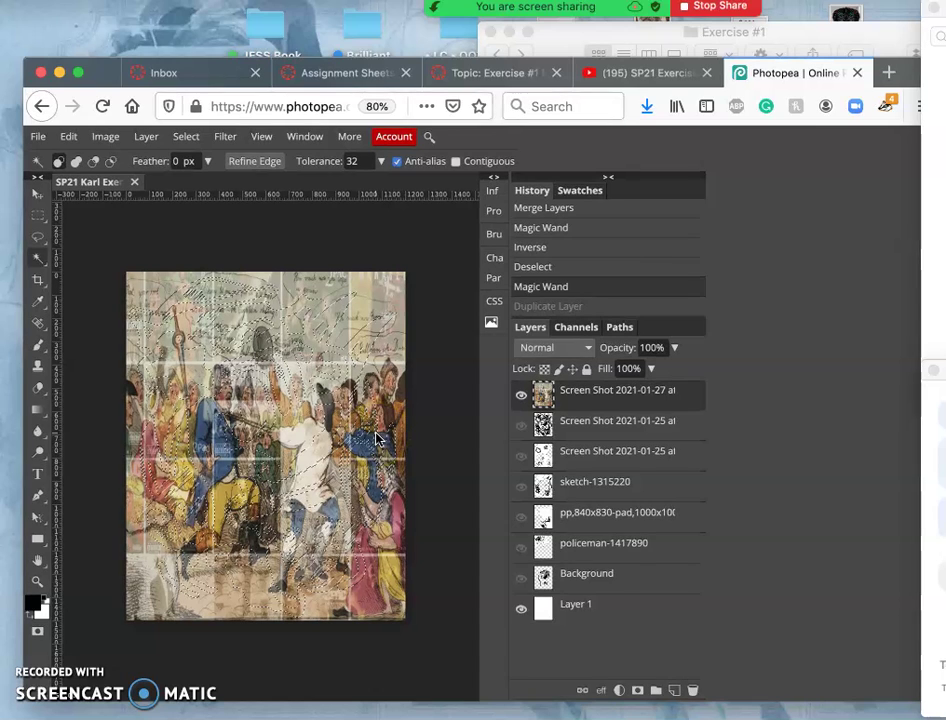
key(super+j)
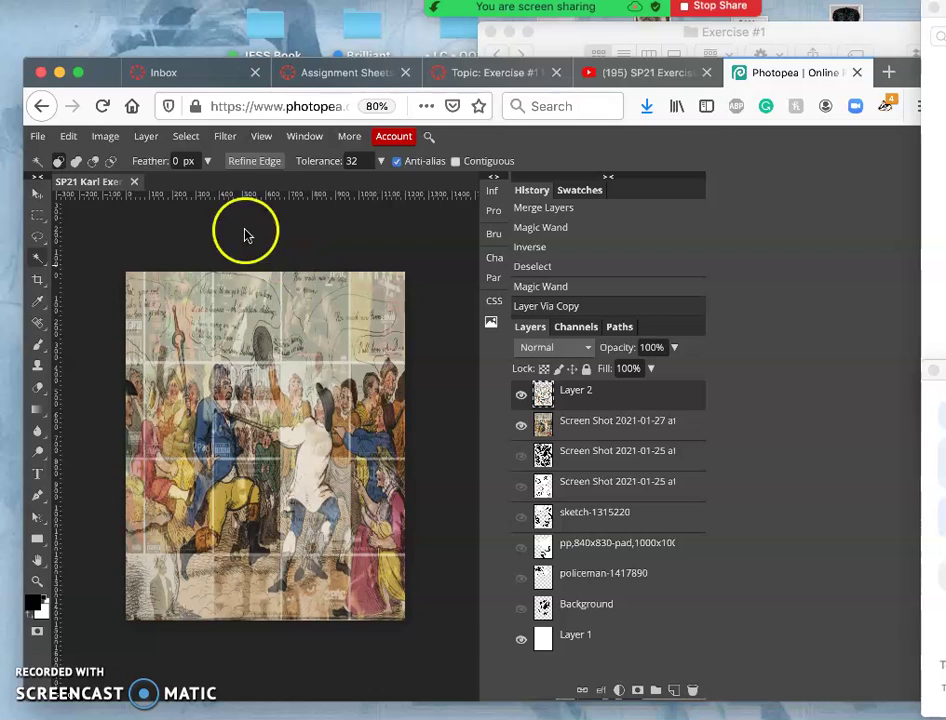
click(147, 137)
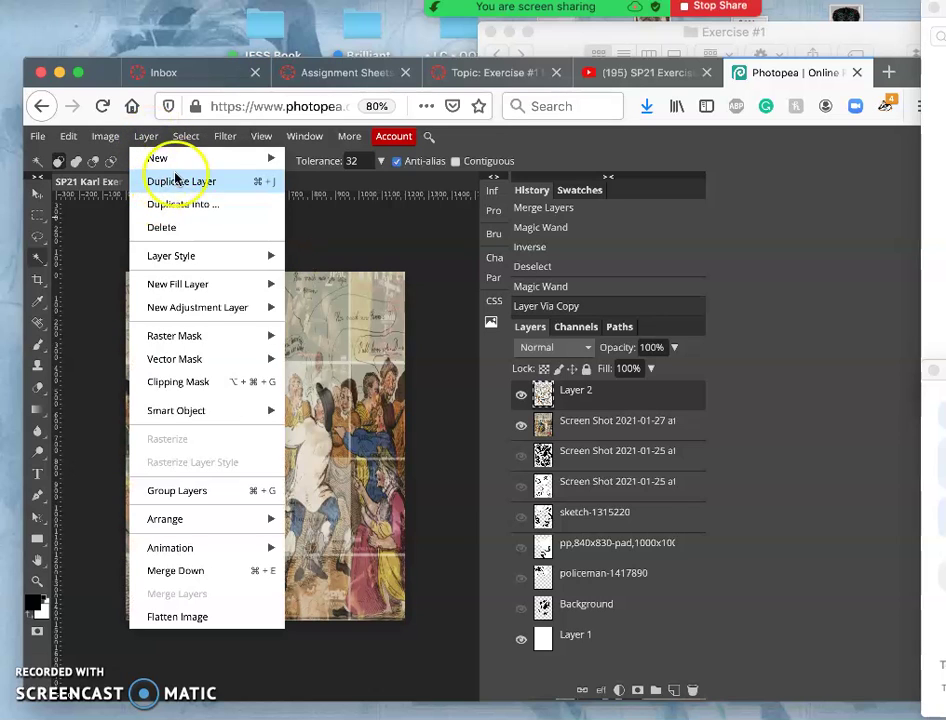
click(455, 320)
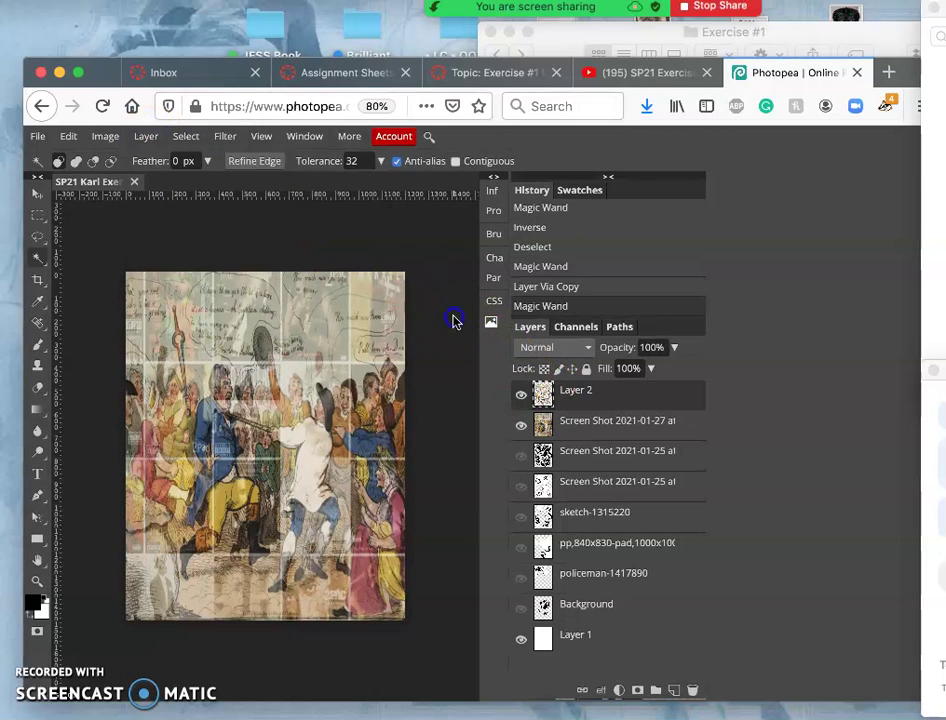
click(522, 427)
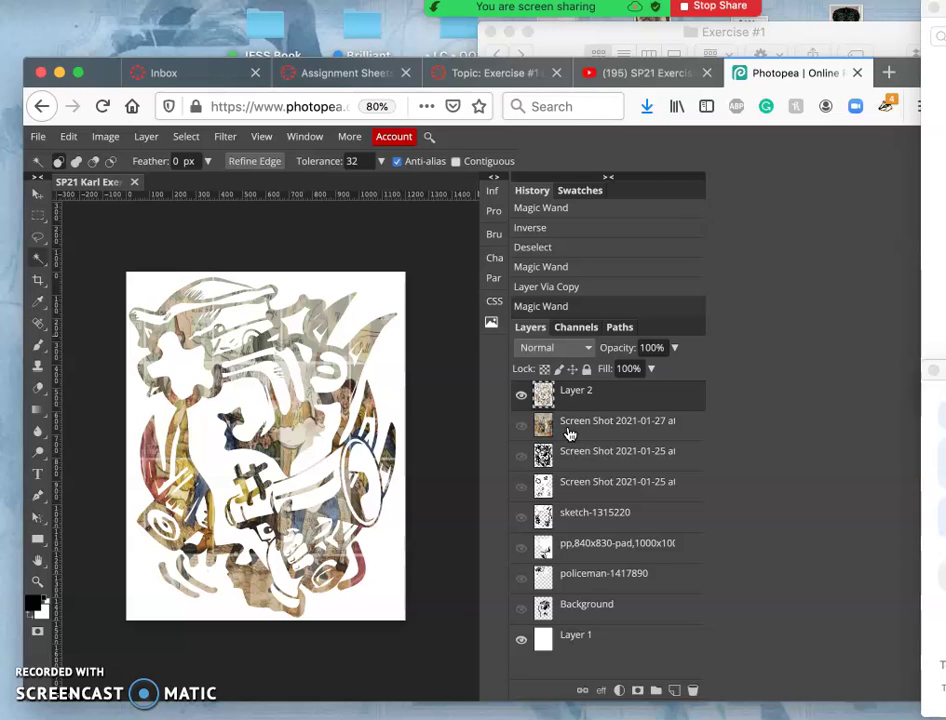
click(521, 393)
click(521, 394)
click(521, 394)
click(521, 394)
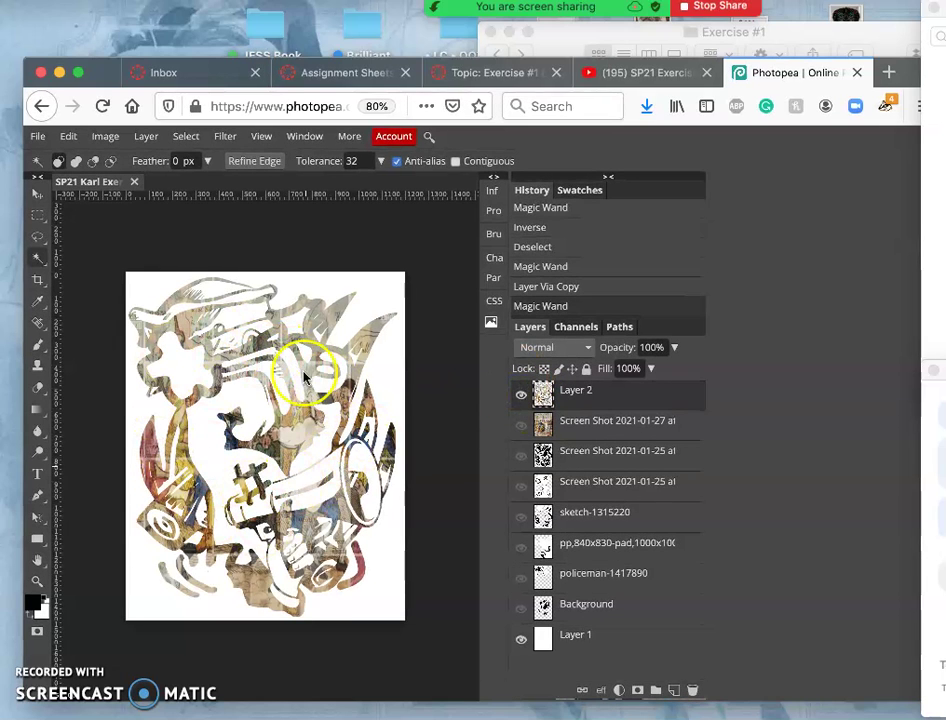
scroll(250, 455, up, 5)
scroll(250, 460, up, 3)
scroll(275, 476, up, 3)
scroll(275, 478, left, 6)
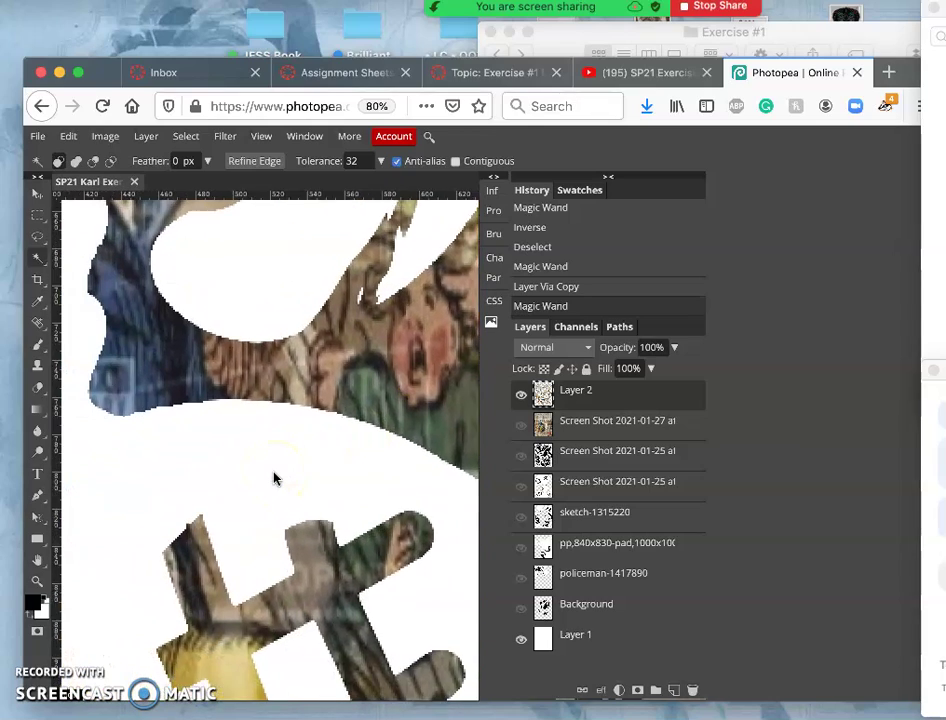
scroll(332, 332, up, 3)
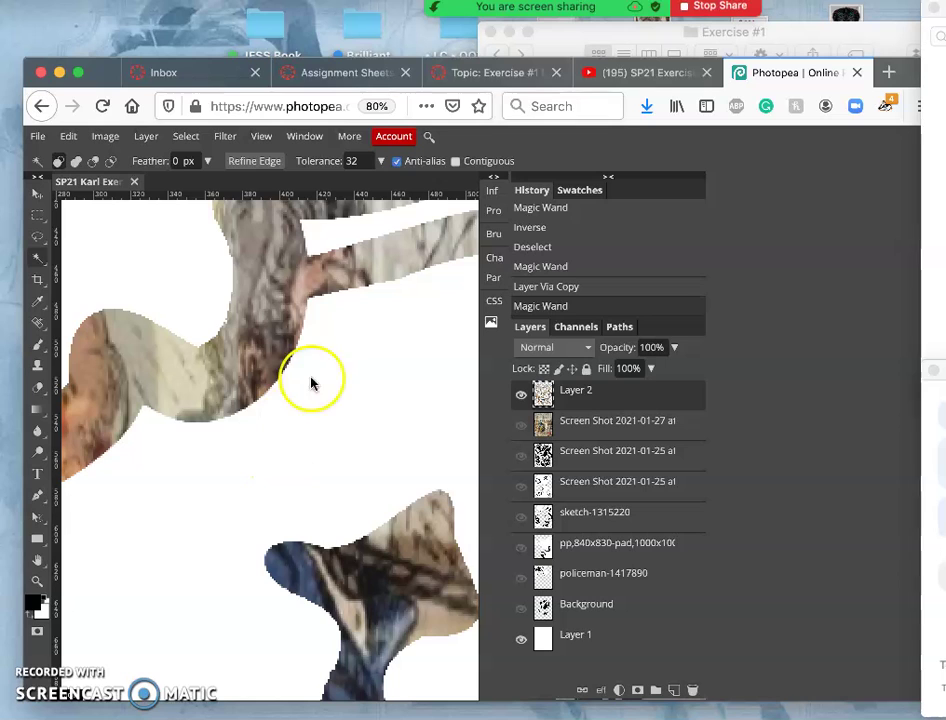
scroll(300, 363, up, 3)
scroll(302, 362, up, 1)
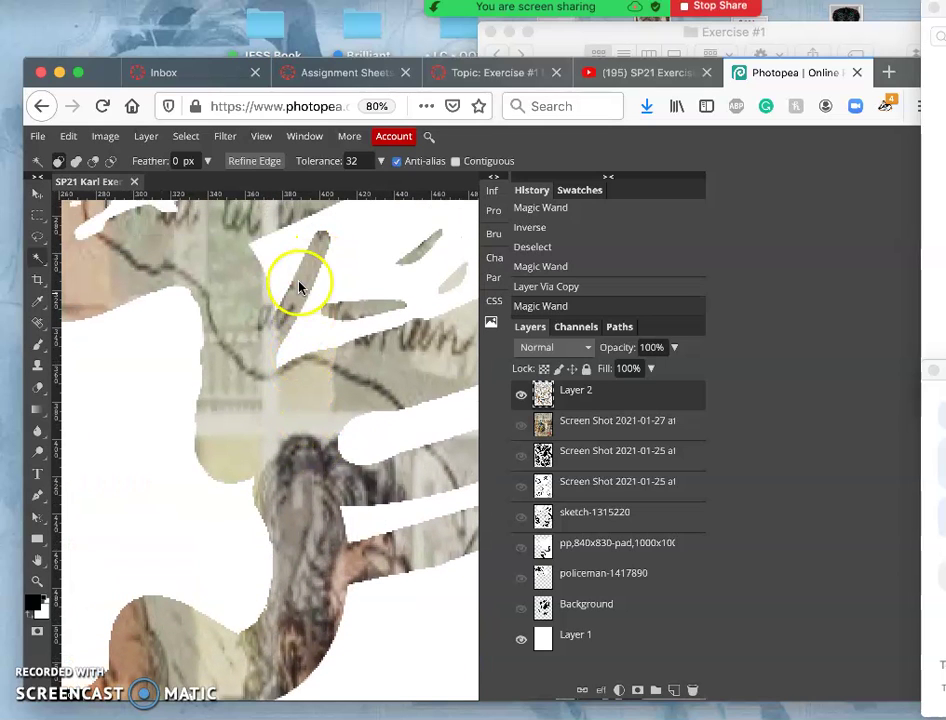
scroll(281, 262, up, 3)
scroll(279, 262, up, 3)
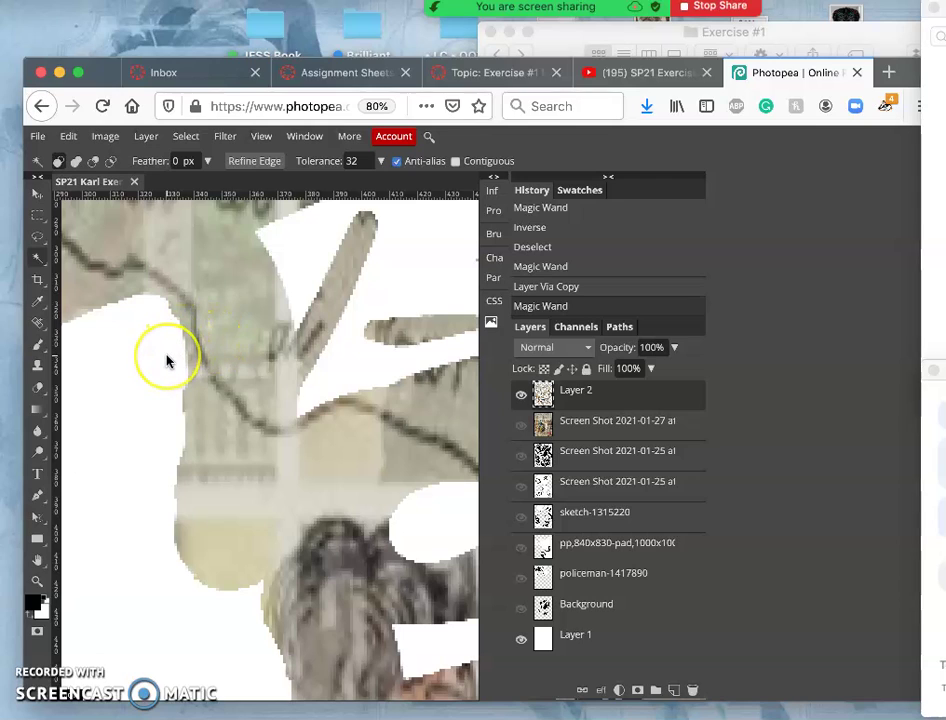
scroll(167, 361, down, 5)
scroll(167, 361, down, 2)
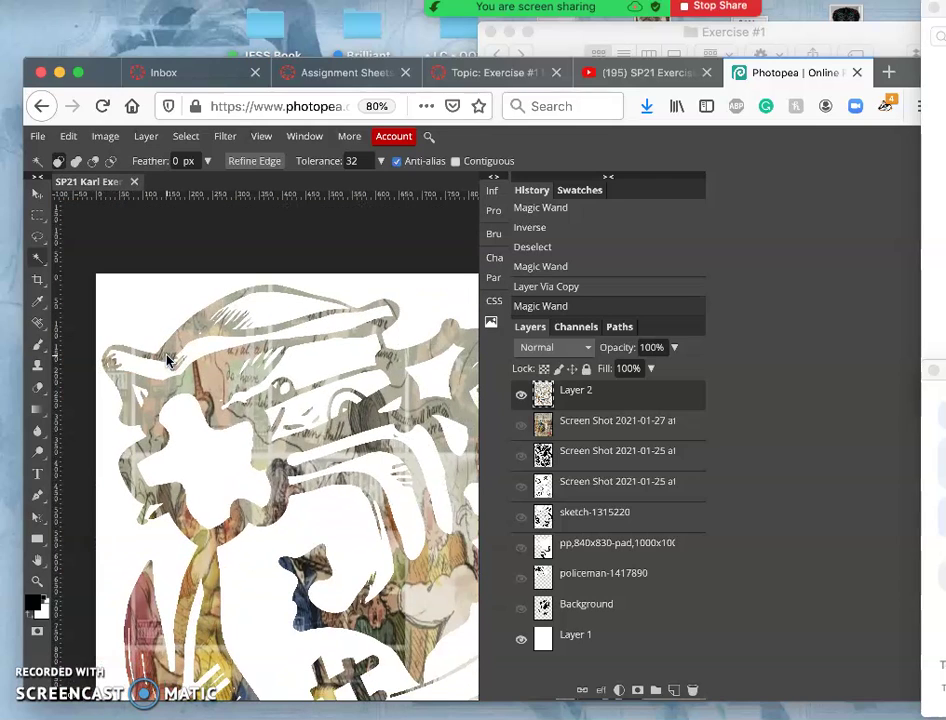
scroll(167, 361, up, 5)
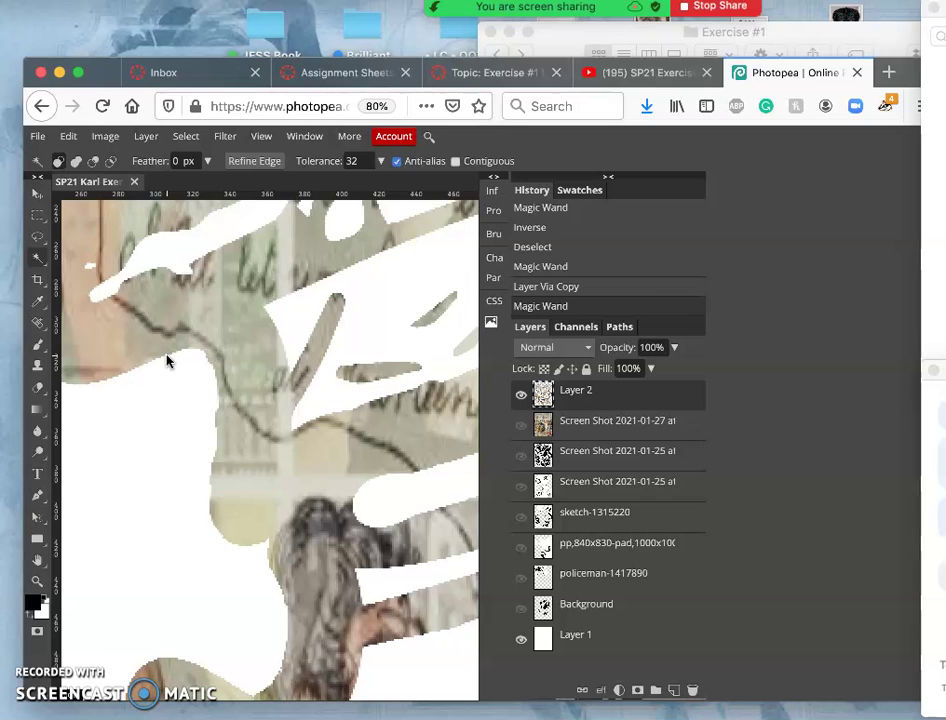
- Toggle Layer 2 and the Screen Shot 2021-01-25 outline layer on and off to compare them
click(556, 452)
click(520, 394)
click(520, 394)
click(522, 462)
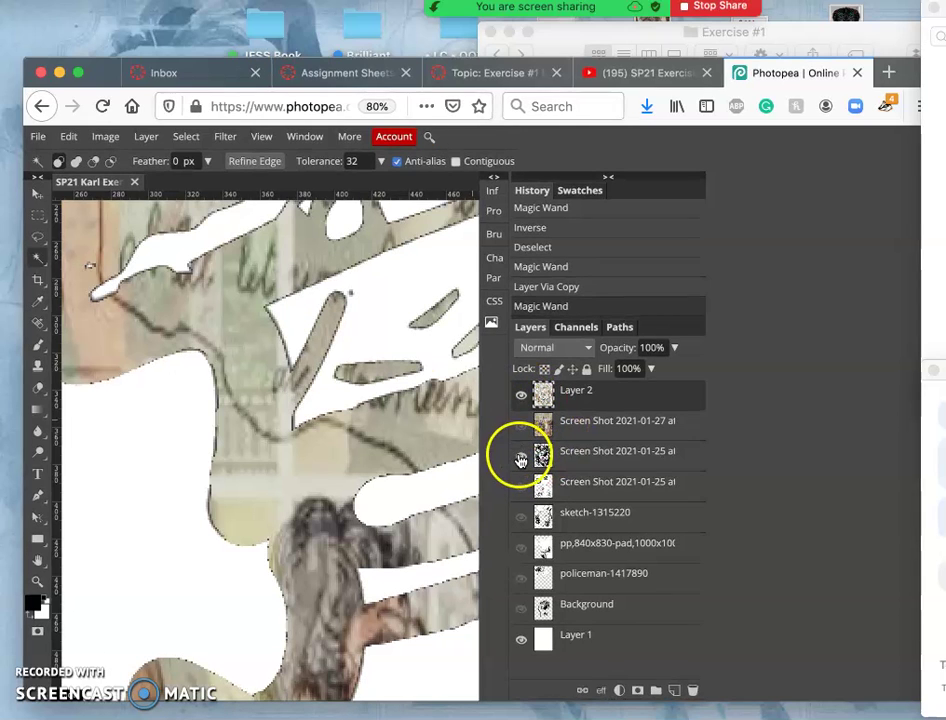
click(522, 452)
click(522, 452)
click(521, 395)
click(521, 395)
- Hide the outline layer and magic-wand the white empty areas around Layer 2's shapes
scroll(343, 465, down, 10)
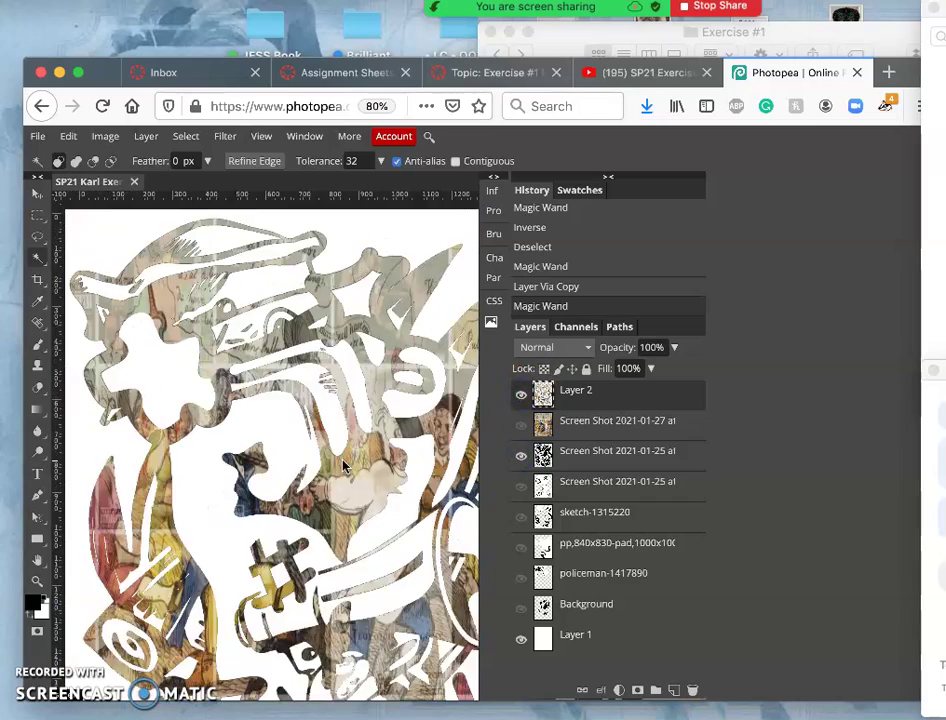
scroll(343, 465, up, 8)
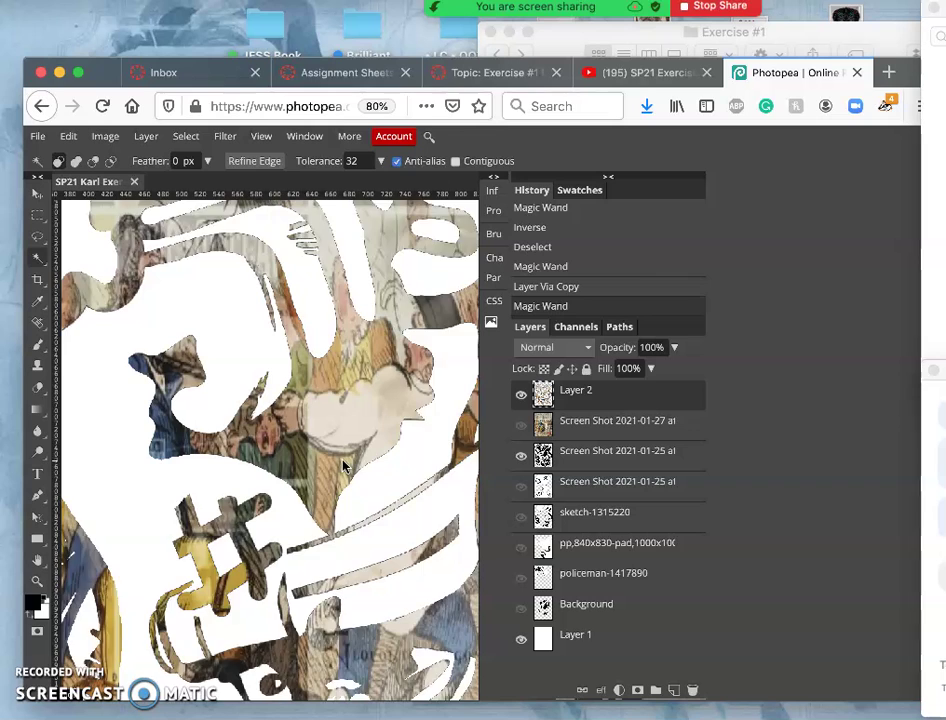
scroll(343, 465, up, 4)
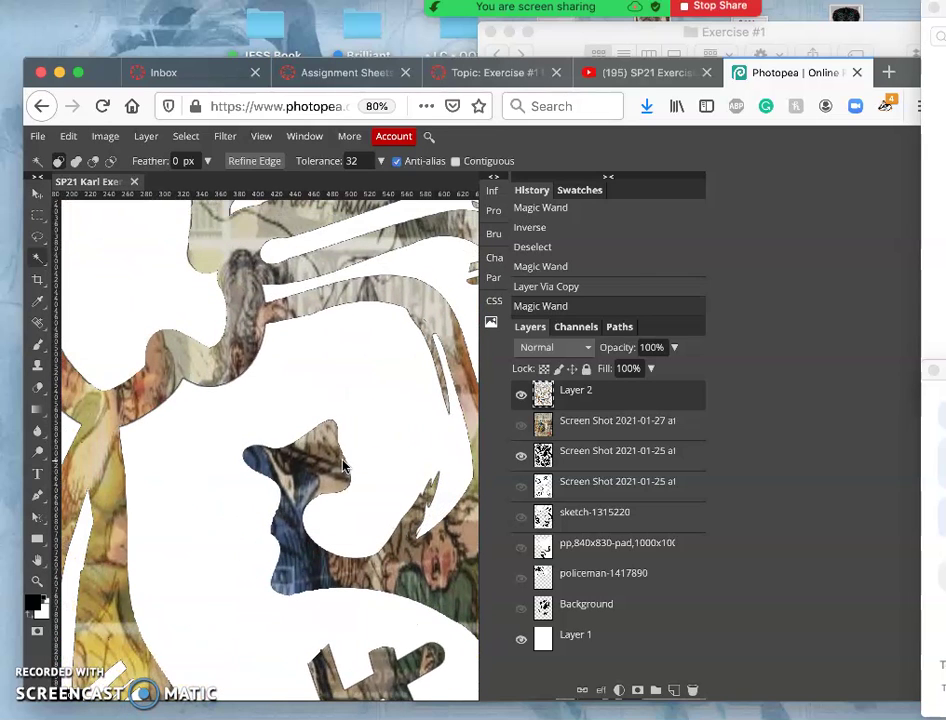
click(521, 456)
scroll(338, 428, up, 4)
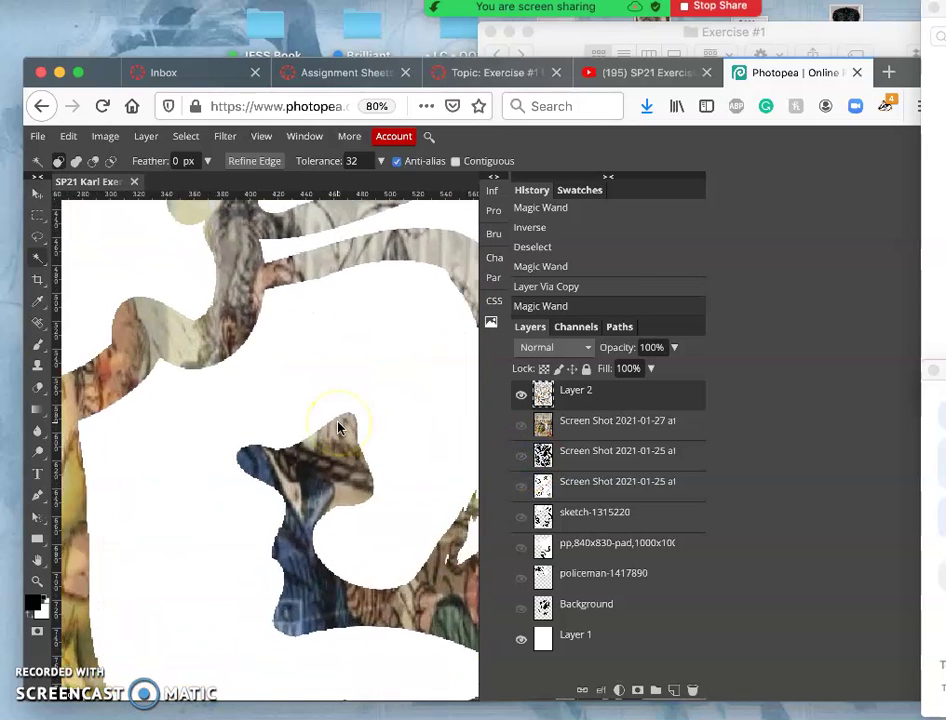
click(40, 260)
click(307, 357)
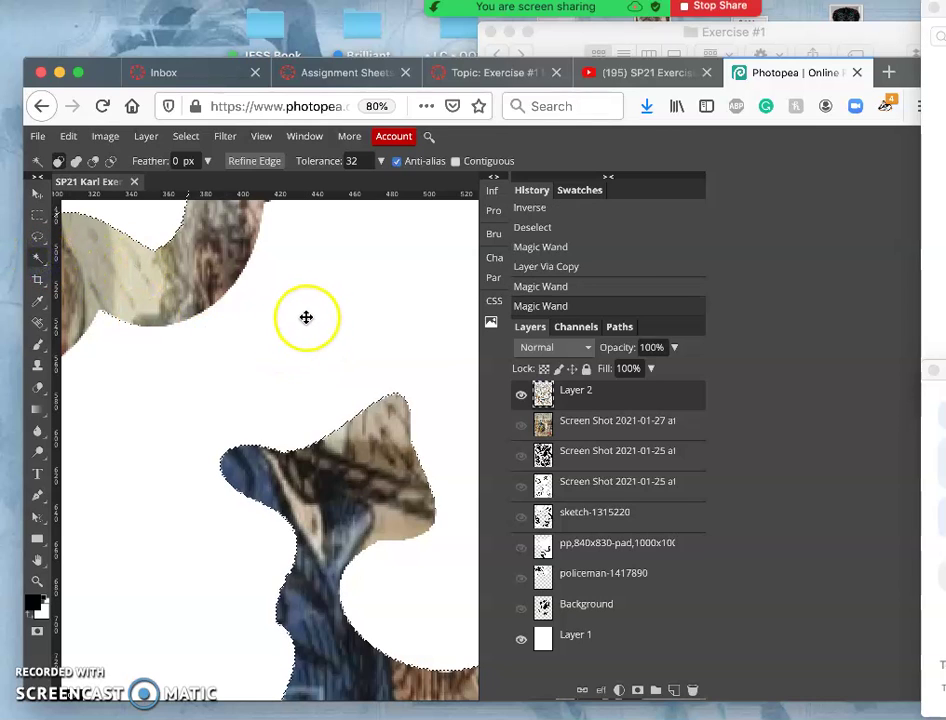
- Run Refine Edge on the selection, output it as a new layer, and compare it with Layer 2
click(251, 162)
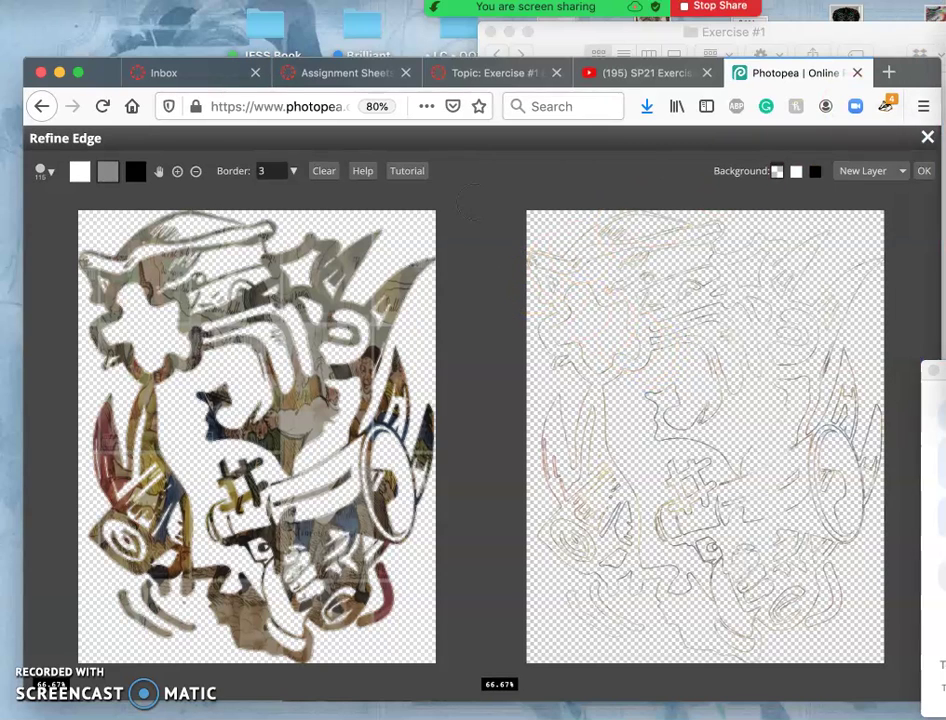
click(922, 172)
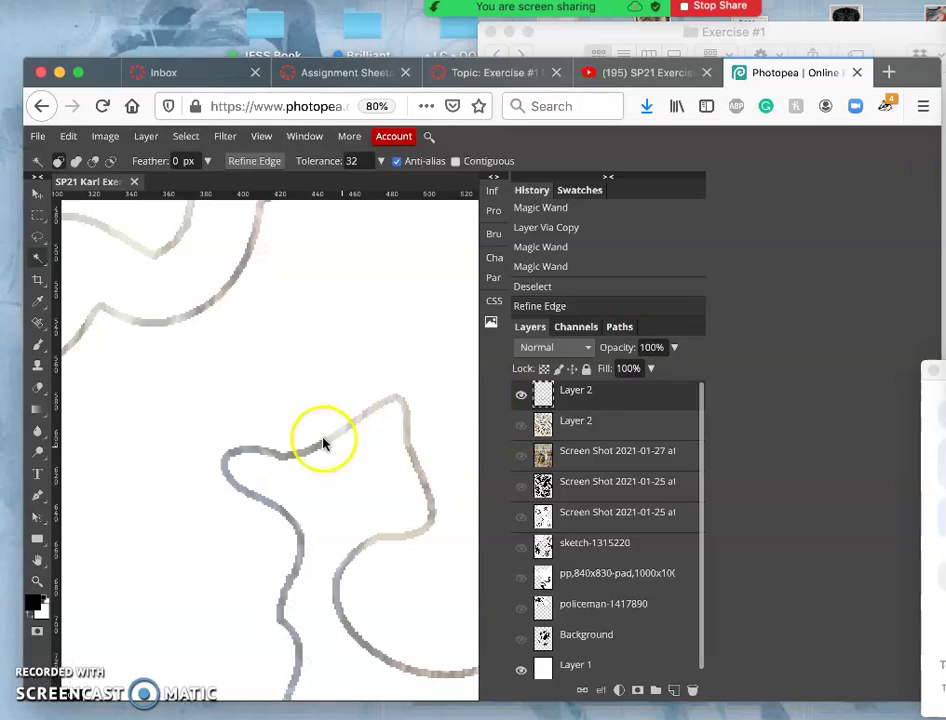
scroll(307, 472, down, 10)
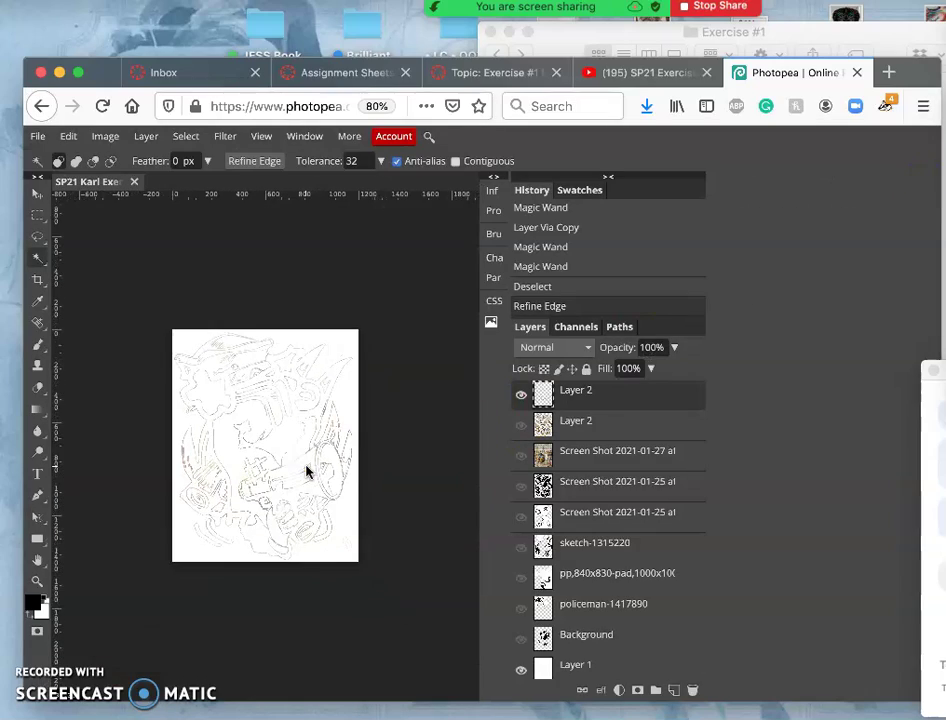
scroll(307, 472, up, 10)
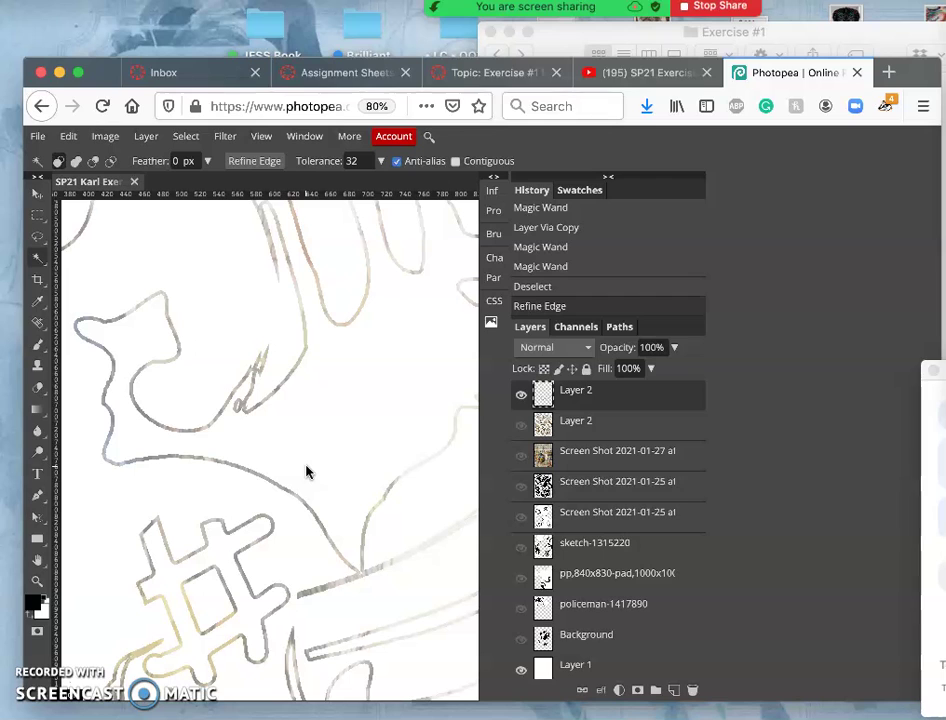
click(521, 425)
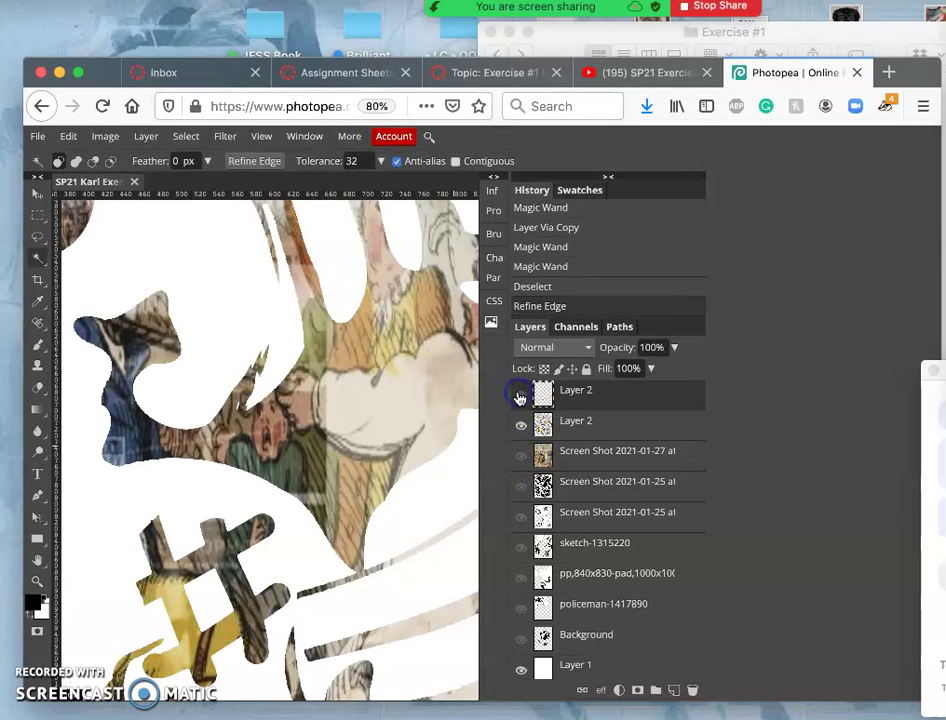
click(521, 427)
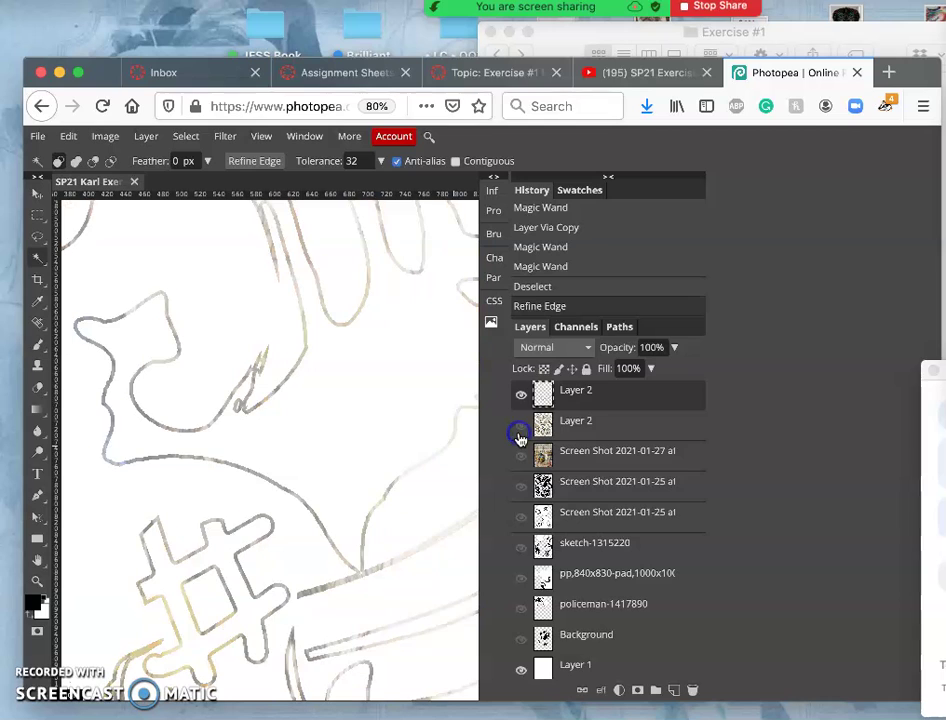
- Delete the outline-only Refine Edge layer and make Layer 2 active and visible again
click(585, 408)
key(Delete)
click(544, 389)
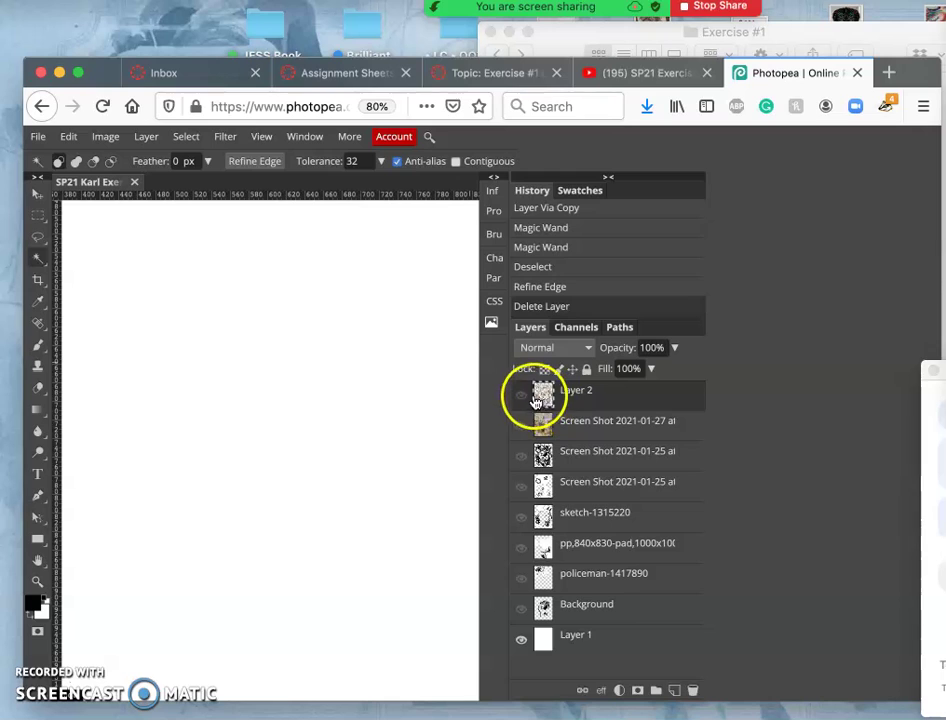
click(521, 396)
click(38, 257)
- Set the Magic Wand feather to 2 px and drop the initial selection
click(221, 274)
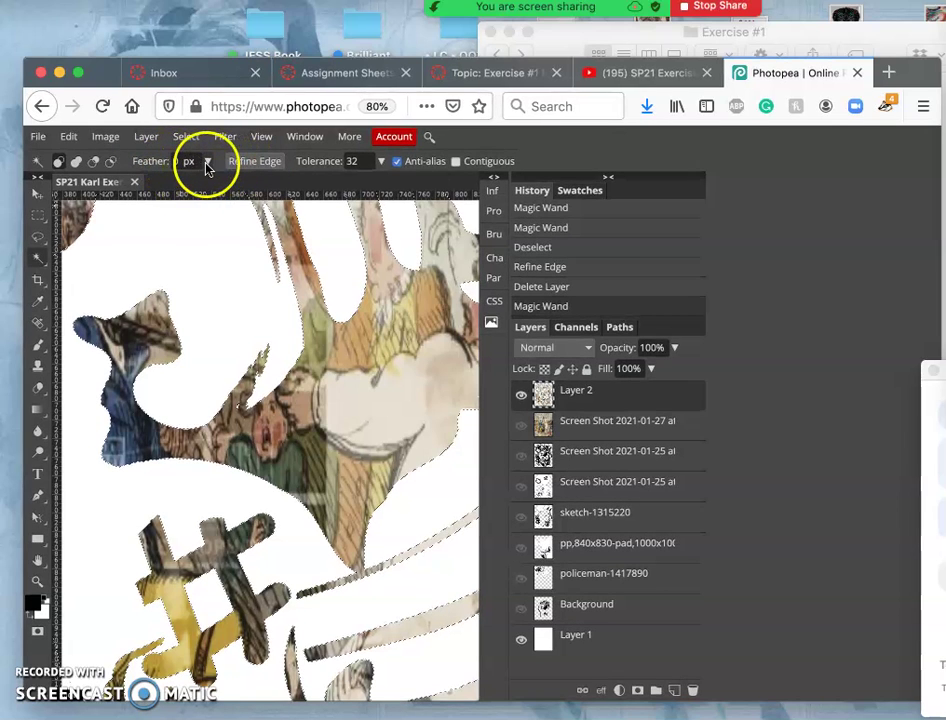
click(207, 164)
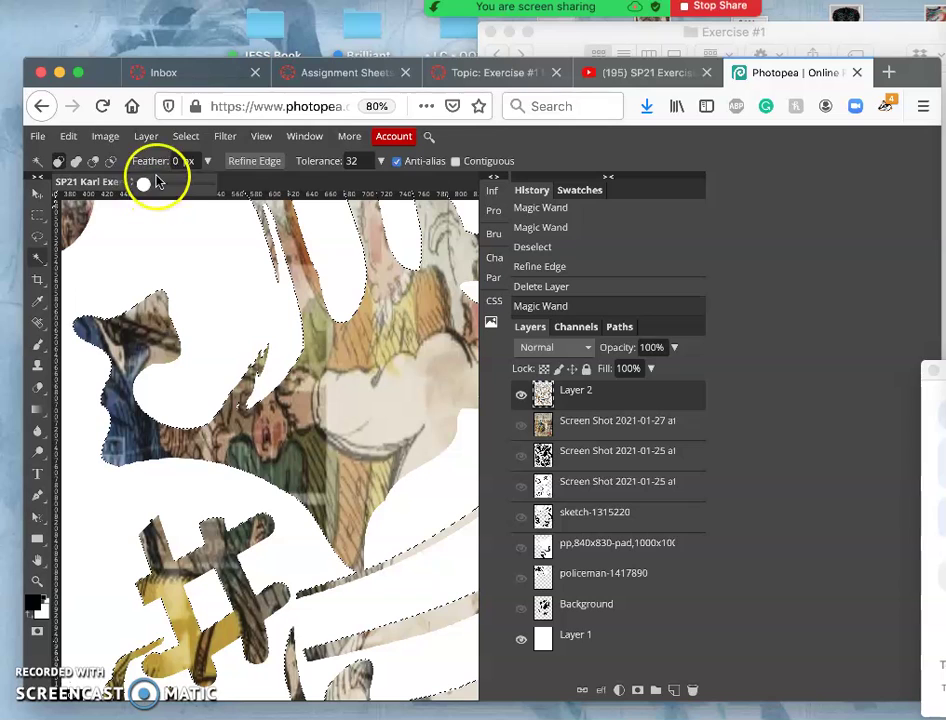
double_click(177, 161)
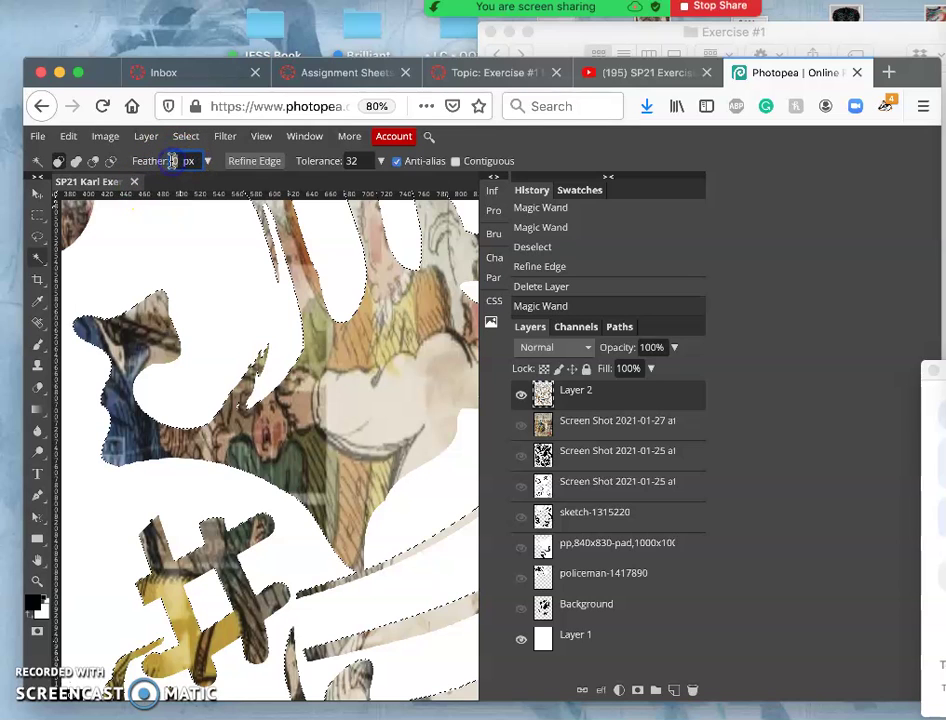
text(2)
key(ctrl+d)
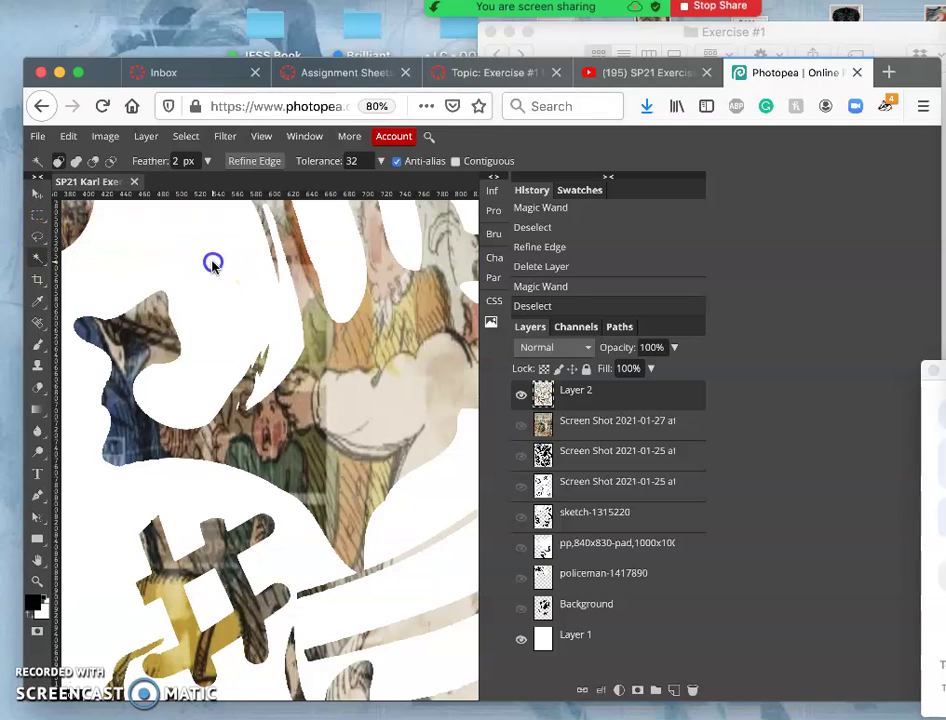
- Reselect the white areas with the 2 px feather, delete them from Layer 2, and deselect
click(212, 264)
scroll(212, 266, up, 10)
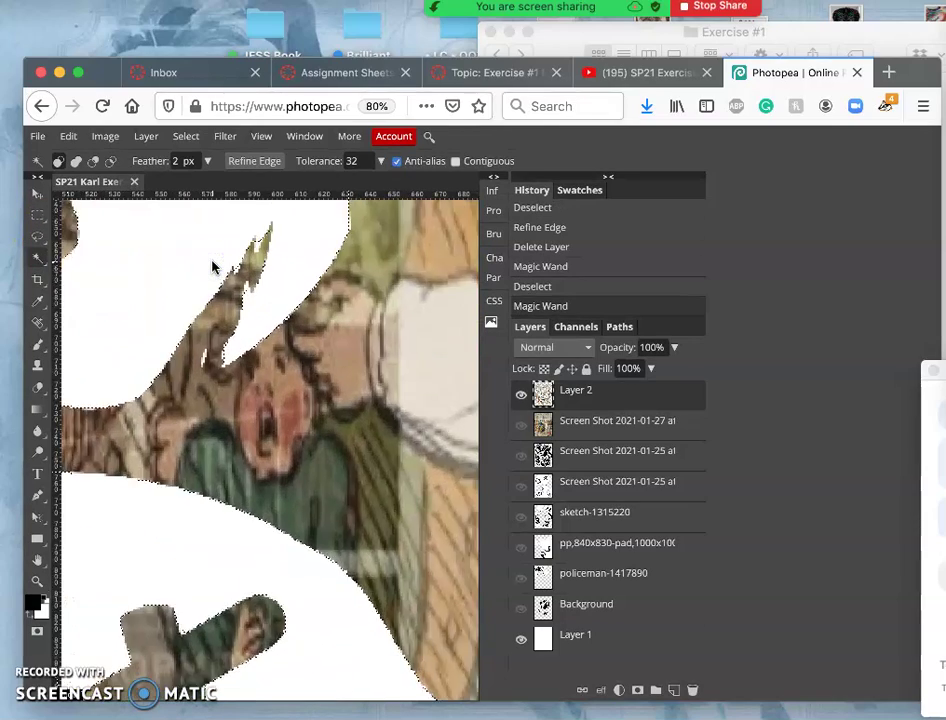
scroll(248, 305, up, 5)
click(301, 354)
key(Delete)
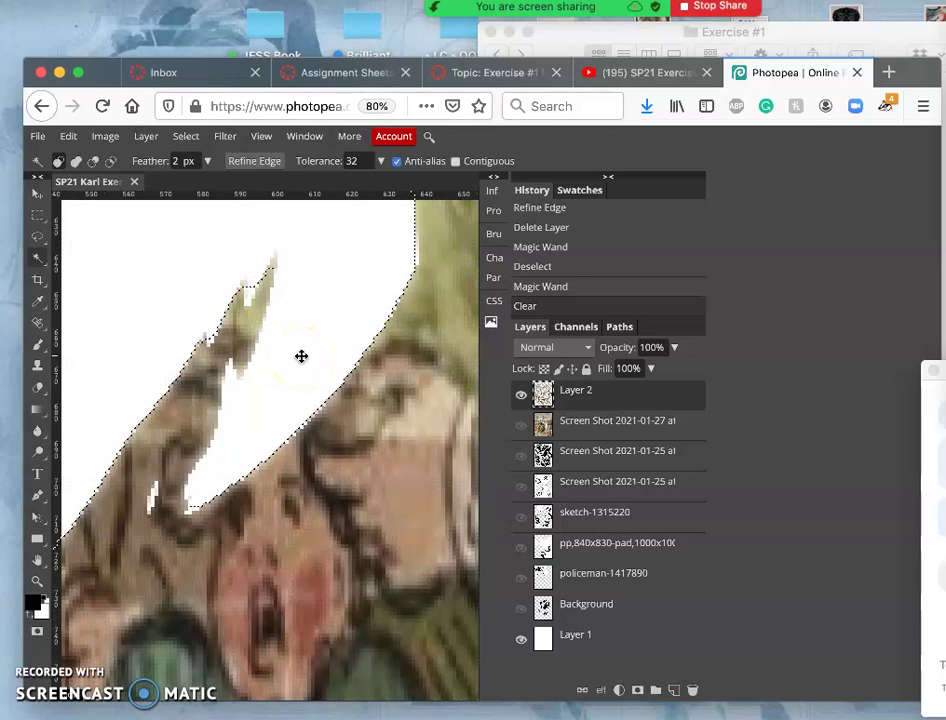
key(Delete)
key(Delete)
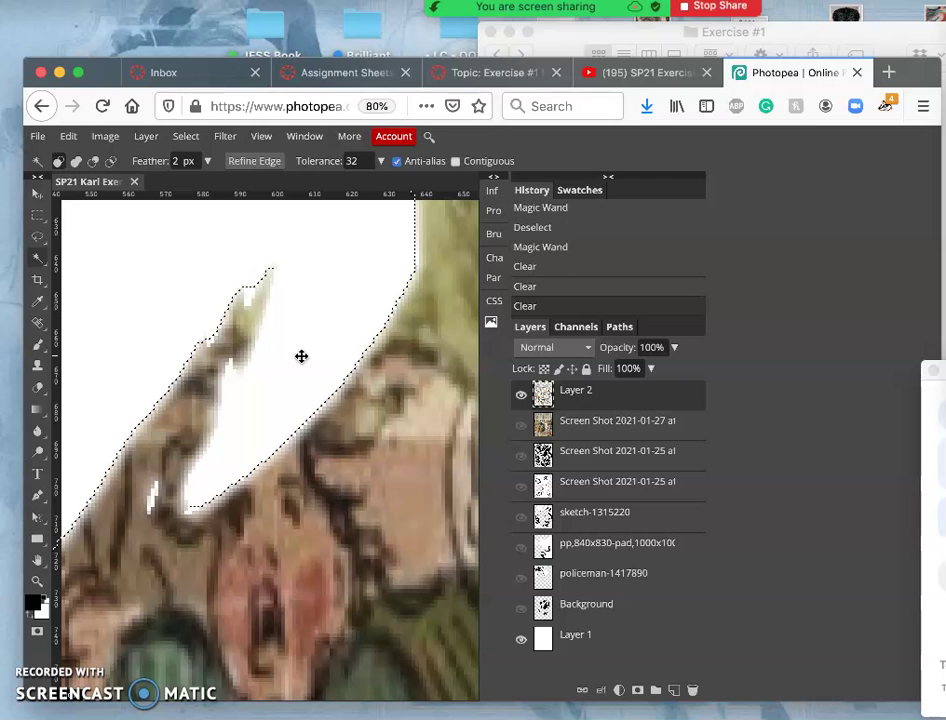
scroll(301, 356, down, 3)
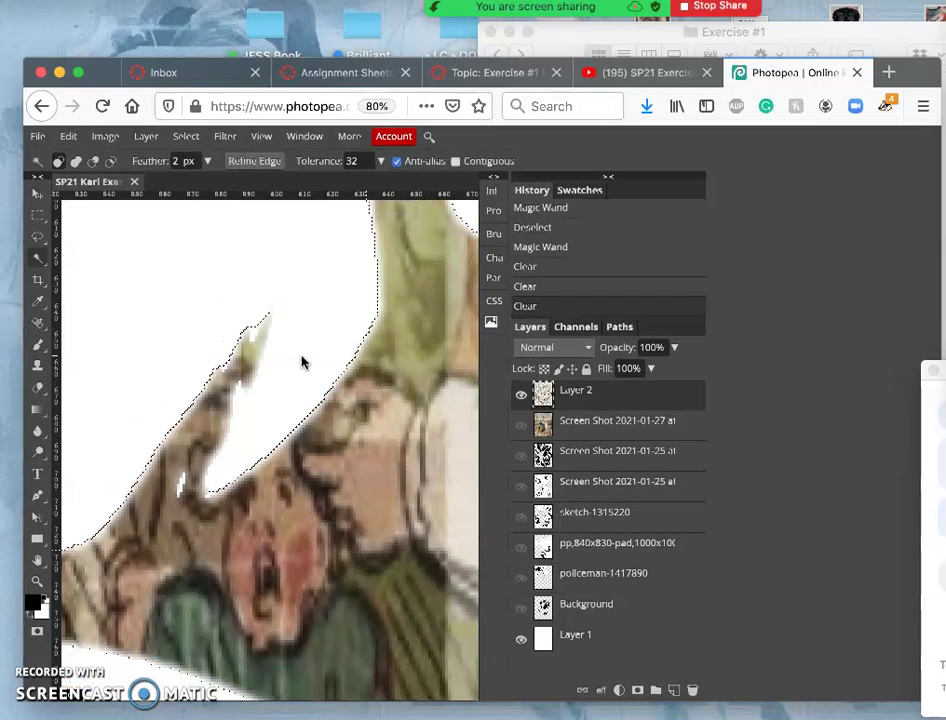
key(ctrl+d)
scroll(311, 394, down, 5)
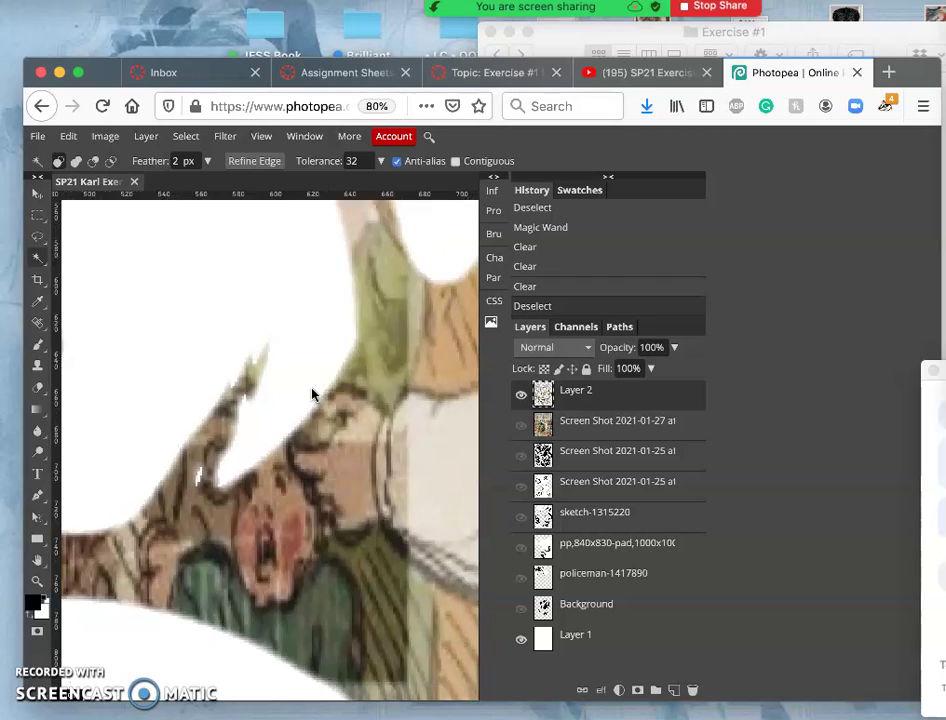
- Show the Screen Shot 2021-01-25 outline layer and lower its opacity to 64%
scroll(311, 394, down, 3)
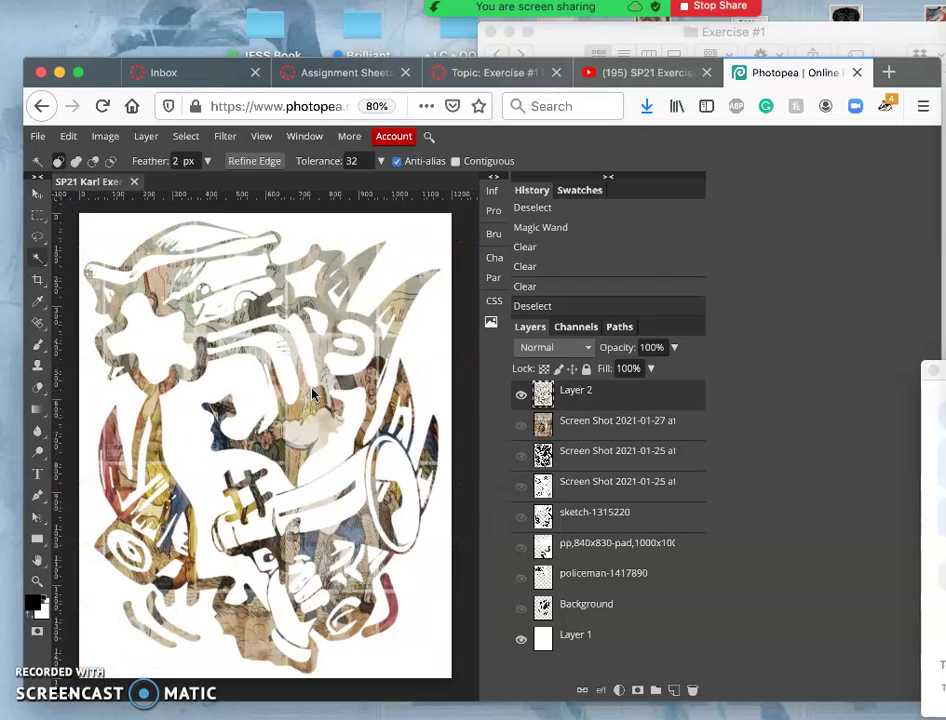
click(310, 420)
click(521, 459)
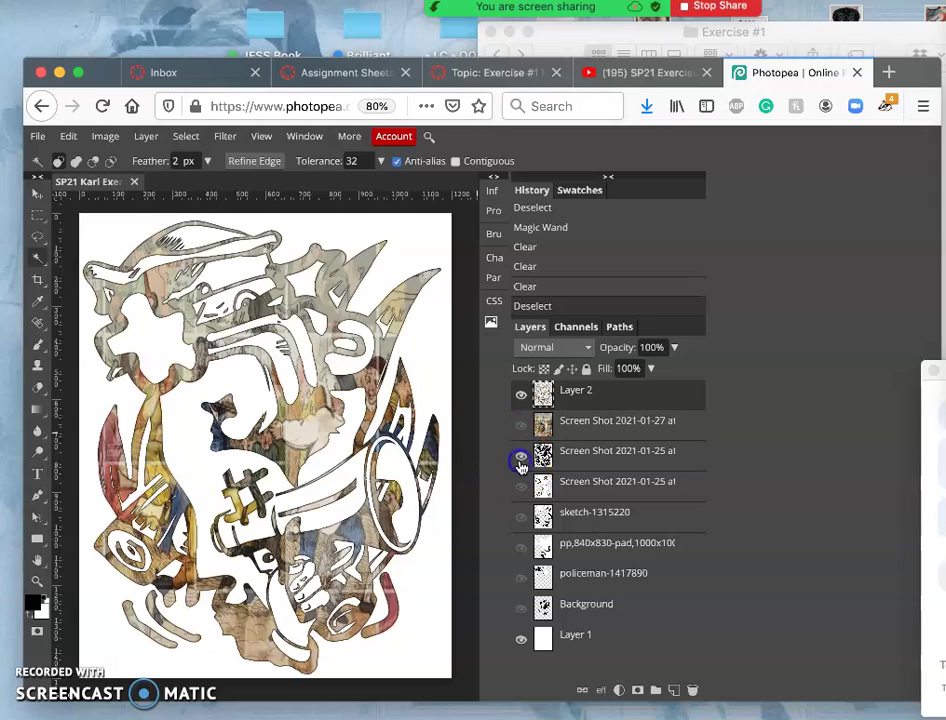
click(521, 459)
click(521, 459)
scroll(353, 497, up, 5)
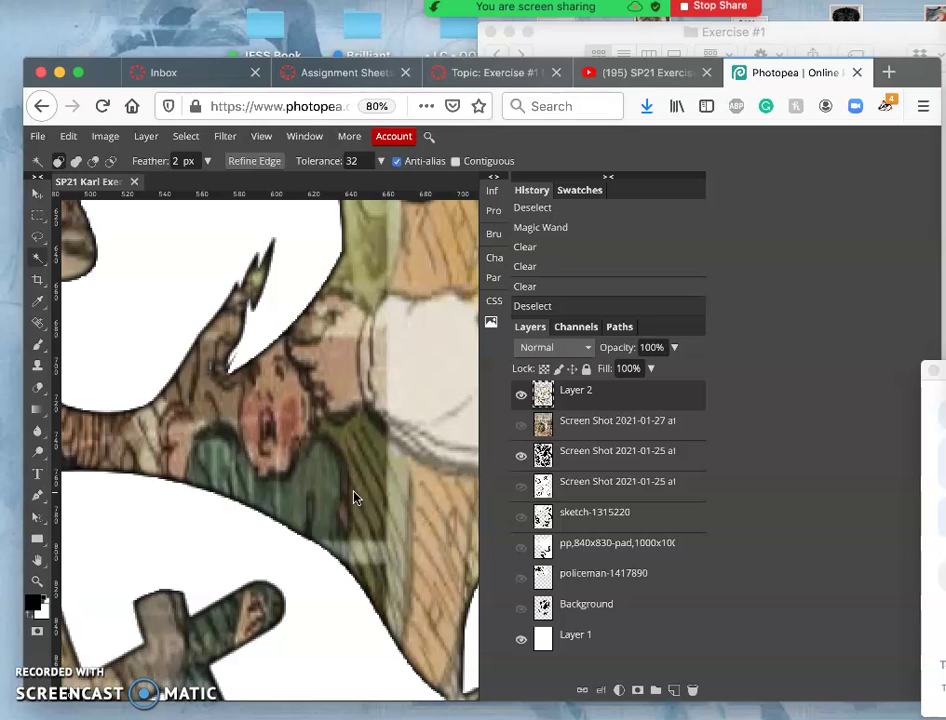
click(606, 460)
click(674, 347)
drag(647, 373, 645, 372)
- Set the browser page zoom to 67% and magic-wand the white area around the artwork
key(super+minus)
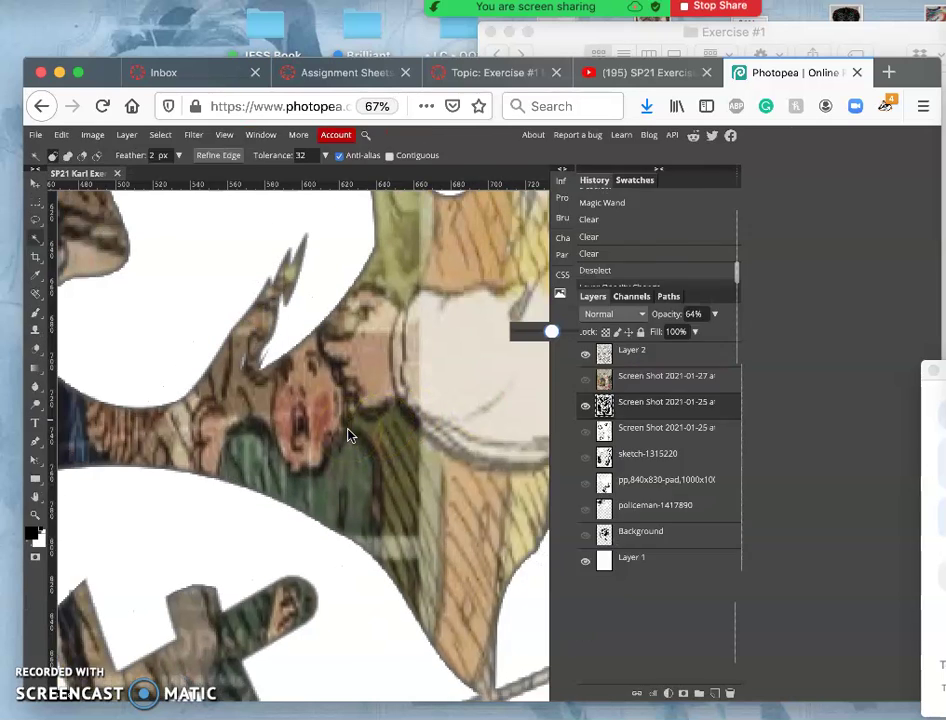
key(super+minus)
key(super+minus)
key(super+plus)
key(super+minus)
click(302, 376)
scroll(313, 370, up, 5)
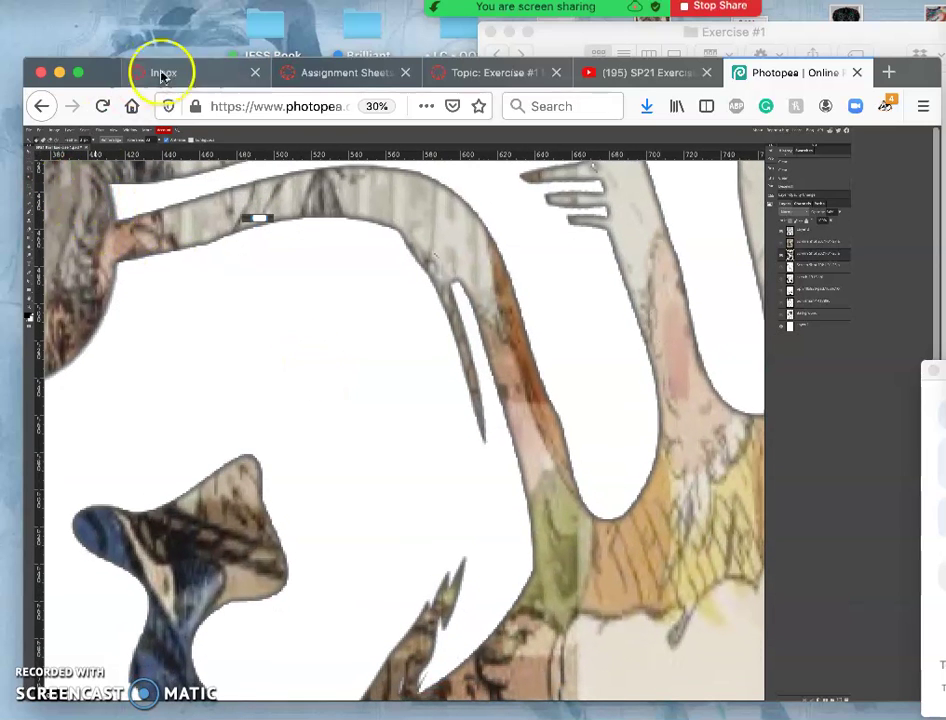
click(284, 101)
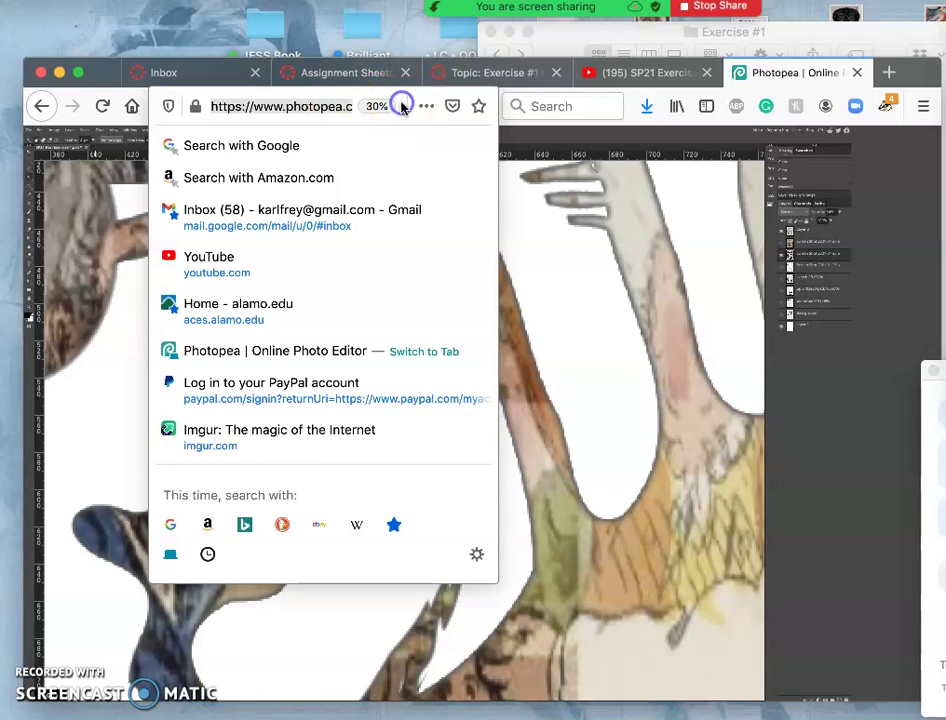
click(627, 96)
key(super+equal)
key(super+equal)
key(super+equal)
key(super+equal)
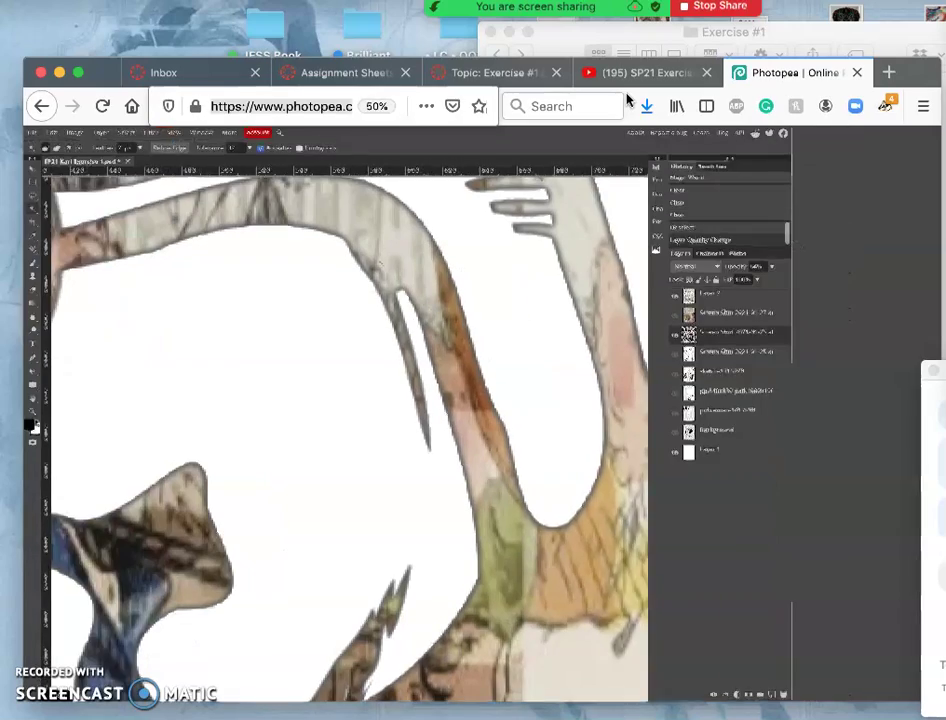
key(super+minus)
key(super+minus)
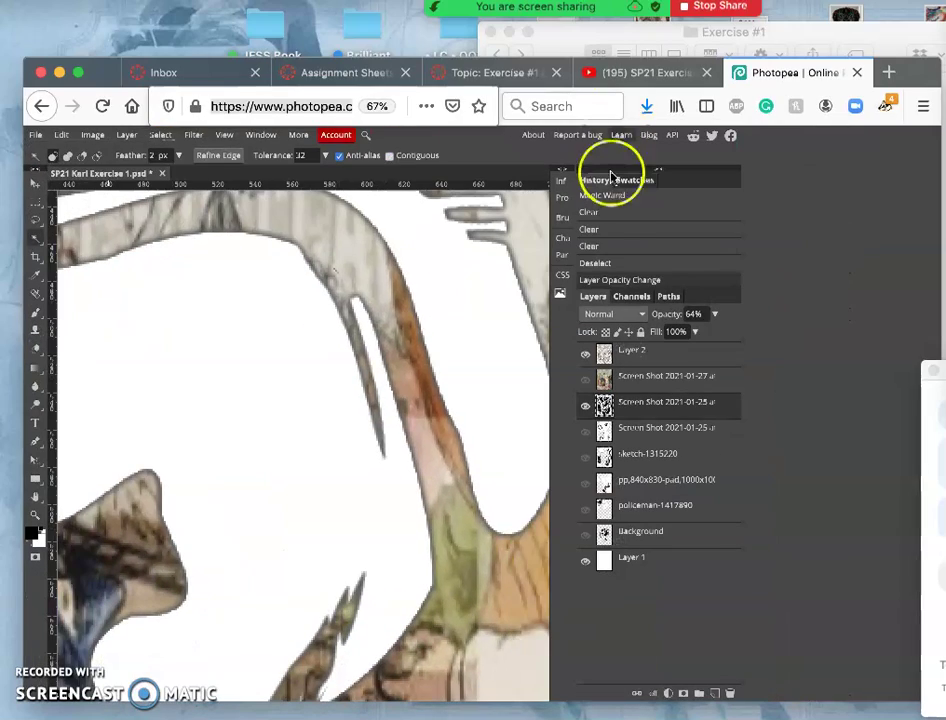
click(319, 394)
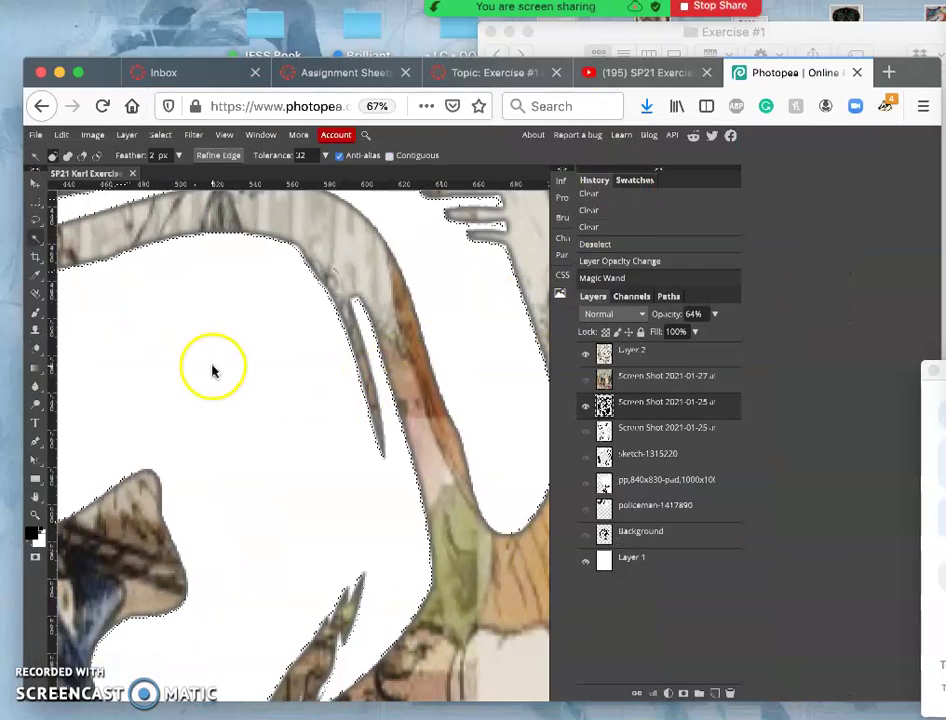
scroll(212, 370, down, 10)
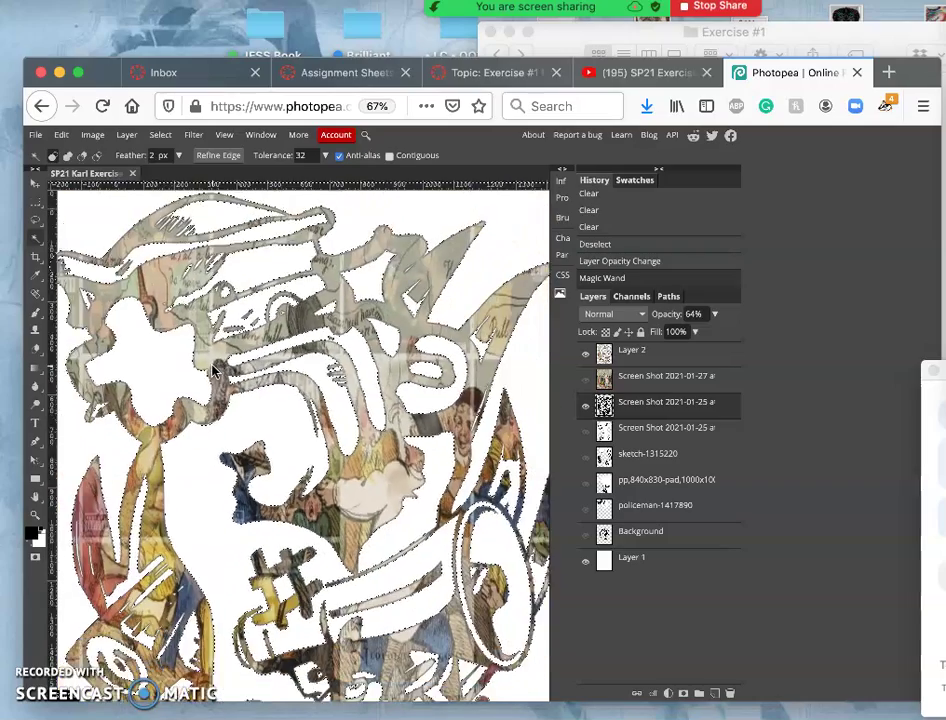
- Check the blend mode list, leave it unchanged, and hide the Screen Shot 2021-01-25 layer
scroll(212, 370, down, 4)
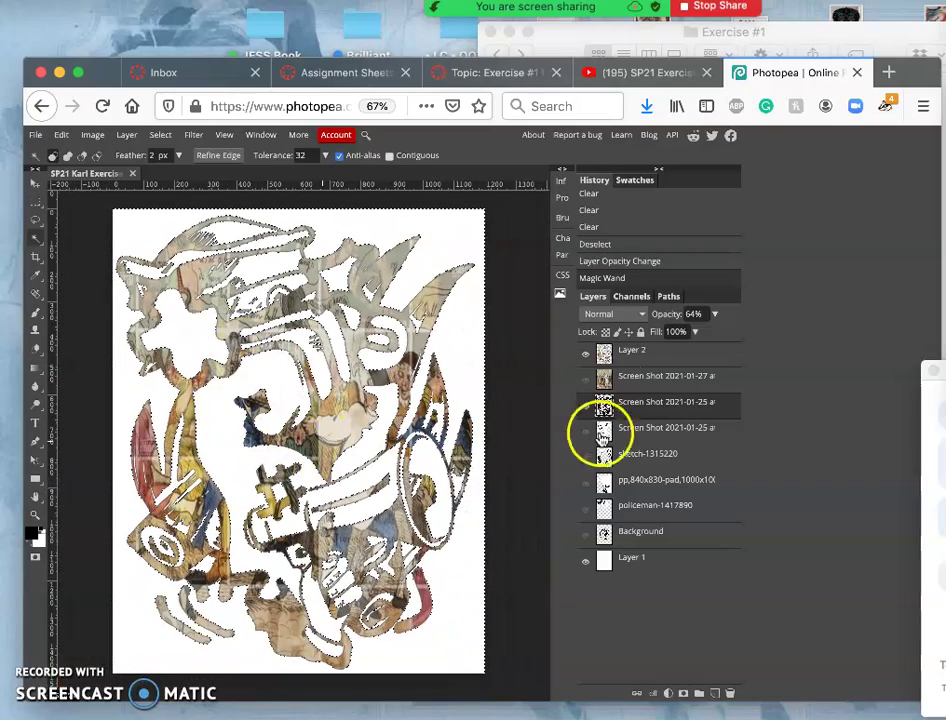
click(598, 316)
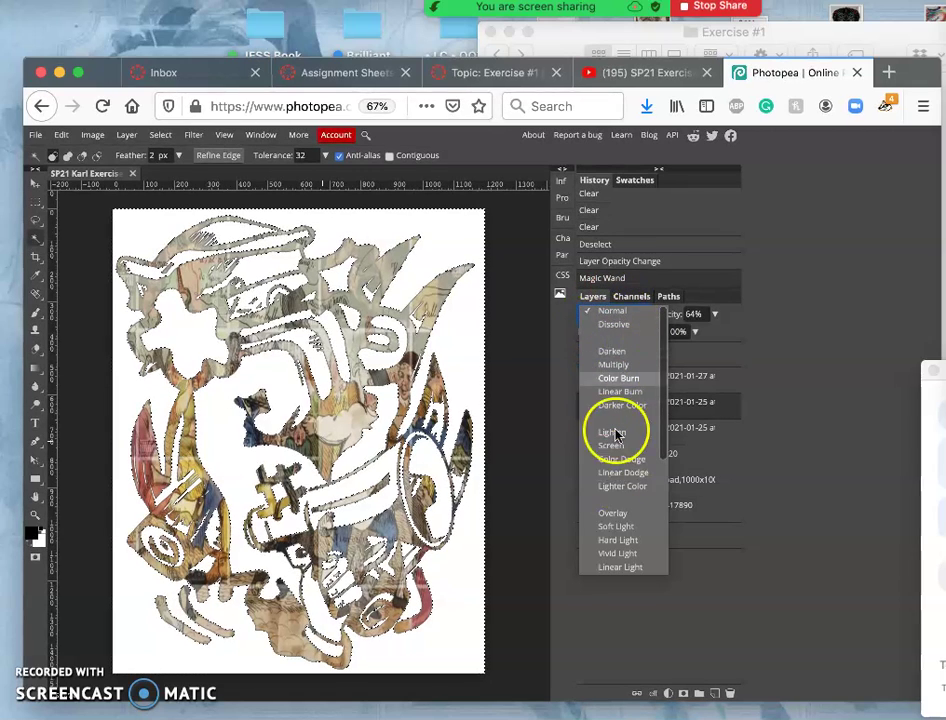
click(757, 355)
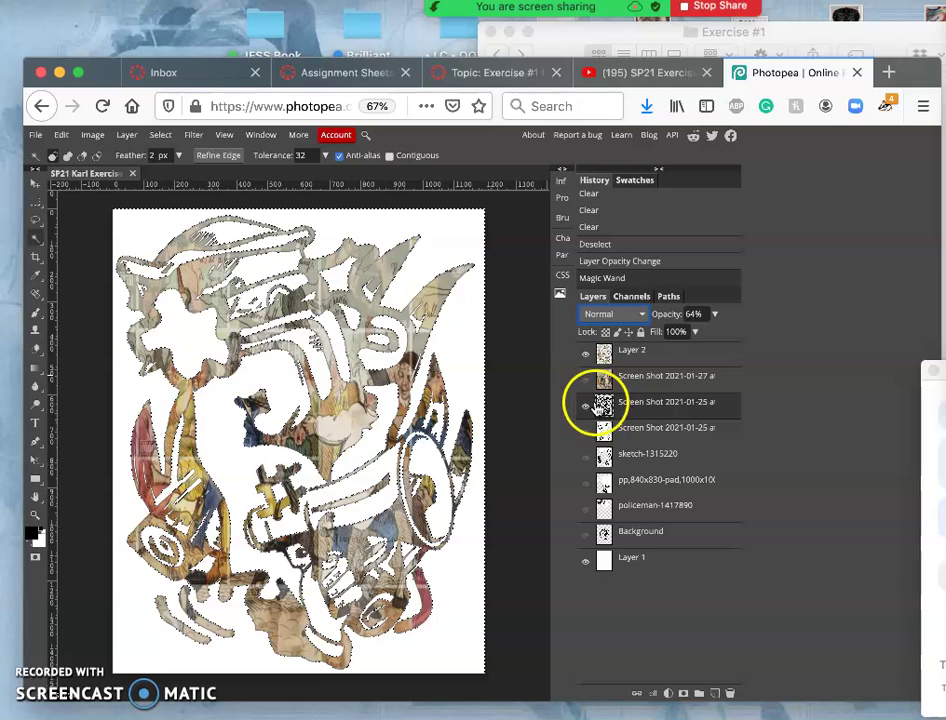
click(587, 406)
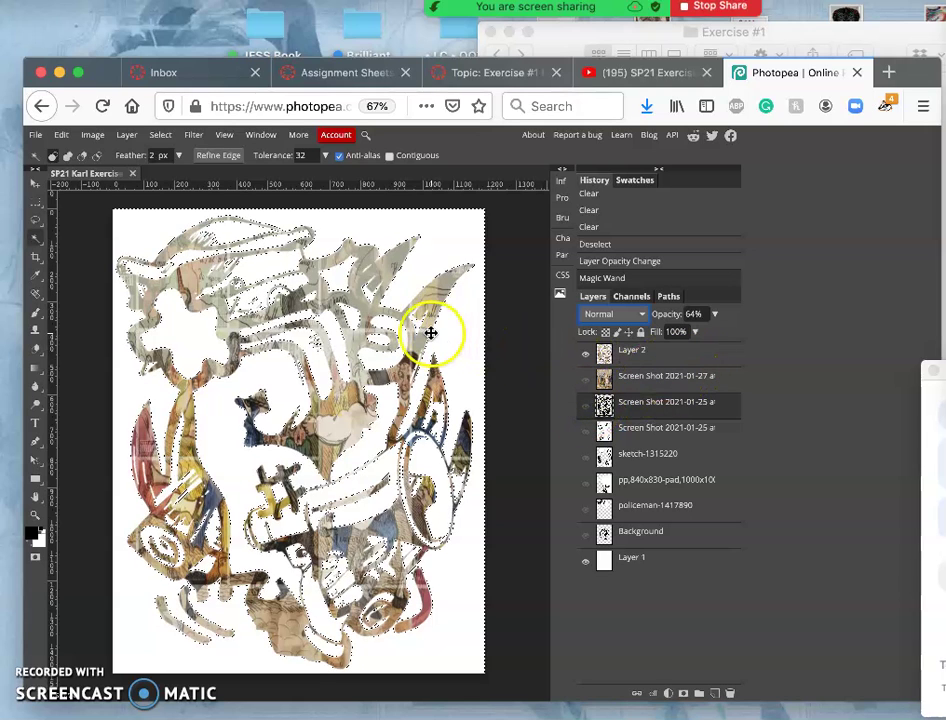
key(super+d)
click(337, 548)
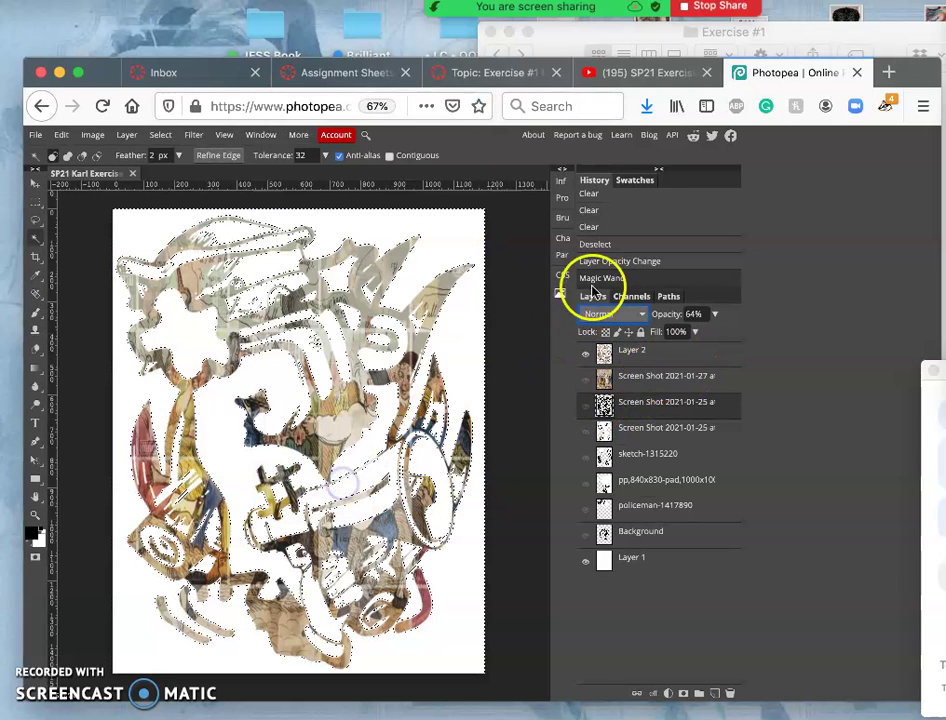
- Deselect with a Lasso drag, keep the screenshot layer hidden, and select Layer 2
click(36, 219)
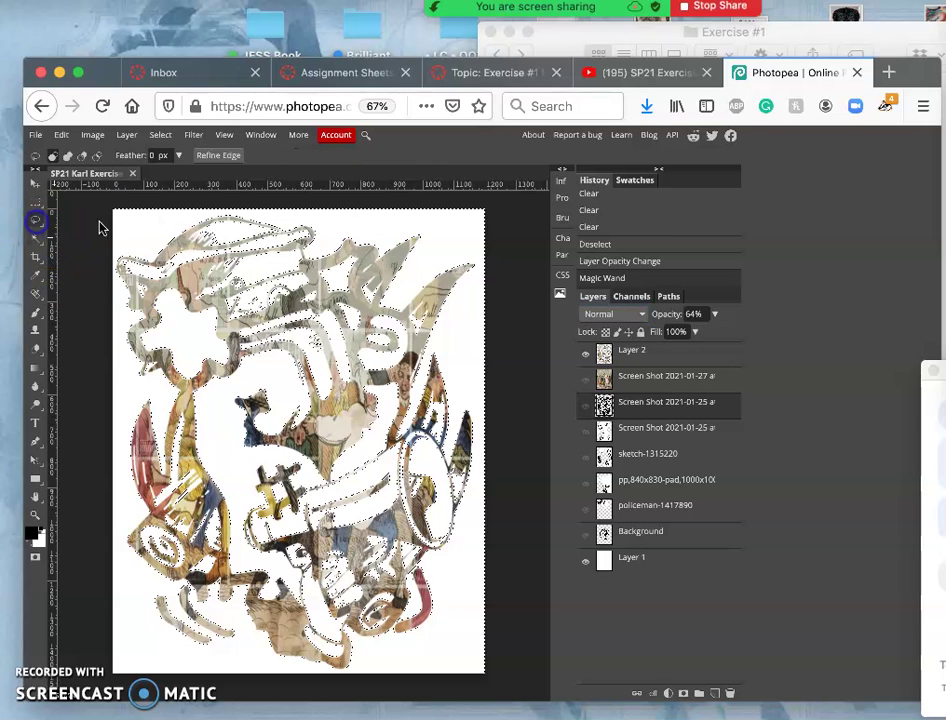
drag(131, 226, 186, 243)
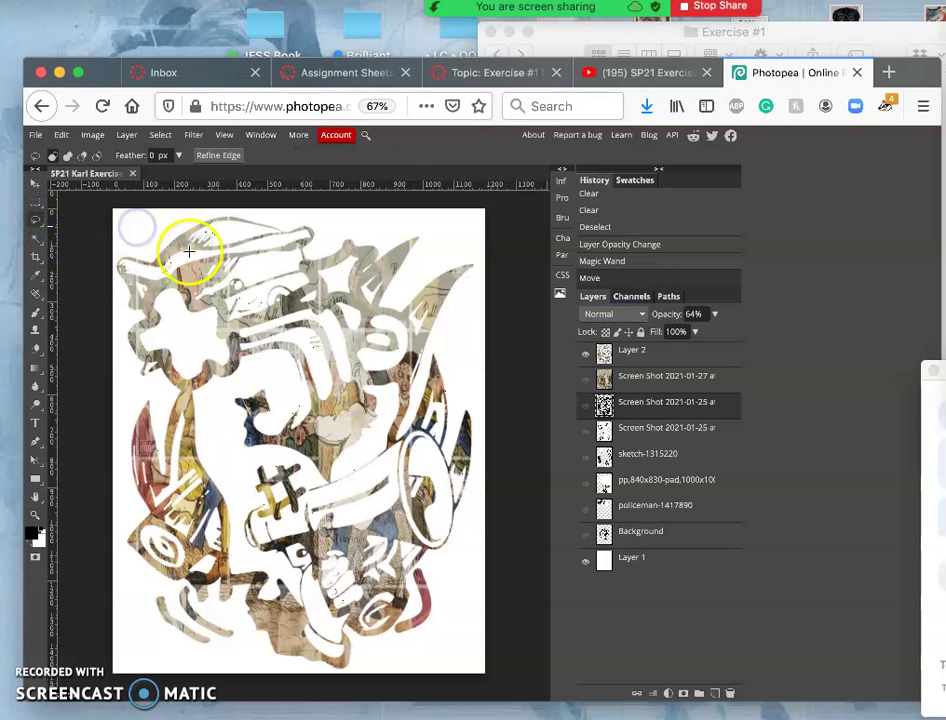
click(587, 410)
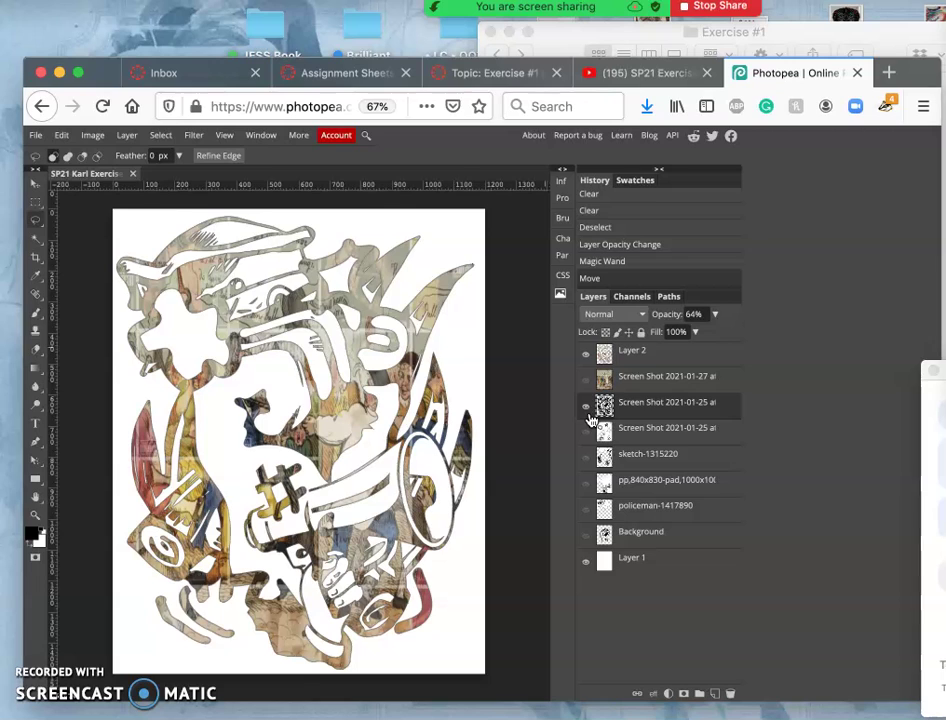
click(588, 412)
click(659, 362)
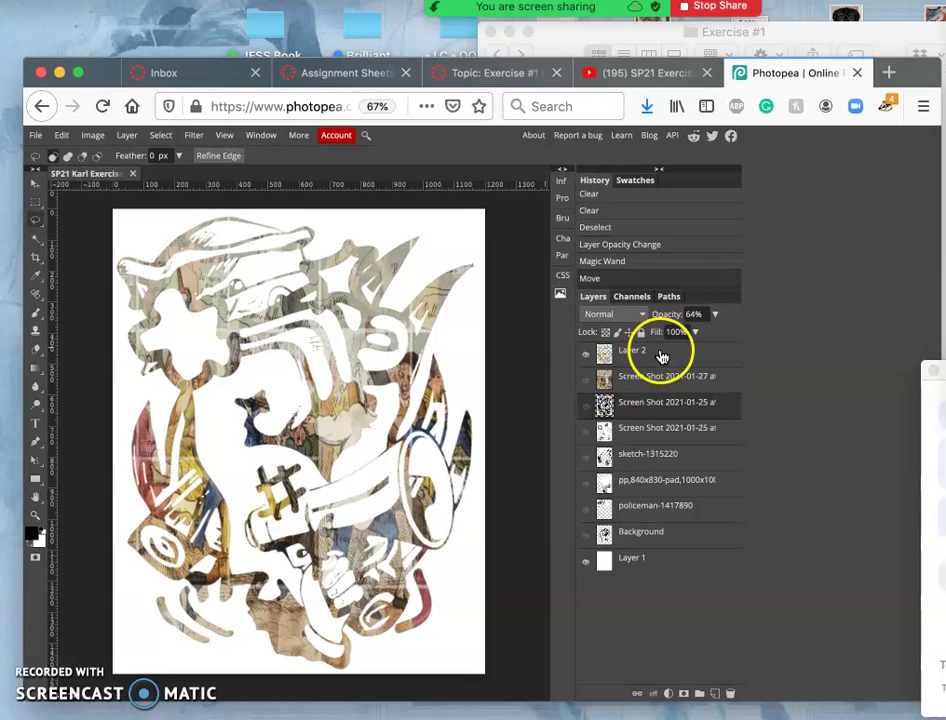
- Add a Layer 2 drop shadow: 28% opacity, 65° angle, 8 px distance, 16% spread, 13 px size
double_click(659, 352)
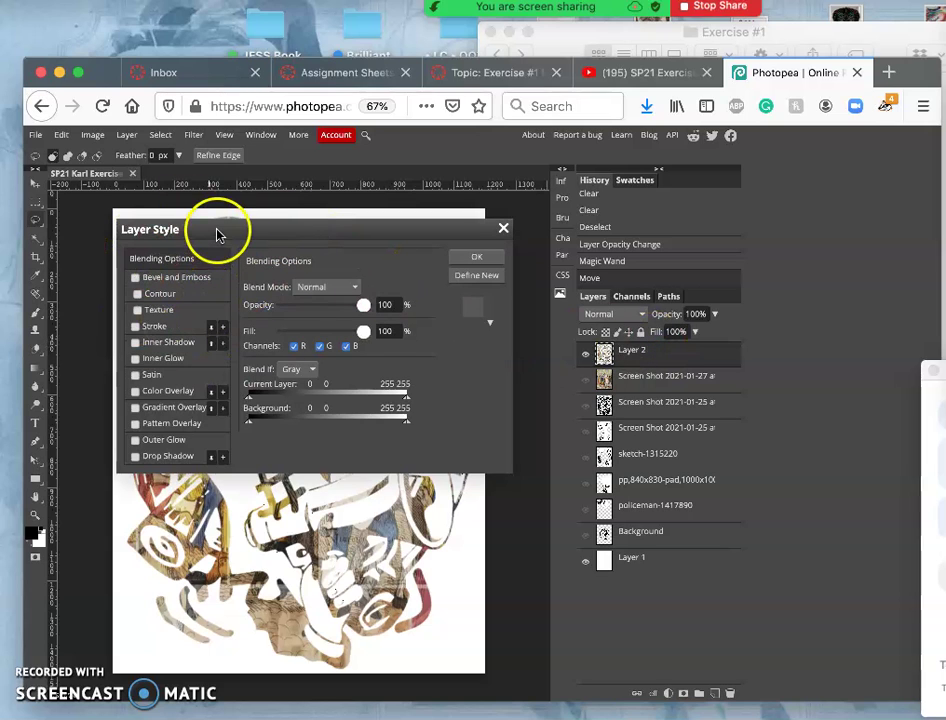
drag(217, 232, 510, 221)
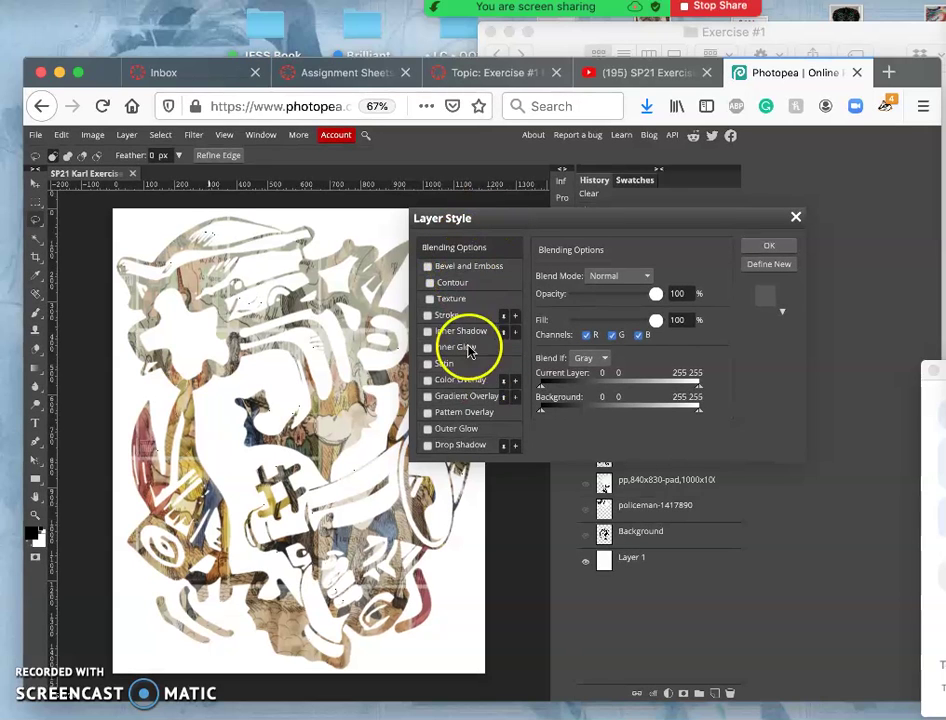
click(428, 445)
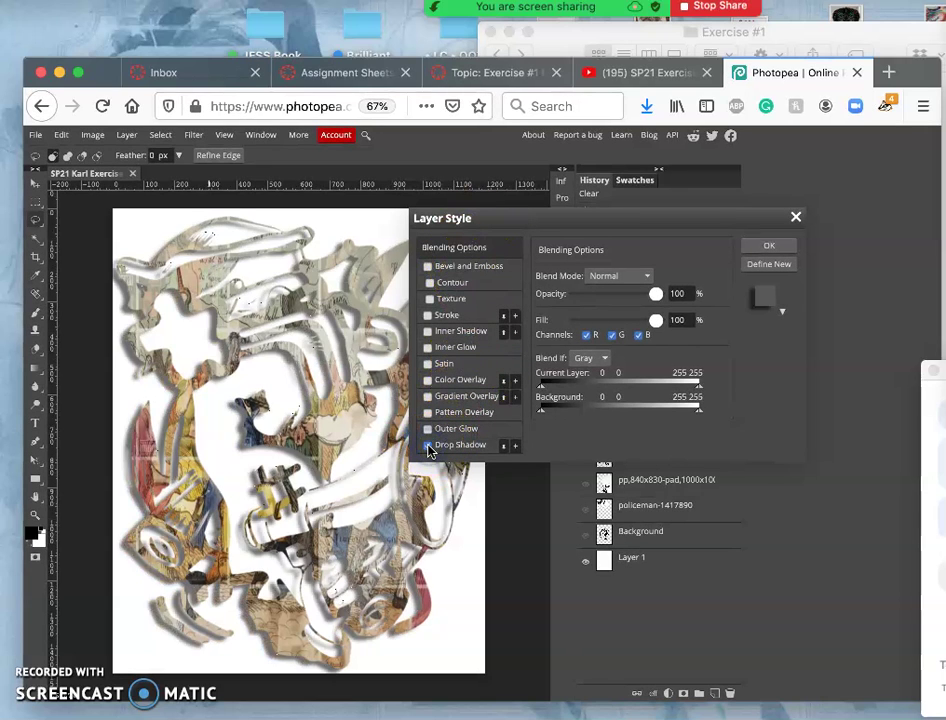
click(480, 445)
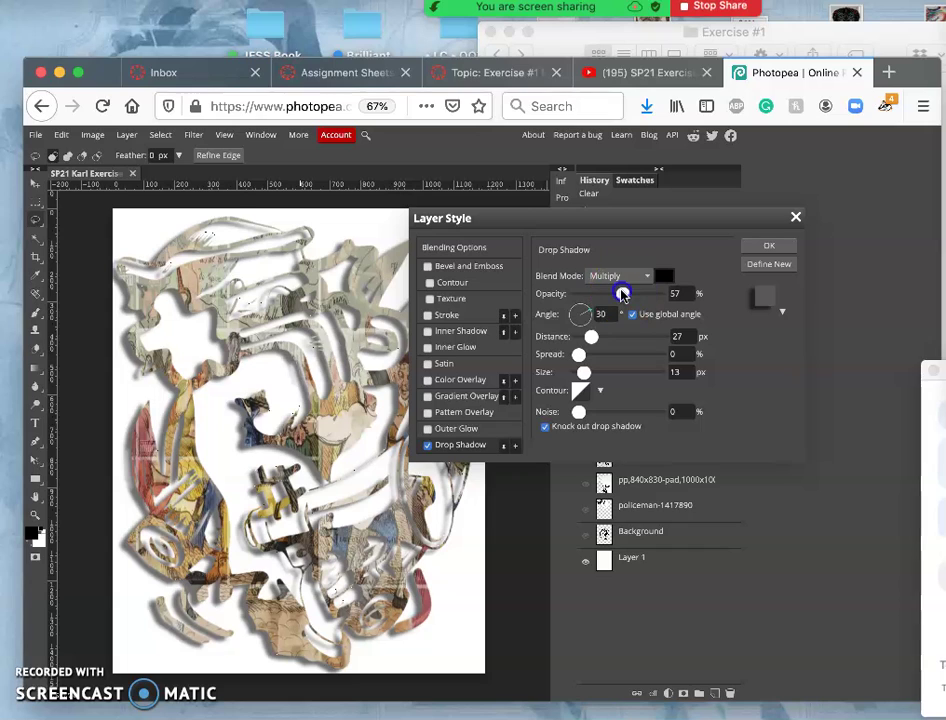
drag(609, 297, 601, 298)
drag(608, 352, 578, 377)
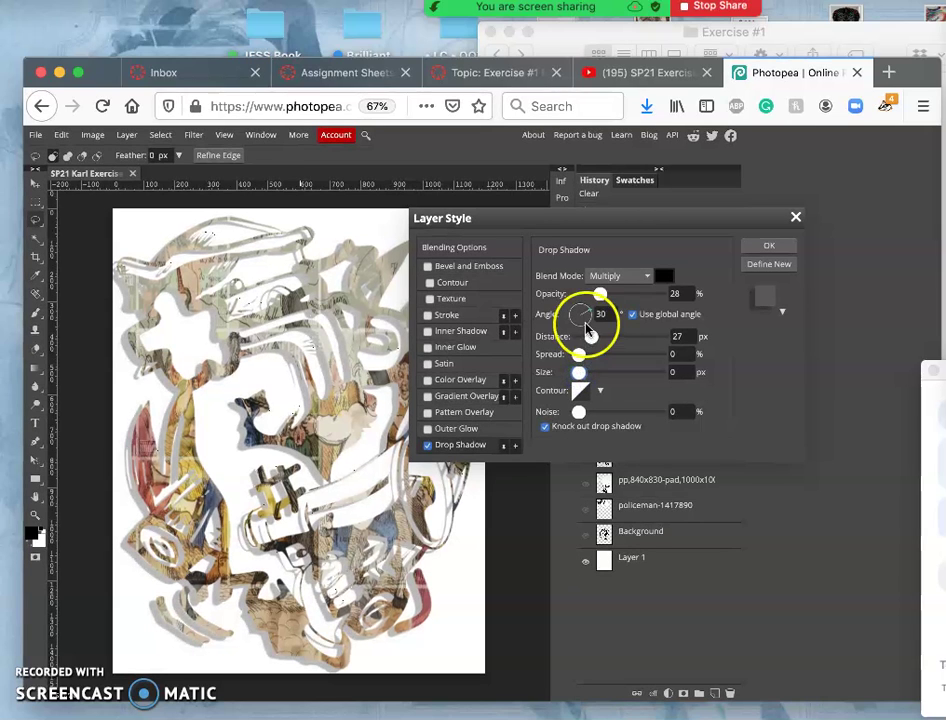
mouse_move(586, 312)
mouse_down()
mouse_move(594, 311)
mouse_move(589, 329)
mouse_up()
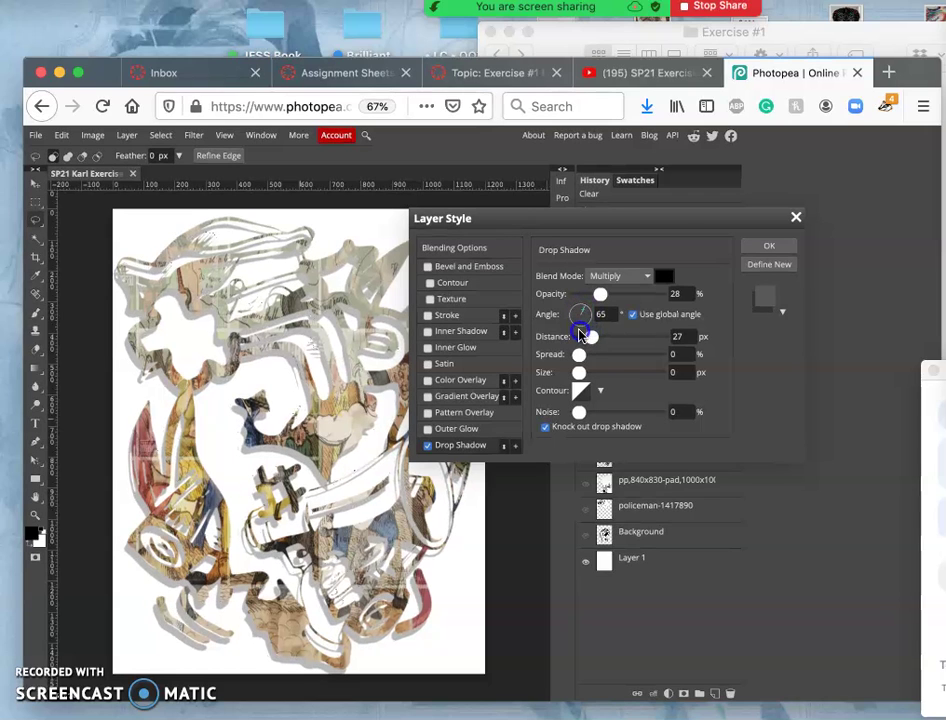
drag(578, 335, 586, 338)
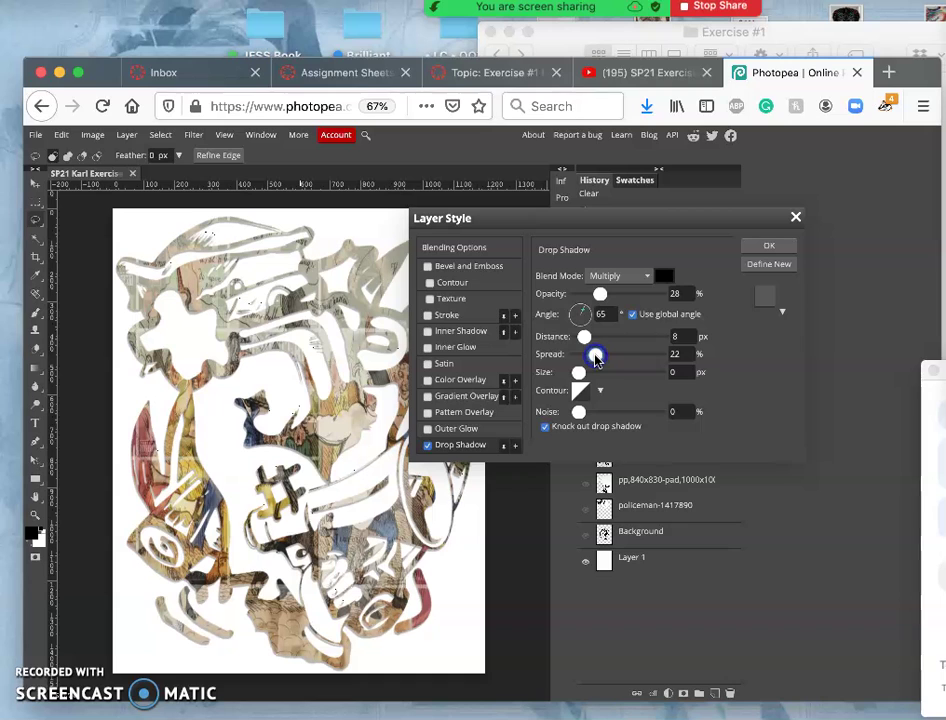
mouse_move(602, 358)
mouse_down()
mouse_move(585, 375)
mouse_move(625, 363)
mouse_move(625, 371)
mouse_move(598, 365)
mouse_move(587, 375)
mouse_move(592, 357)
mouse_up()
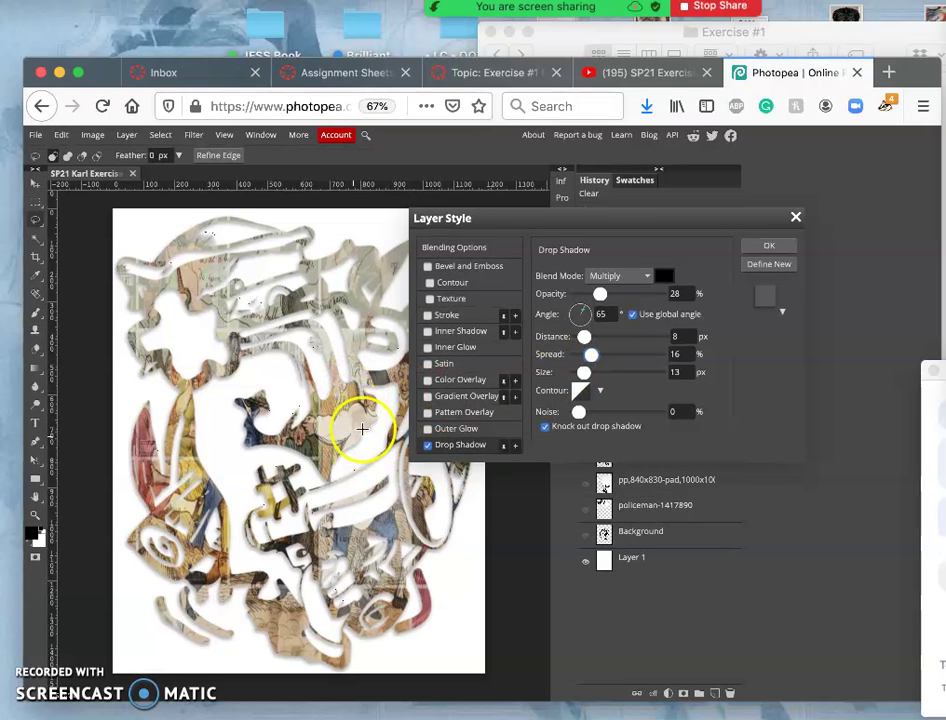
click(776, 247)
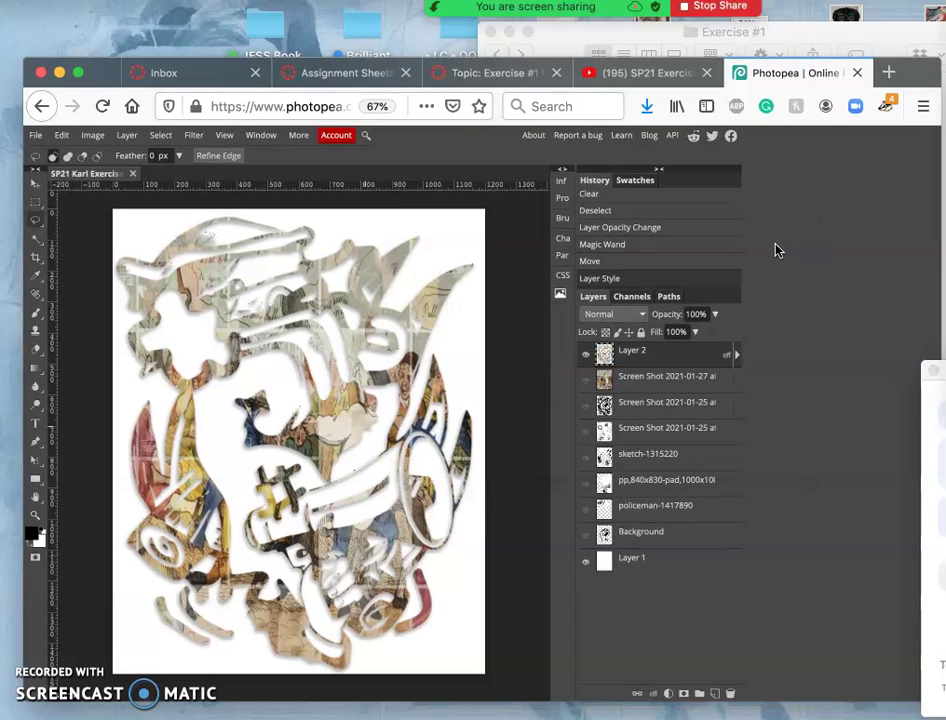
- Expand Layer 2's effects and toggle the drop shadow off and on to compare
click(736, 356)
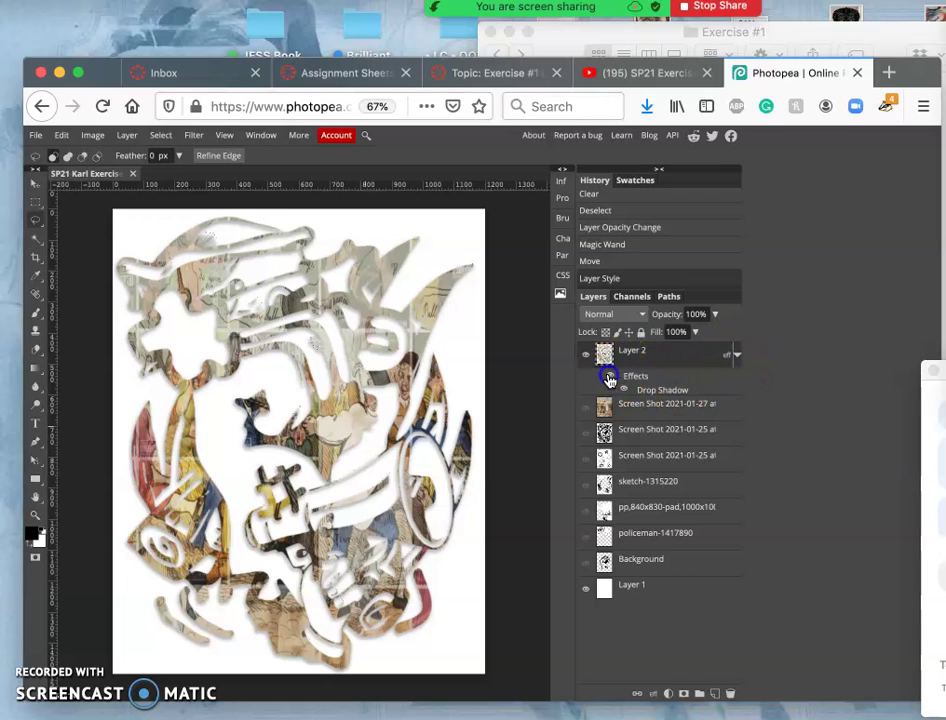
double_click(610, 380)
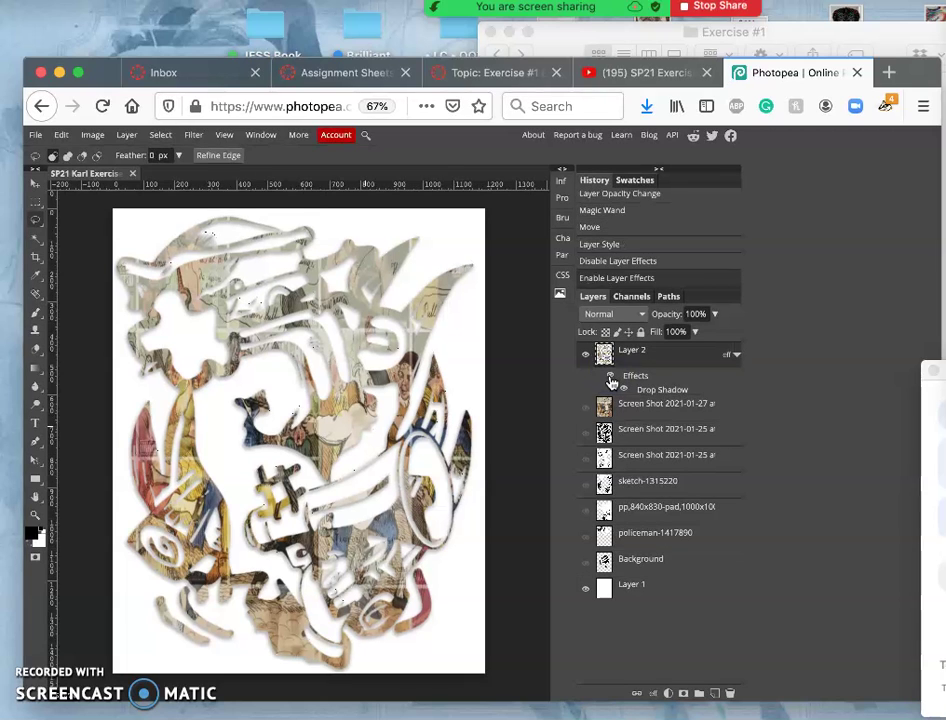
click(610, 380)
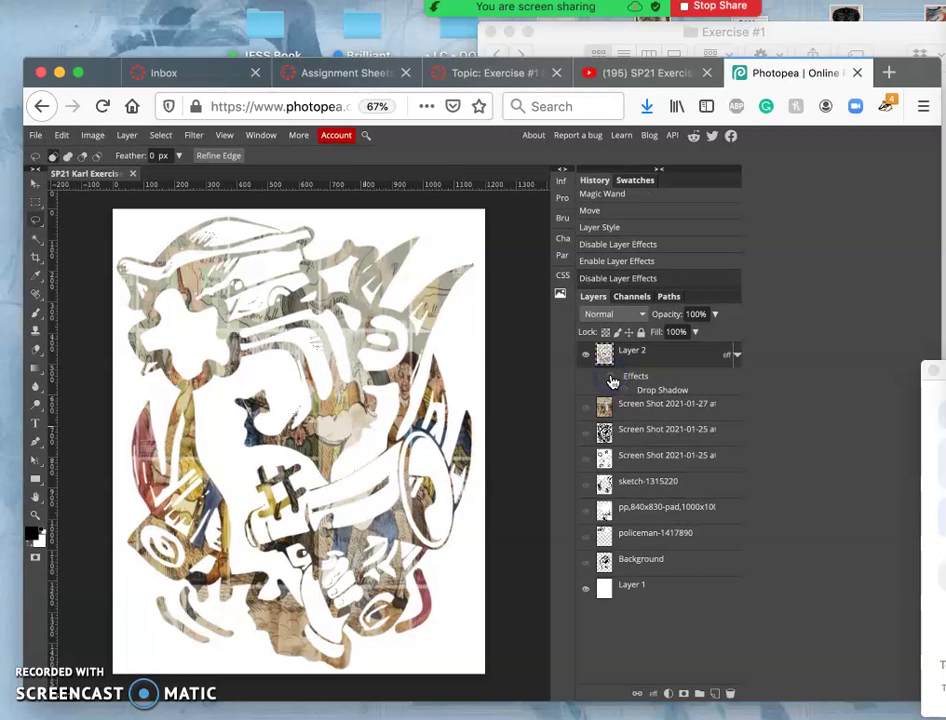
click(611, 380)
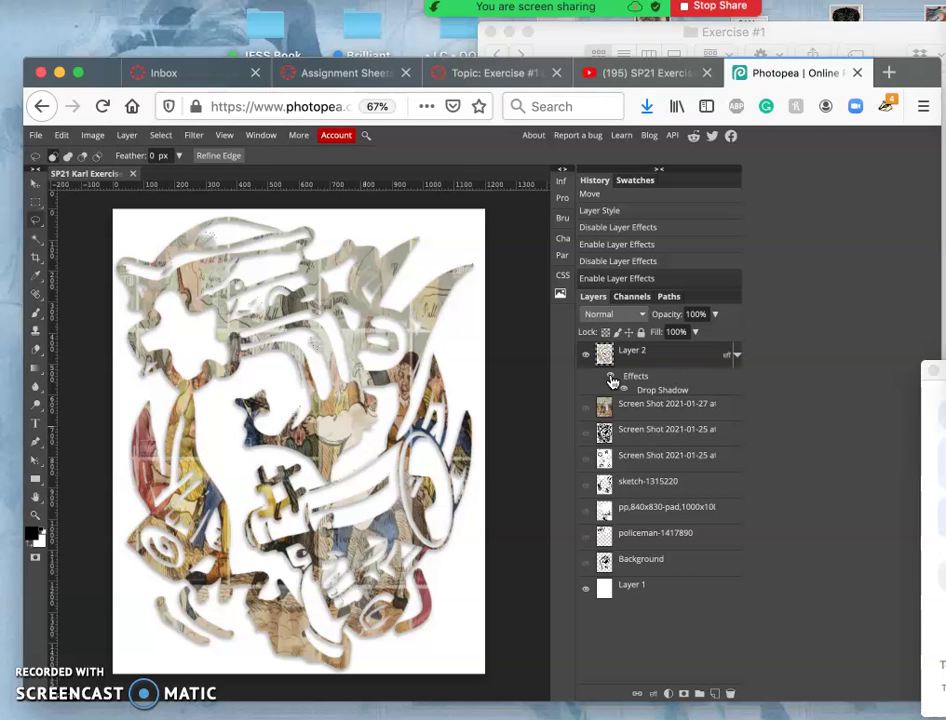
- Show the Screen Shot 2021-01-25 texture layer and lower its opacity to 31%
click(587, 435)
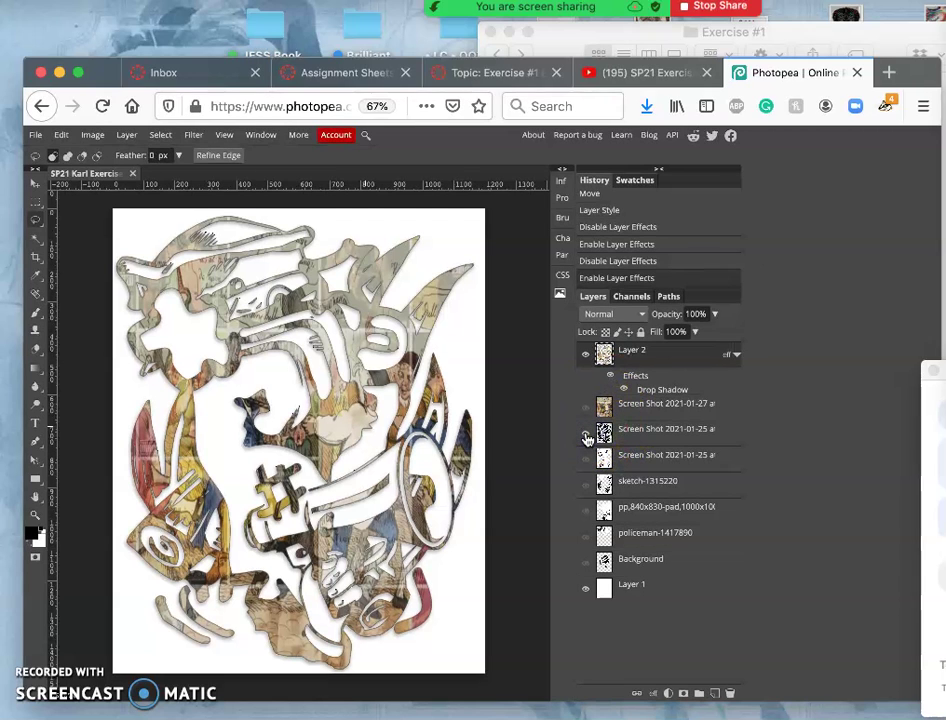
click(587, 435)
click(587, 435)
click(625, 437)
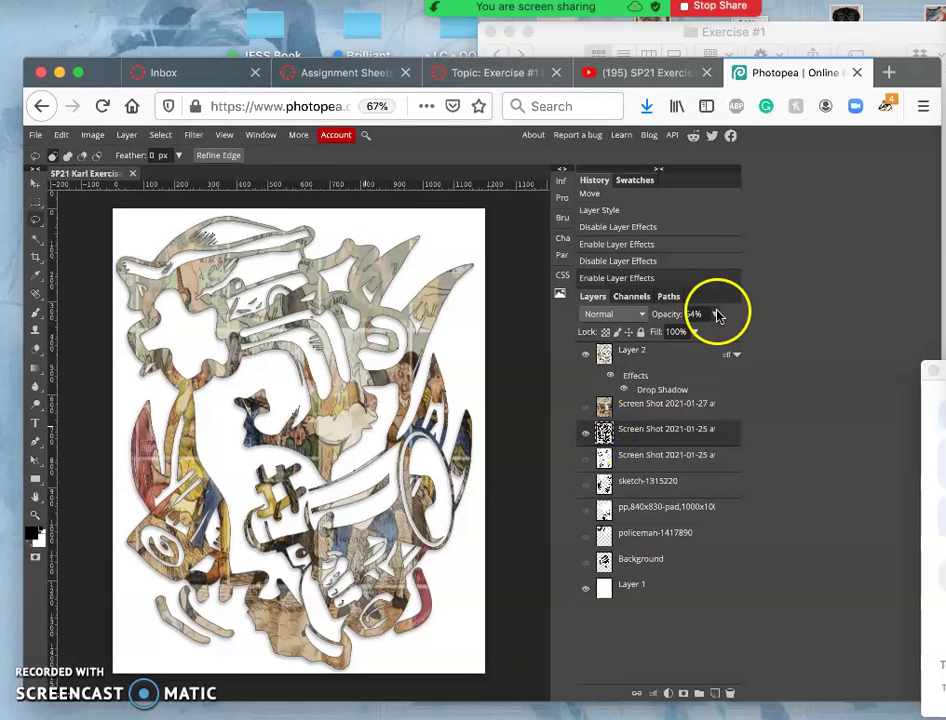
drag(675, 335, 673, 335)
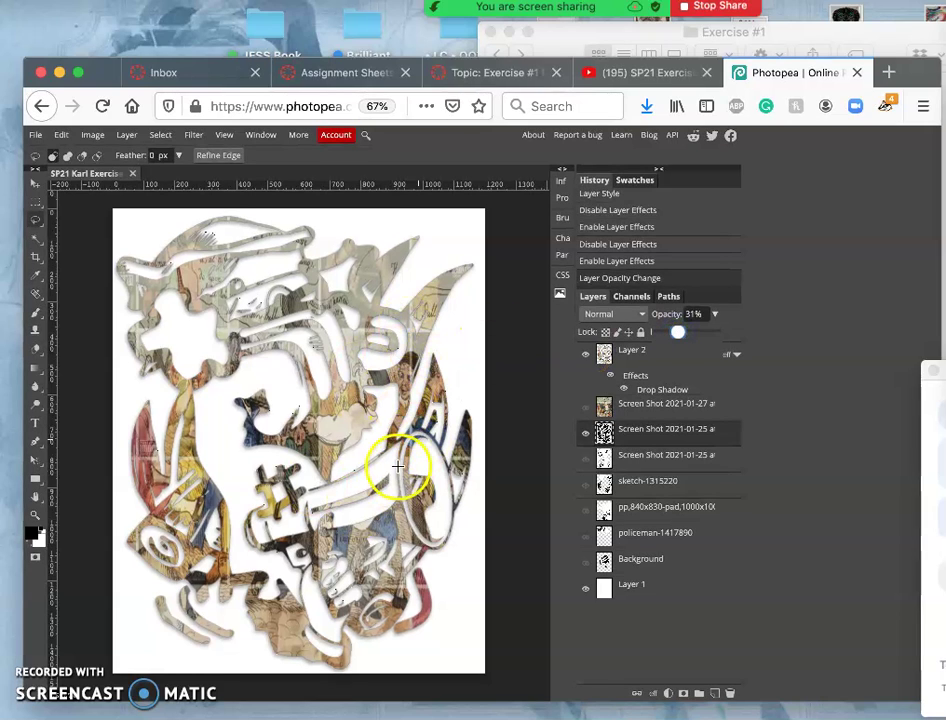
- Save the collage as a layered PSD file, confirming the download in Firefox
click(35, 136)
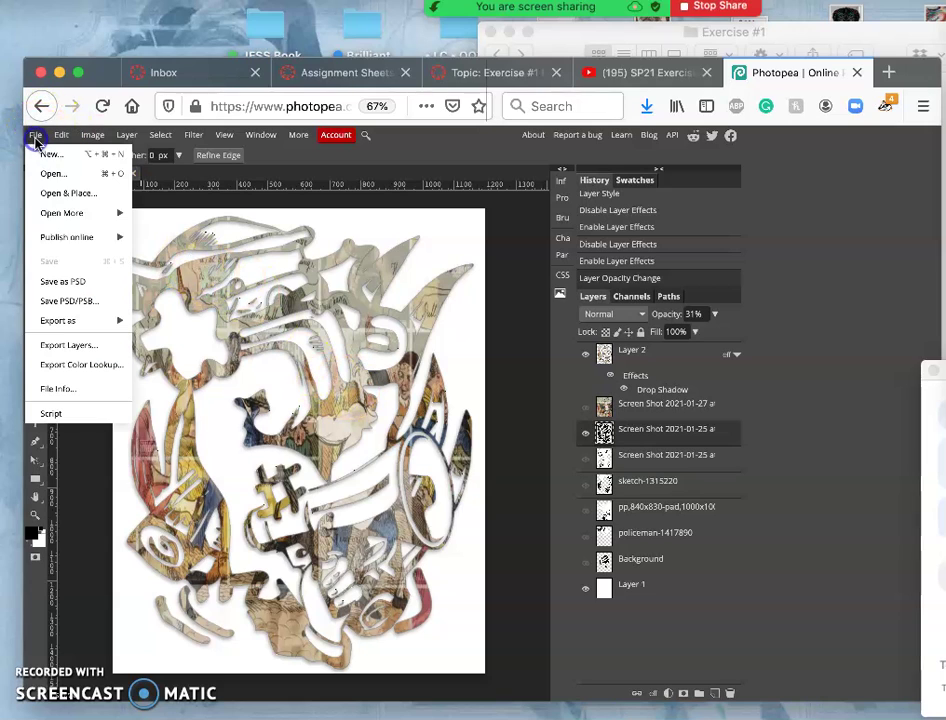
click(66, 283)
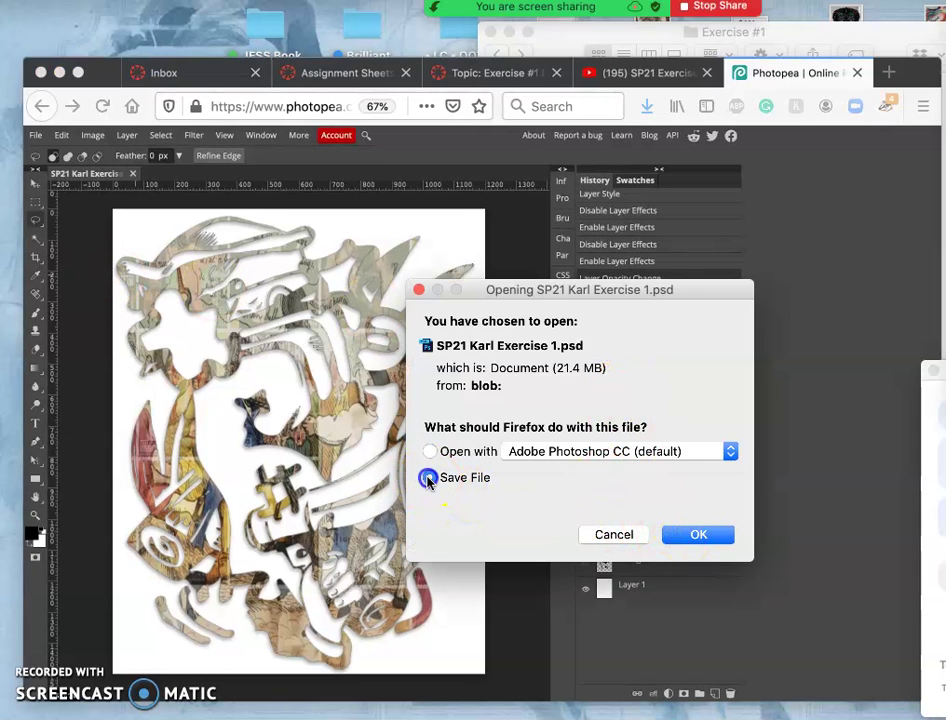
click(428, 481)
click(697, 534)
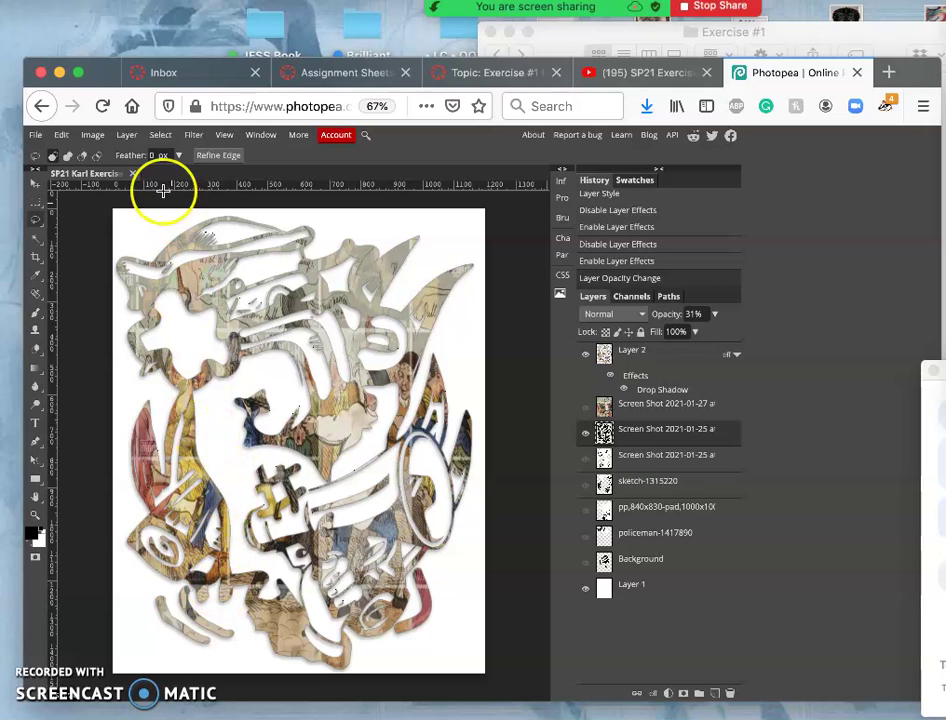
- Export the collage as a JPG file
click(35, 134)
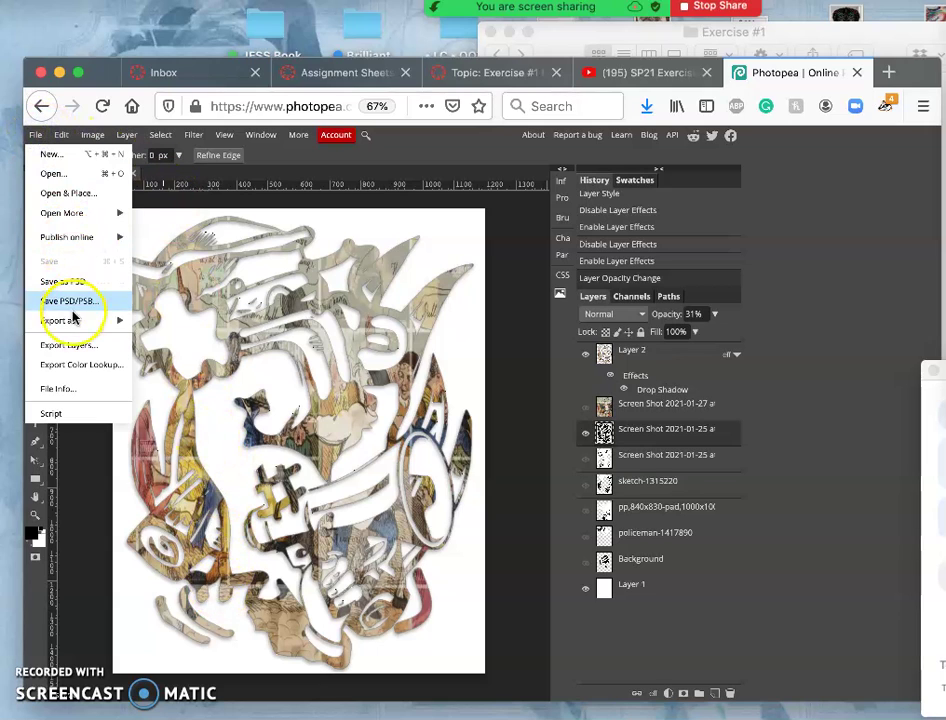
mouse_move(68, 321)
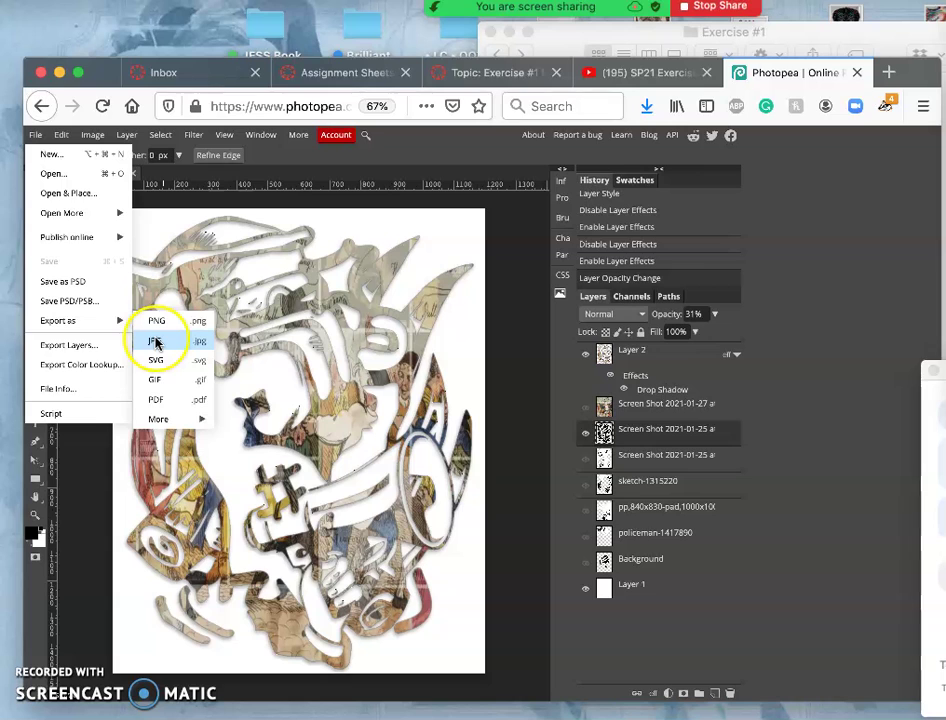
click(156, 343)
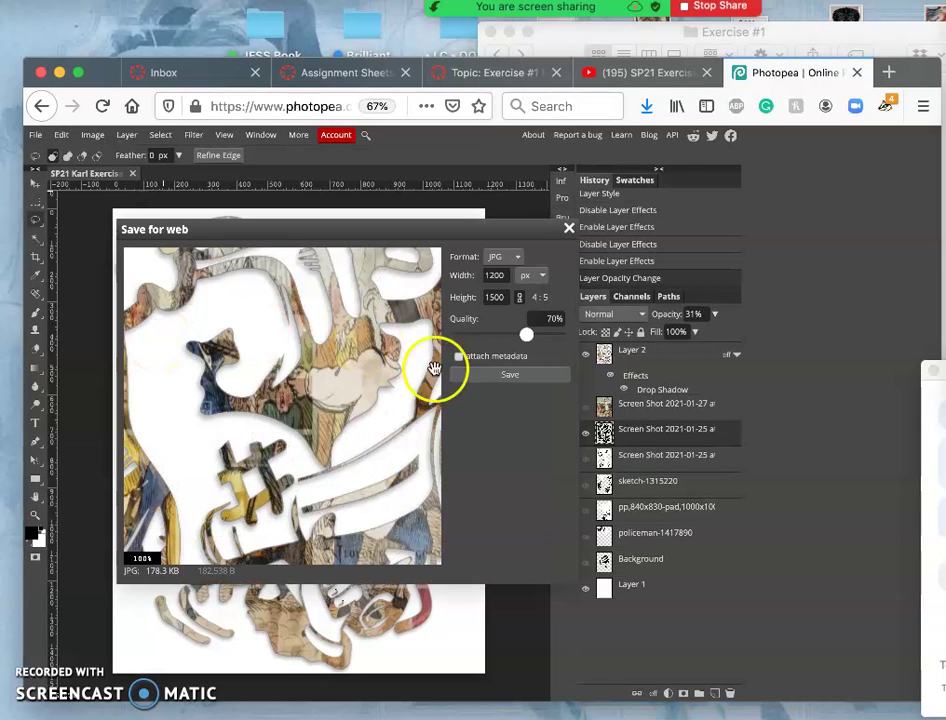
click(484, 376)
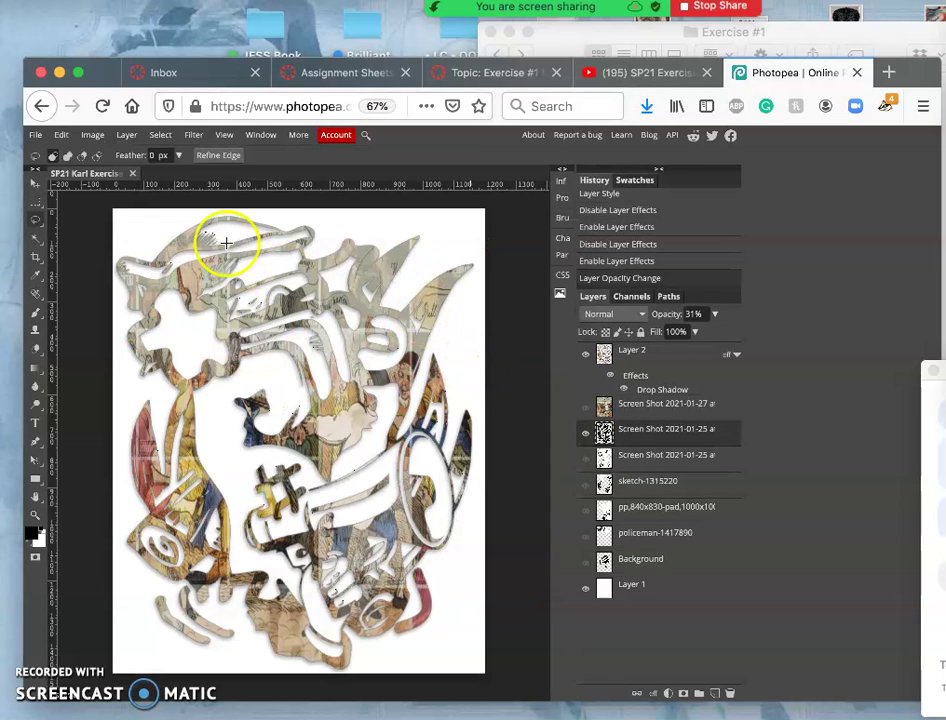
- Hide the white Layer 1 and export the collage as a transparent PNG
click(586, 589)
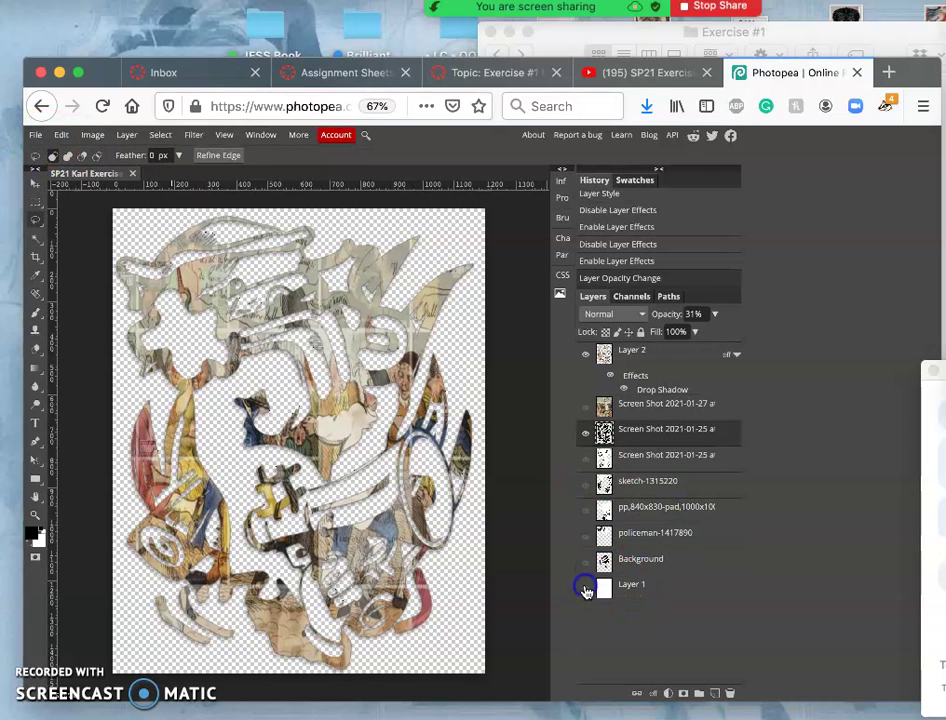
click(35, 134)
mouse_move(63, 319)
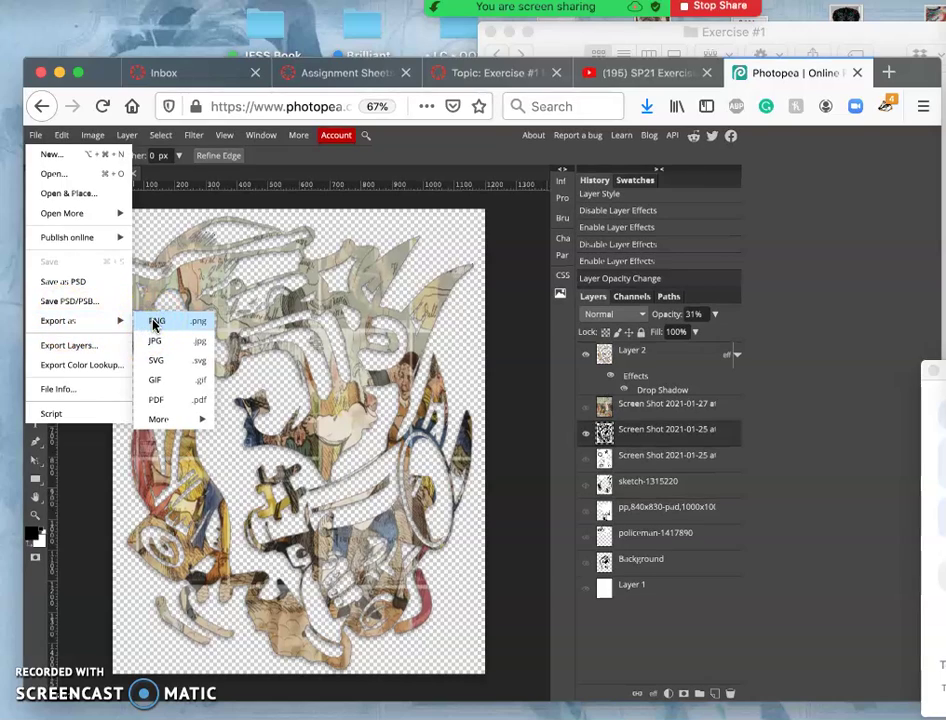
click(155, 322)
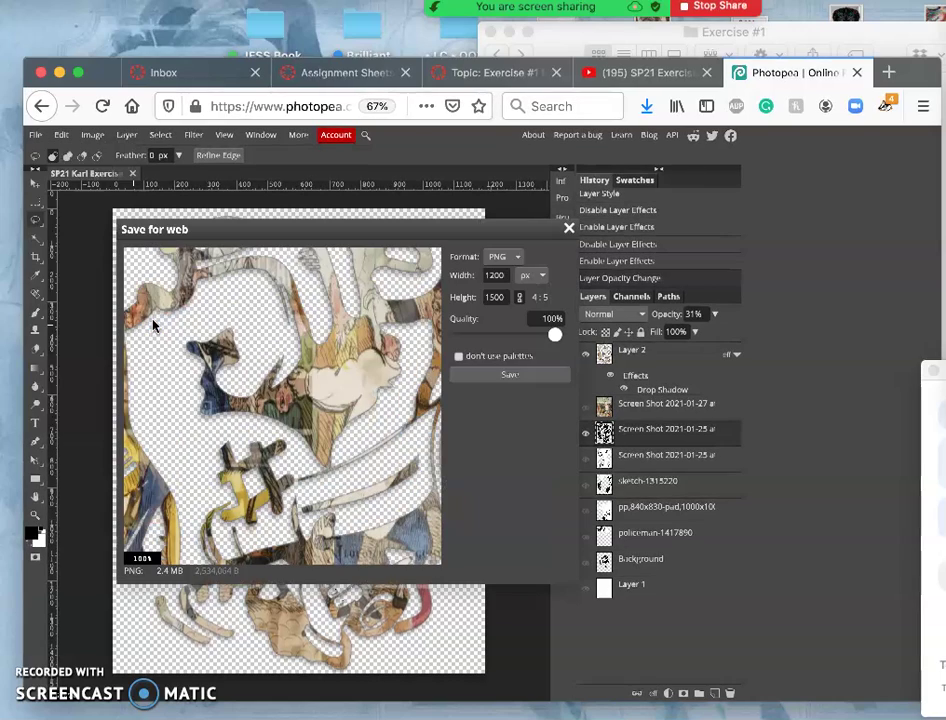
click(511, 375)
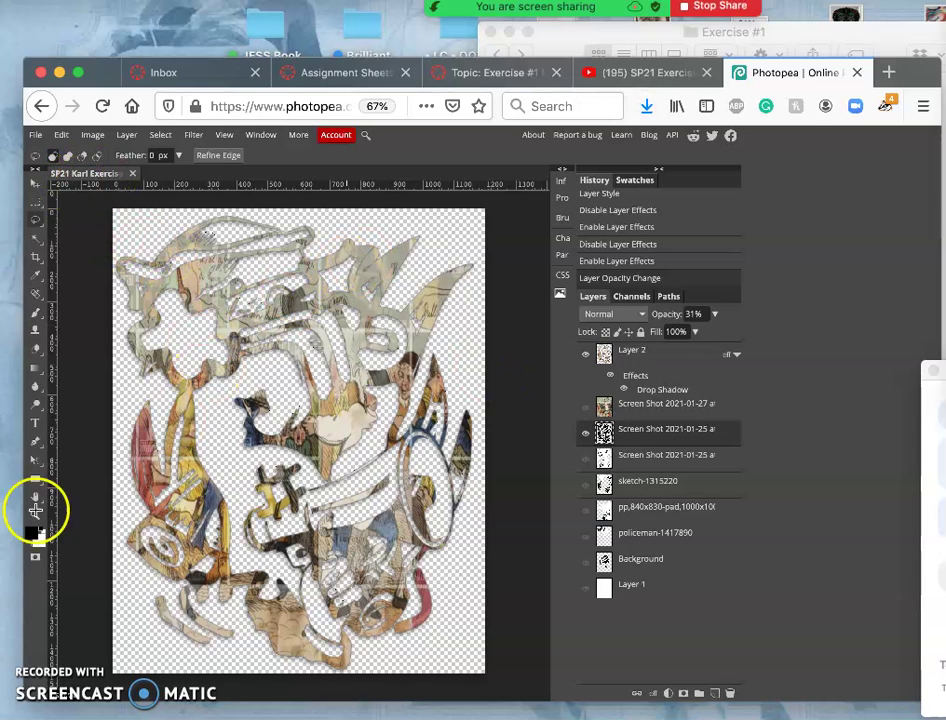
- Open the Downloads folder in its own window beside Exercise #1
click(615, 36)
mouse_move(10, 630)
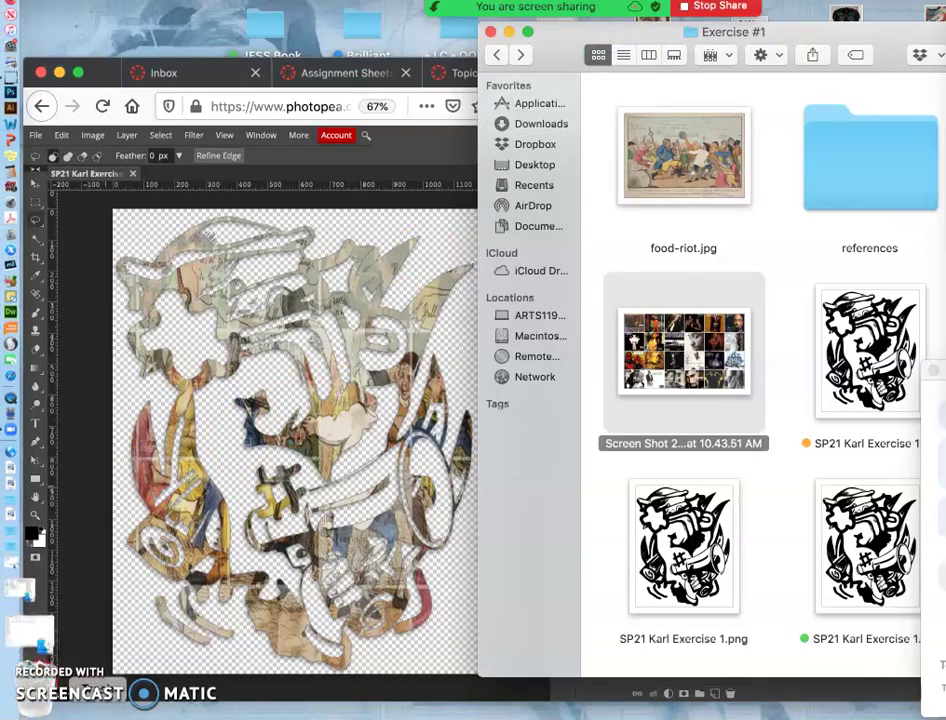
click(28, 651)
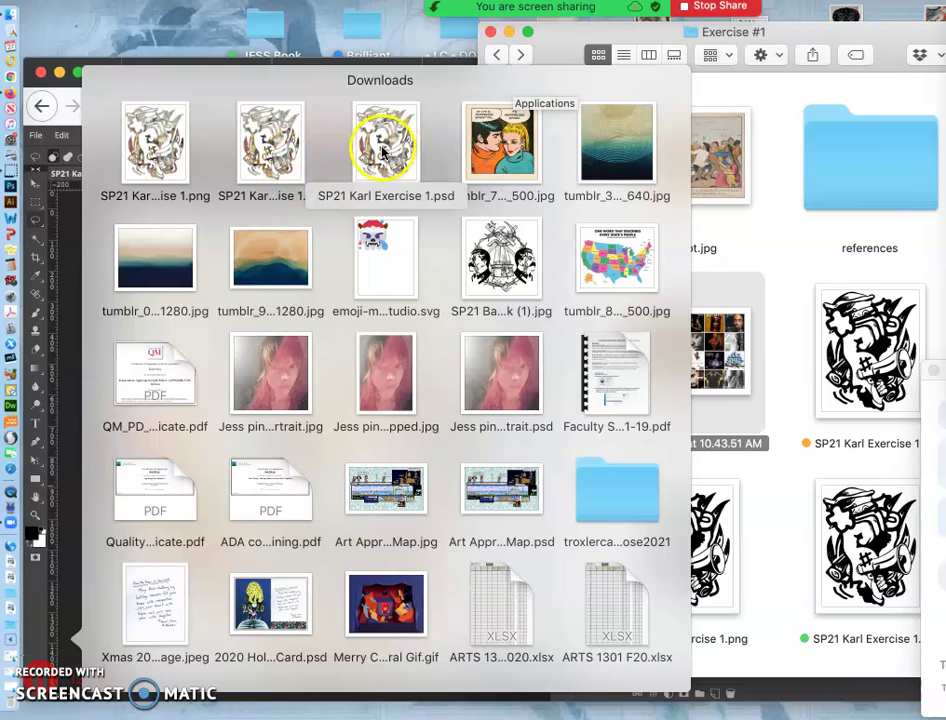
scroll(418, 440, down, 5)
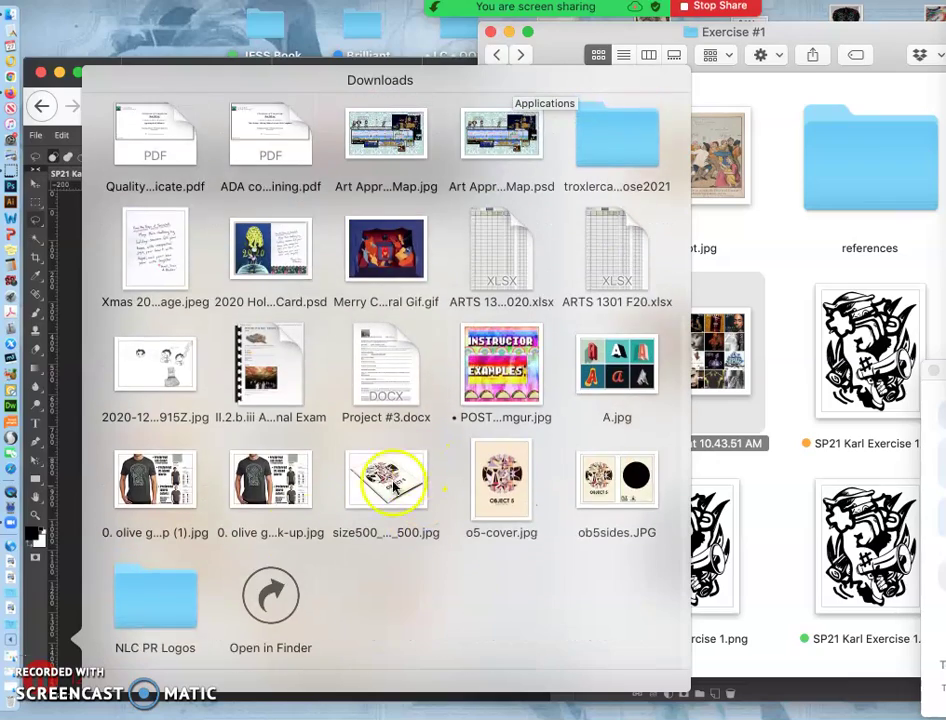
click(268, 602)
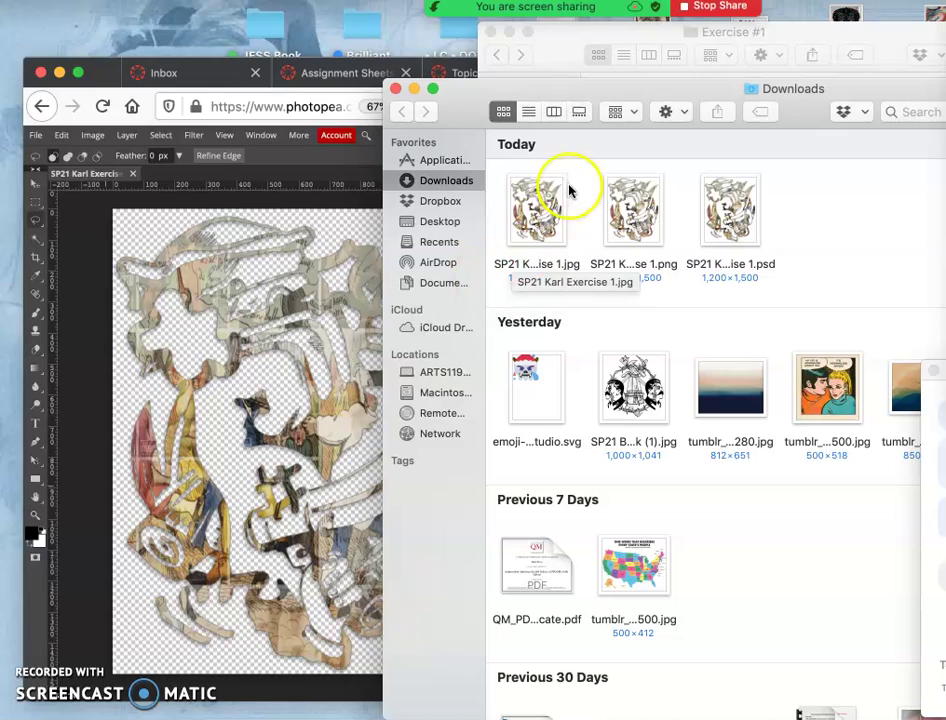
drag(592, 90, 191, 235)
- Tag the new PSD green, the JPG orange and the PNG grey
right_click(325, 381)
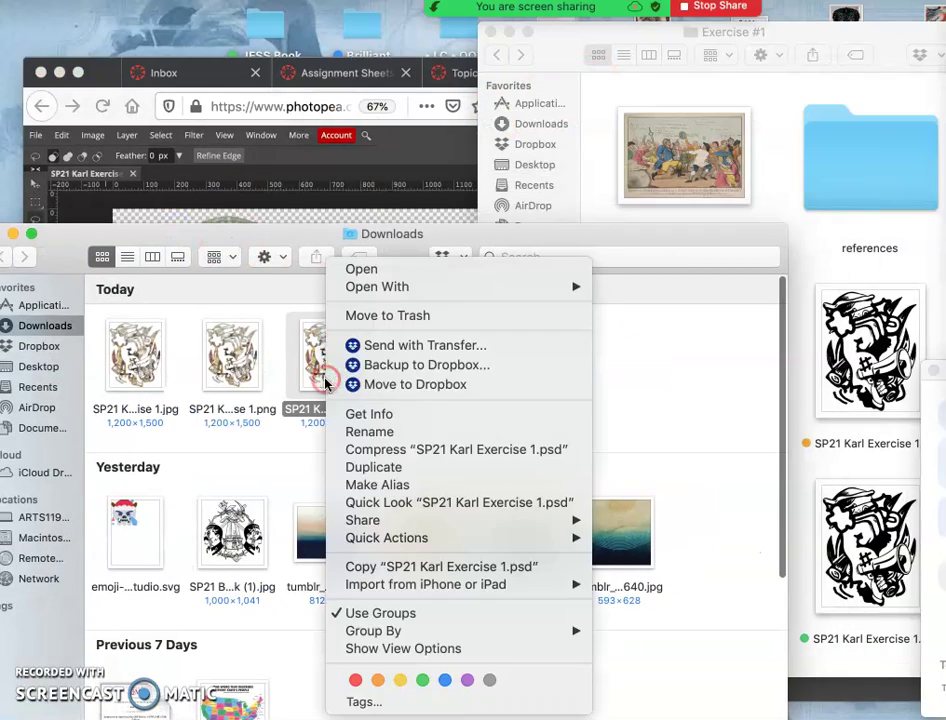
click(424, 679)
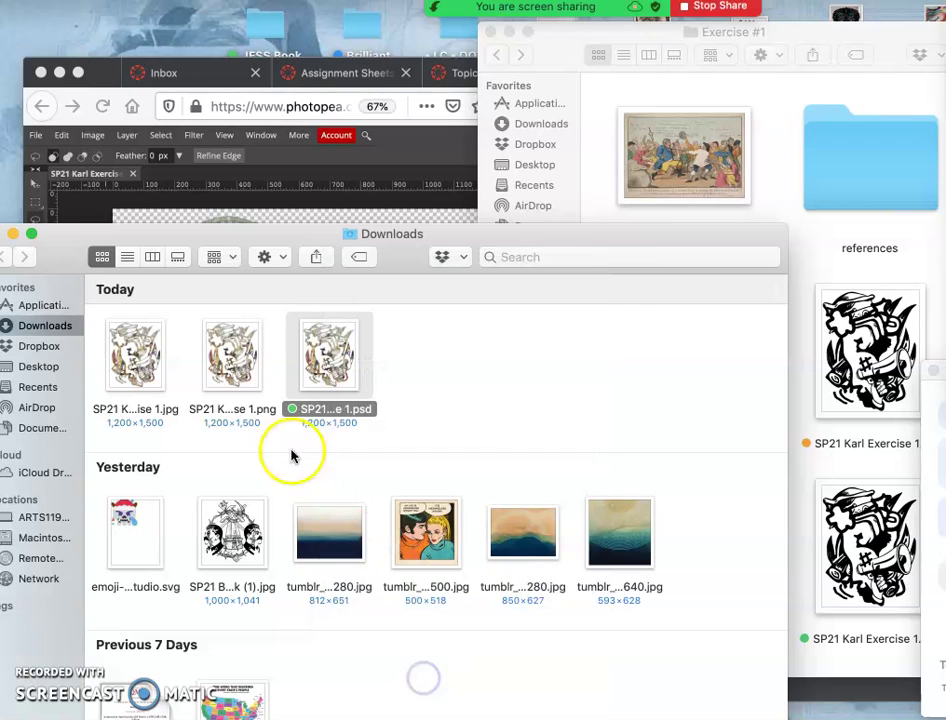
right_click(146, 370)
click(193, 682)
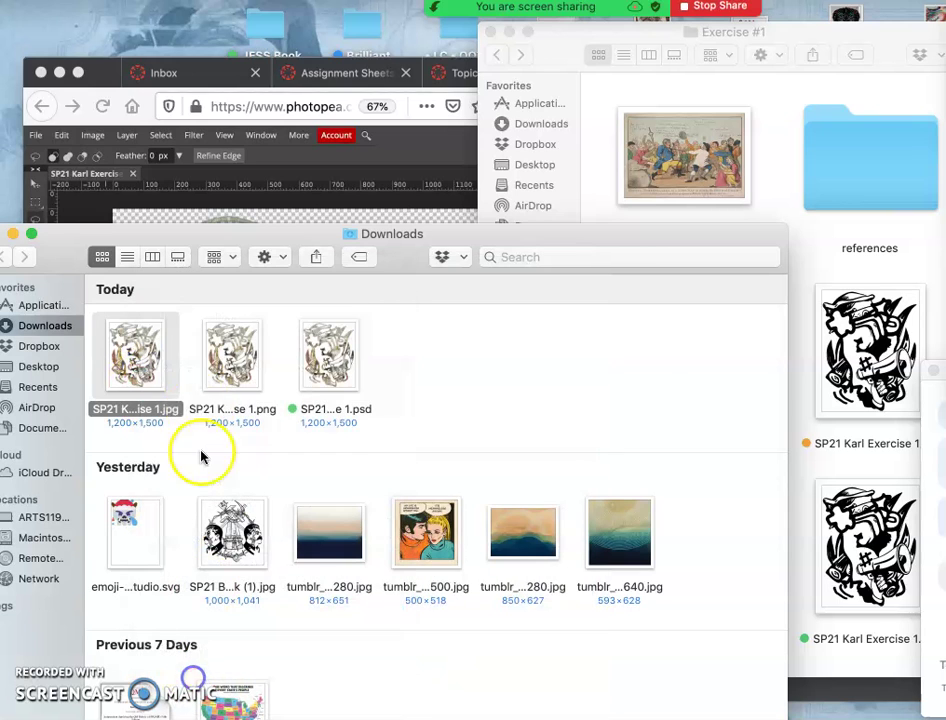
right_click(234, 350)
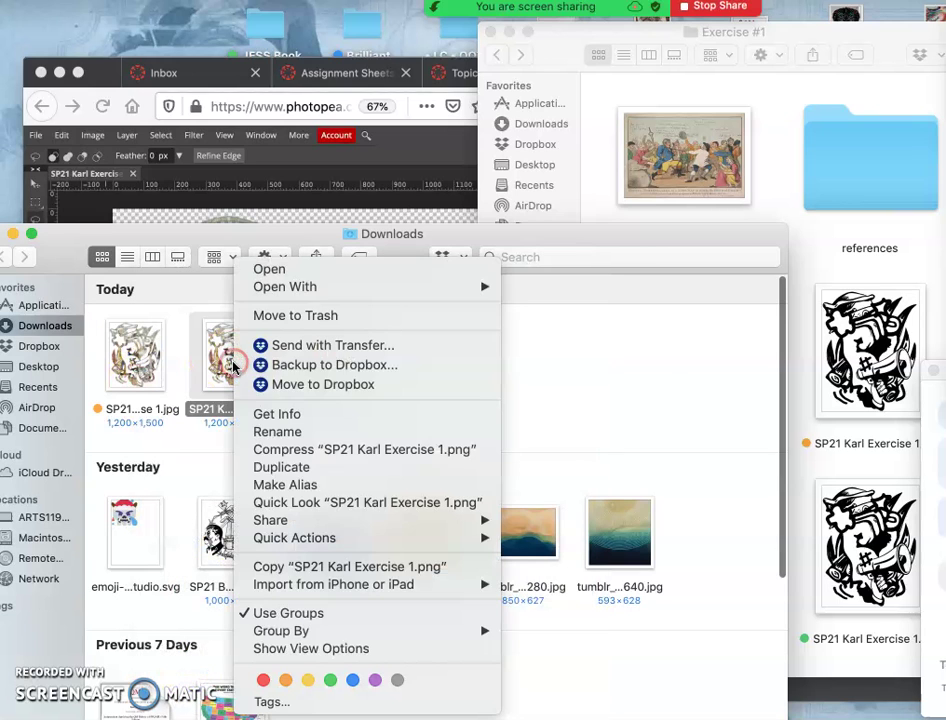
click(397, 680)
- Move the three SP21 files into Exercise #1, replacing the older PNG and PSD copies
drag(419, 372, 131, 342)
drag(318, 345, 776, 178)
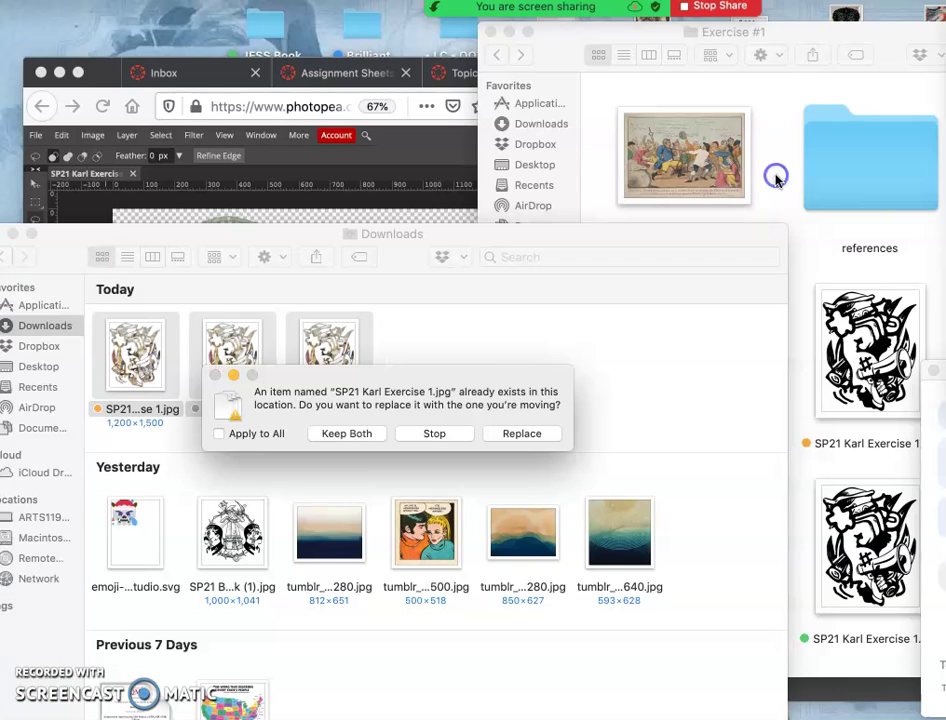
click(506, 436)
click(508, 434)
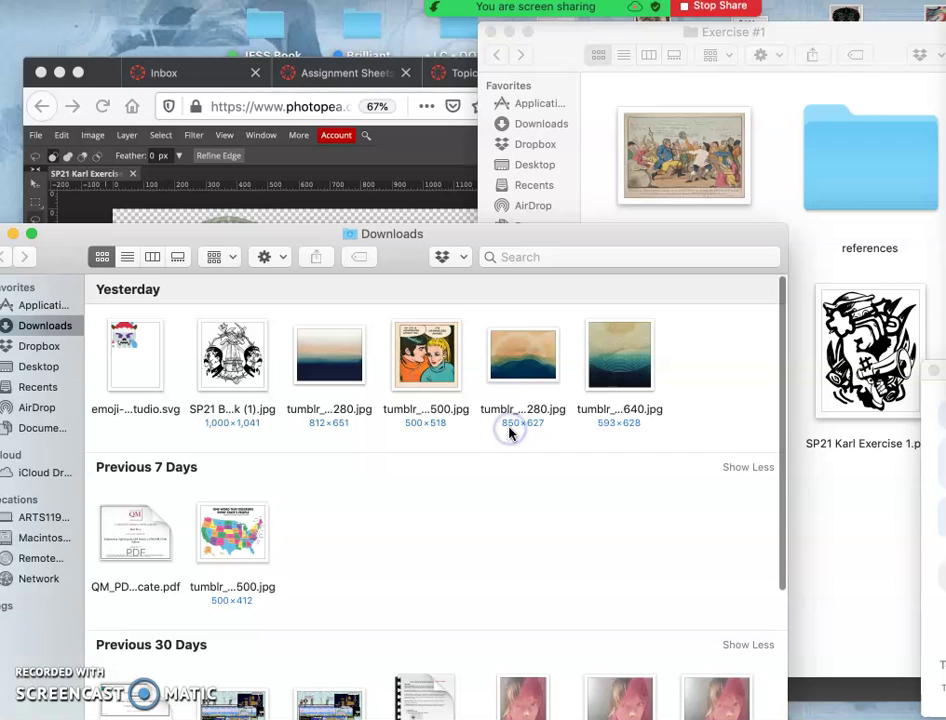
click(787, 187)
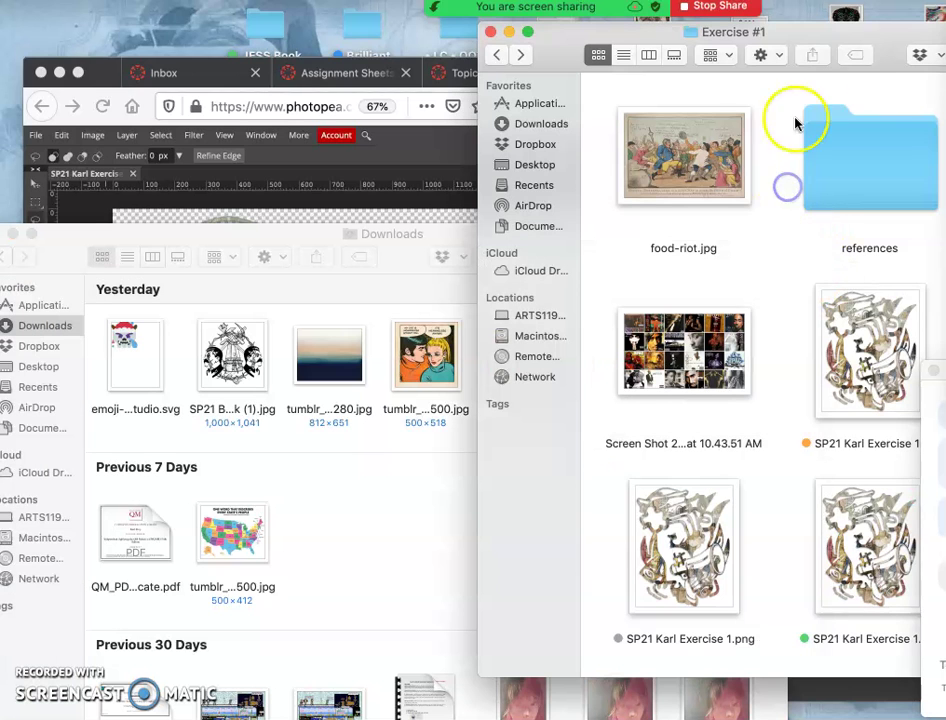
drag(808, 36, 442, 50)
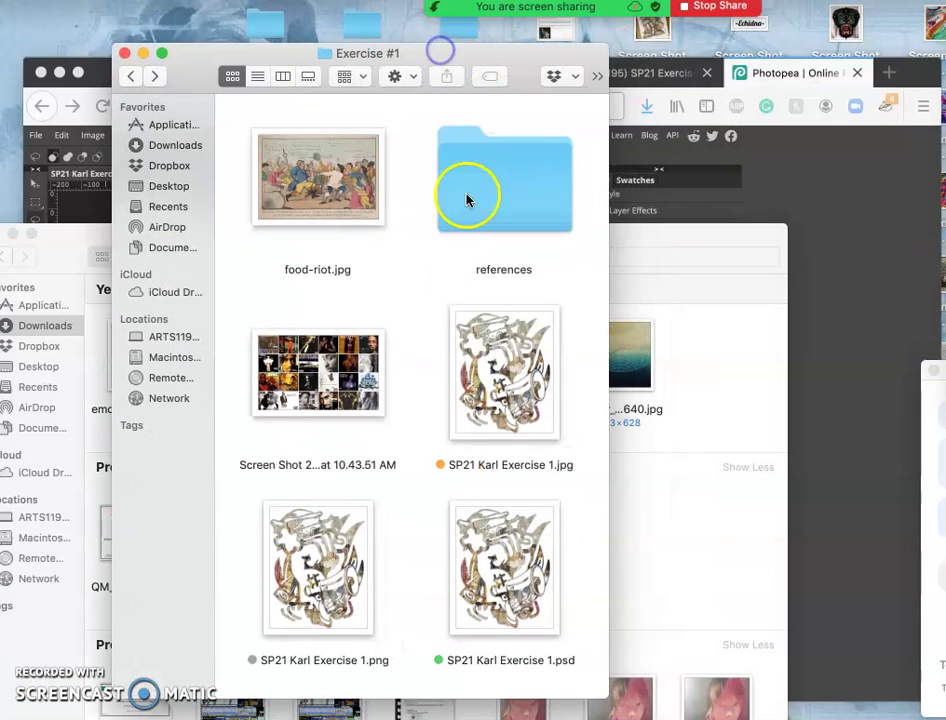
click(475, 370)
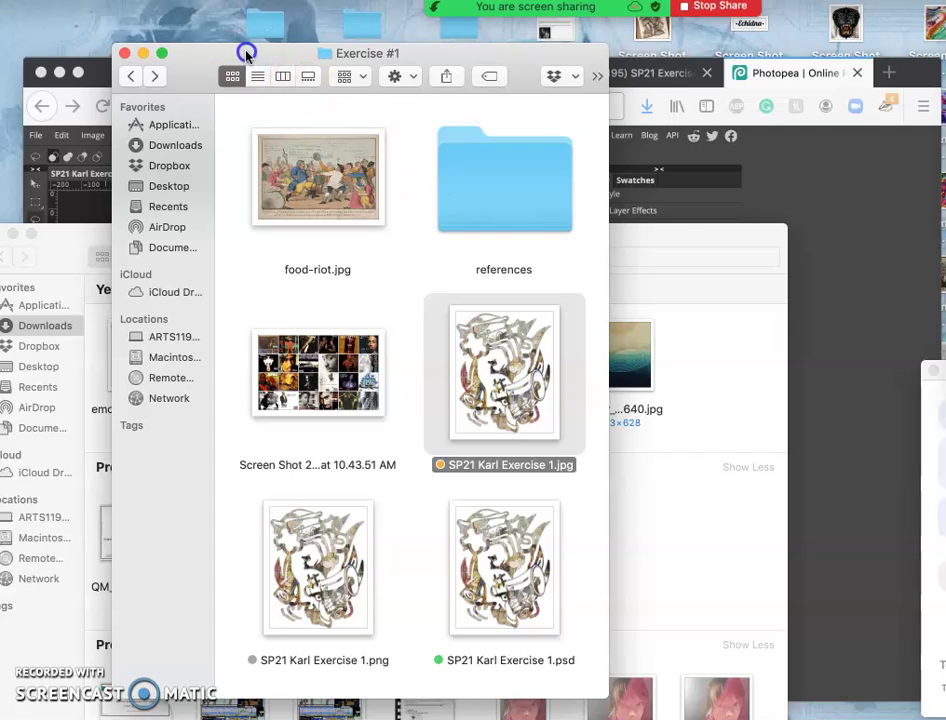
drag(246, 55, 545, 38)
- Go to the Exercise #1 discussion topic and start editing the posted reply
click(110, 72)
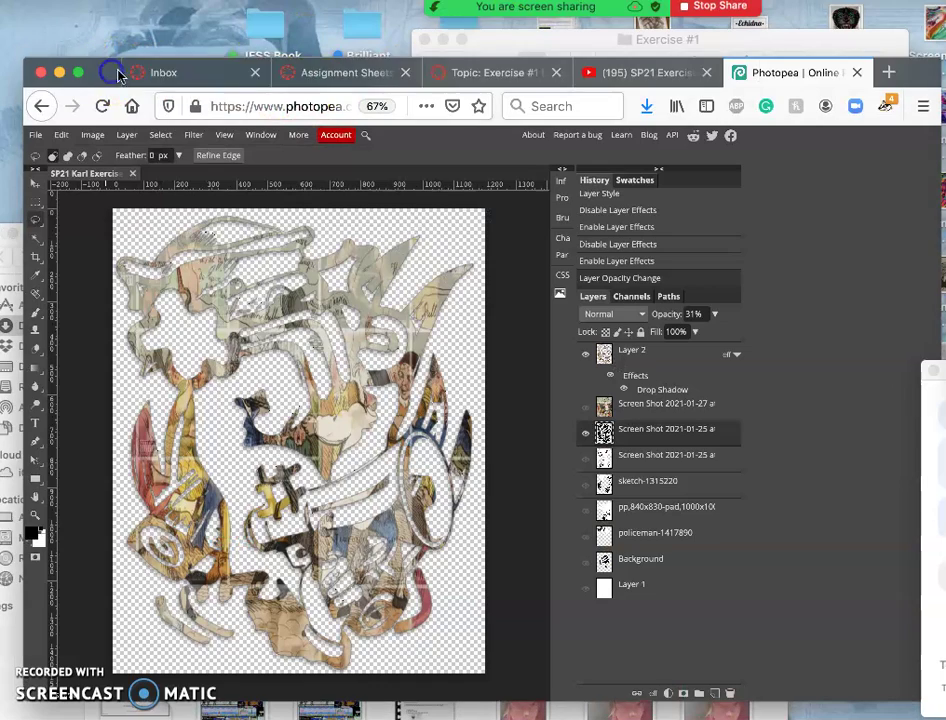
click(480, 70)
click(544, 338)
scroll(548, 352, down, 5)
scroll(548, 352, down, 5)
click(879, 372)
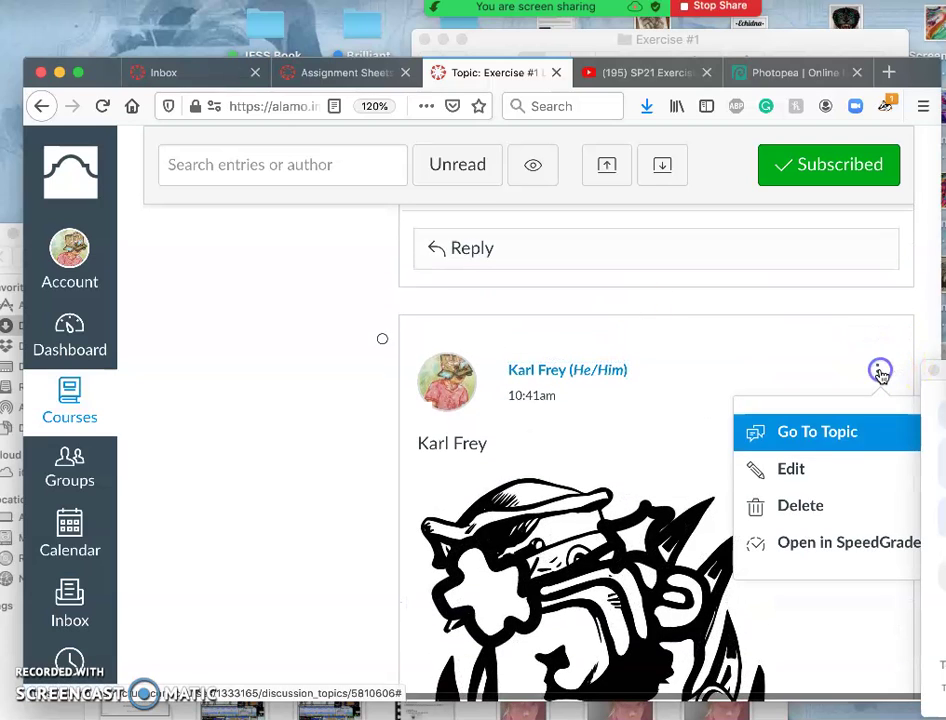
click(795, 470)
- In the reply body, reveal the extra editor tools and show the image insertion choices
scroll(617, 519, down, 5)
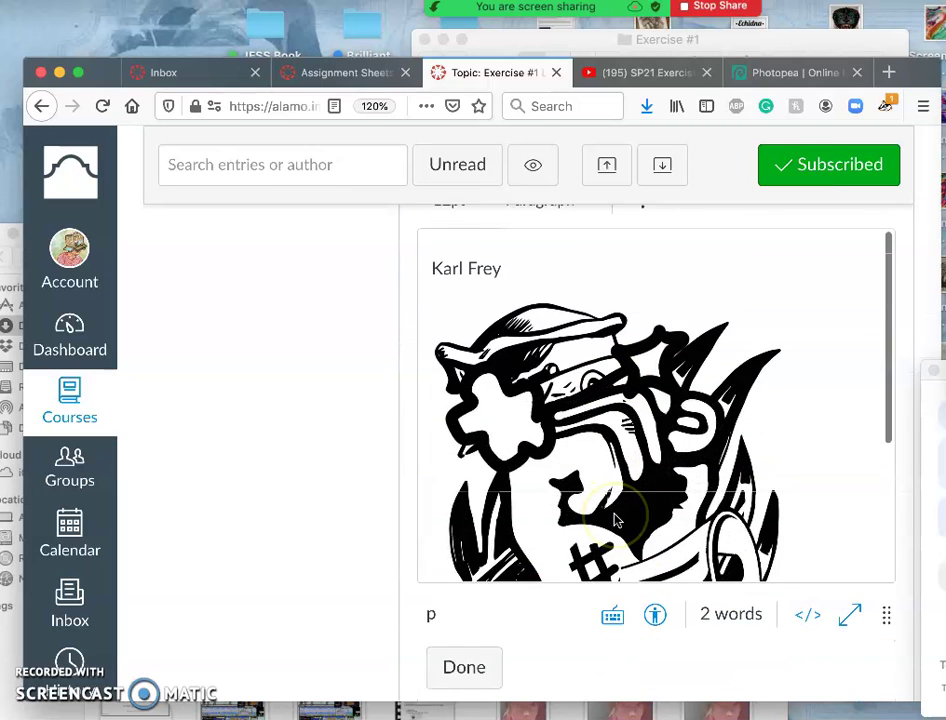
scroll(617, 519, down, 6)
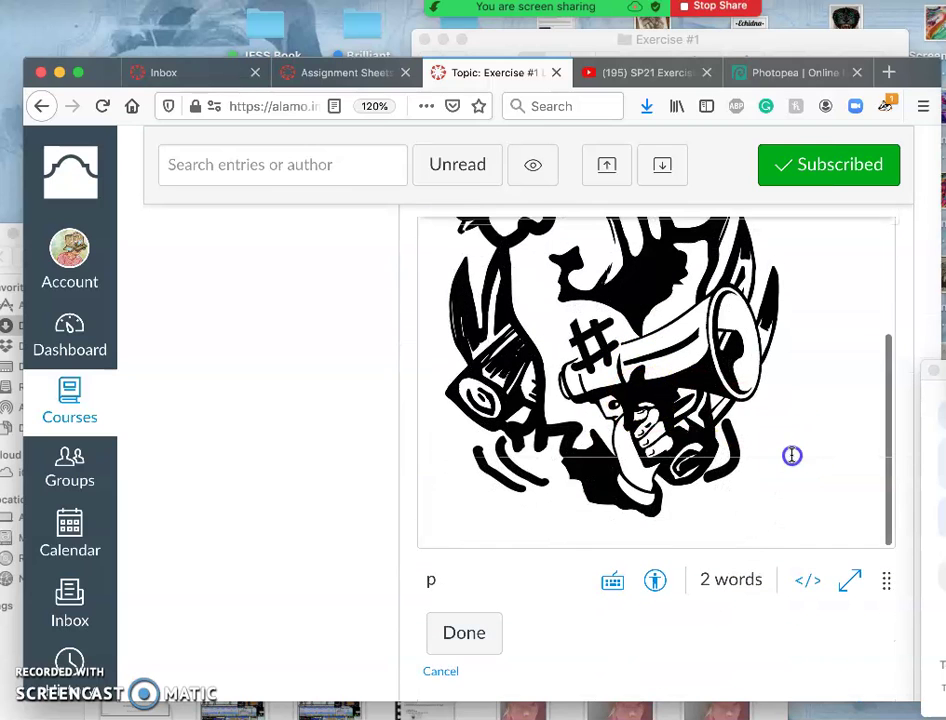
click(791, 455)
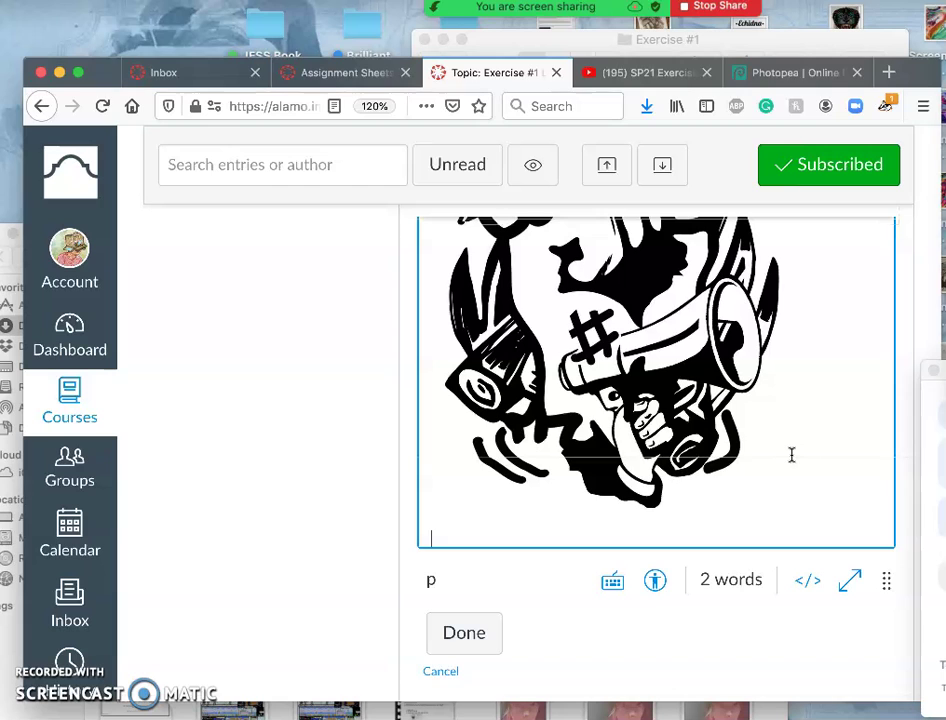
scroll(350, 405, up, 5)
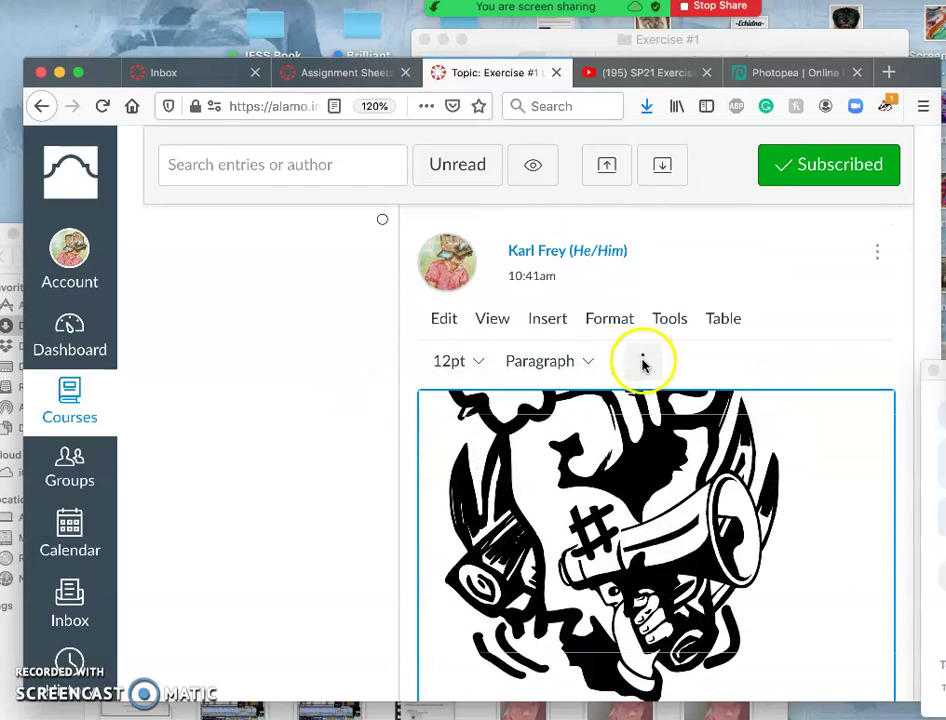
click(642, 362)
click(717, 490)
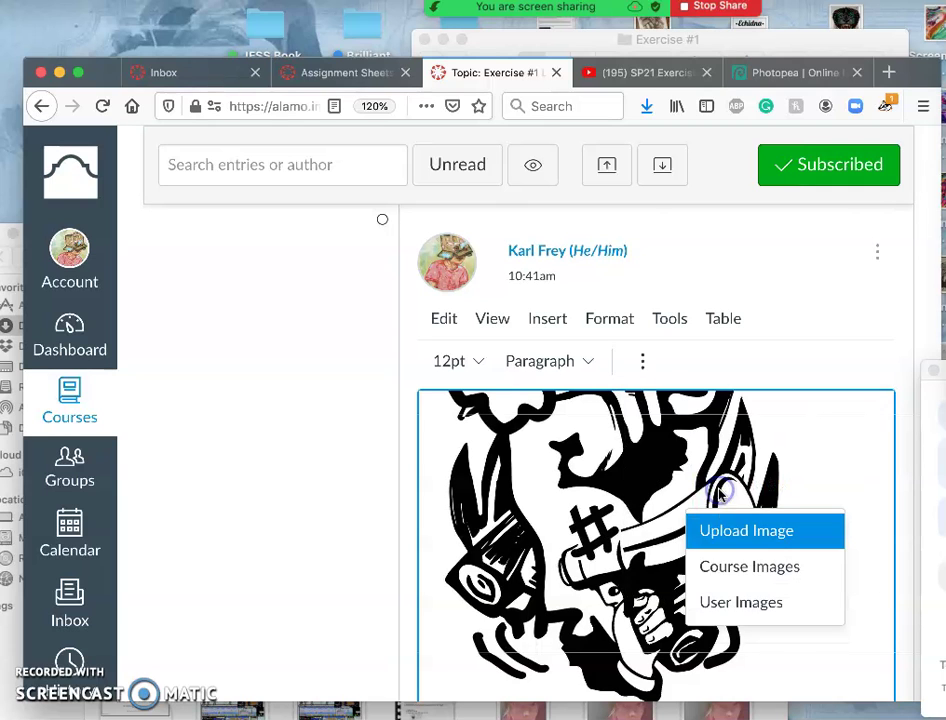
- Upload the exported Exercise 1 JPG from the Exercise #1 folder into the reply
click(724, 533)
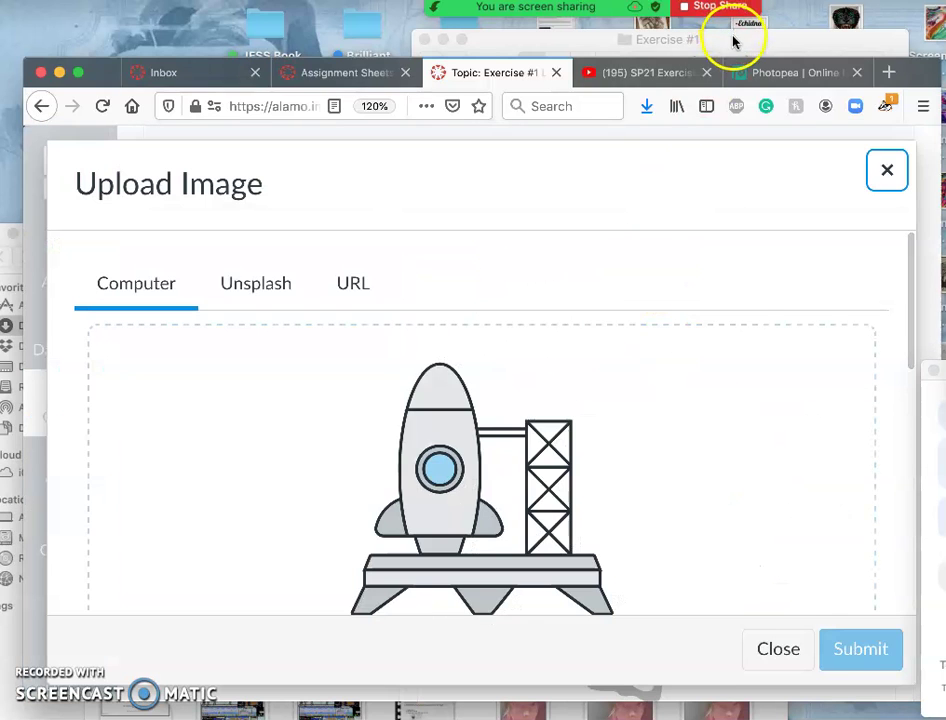
click(733, 42)
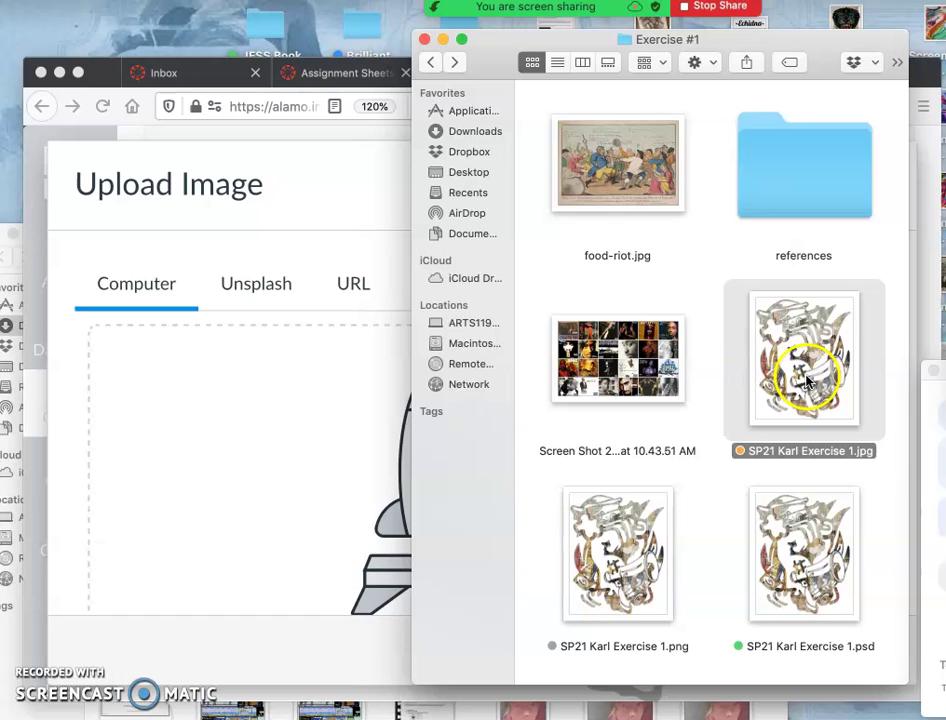
drag(800, 377, 270, 545)
click(327, 524)
click(861, 655)
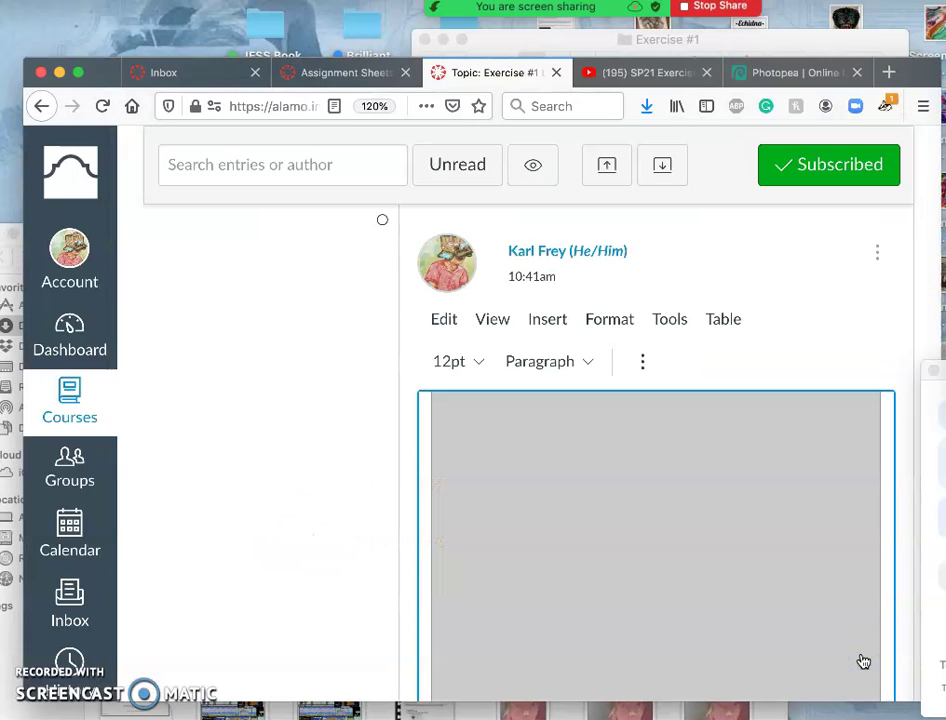
- Resize the inserted collage to about 328 × 411 and save the reply
scroll(720, 512, down, 5)
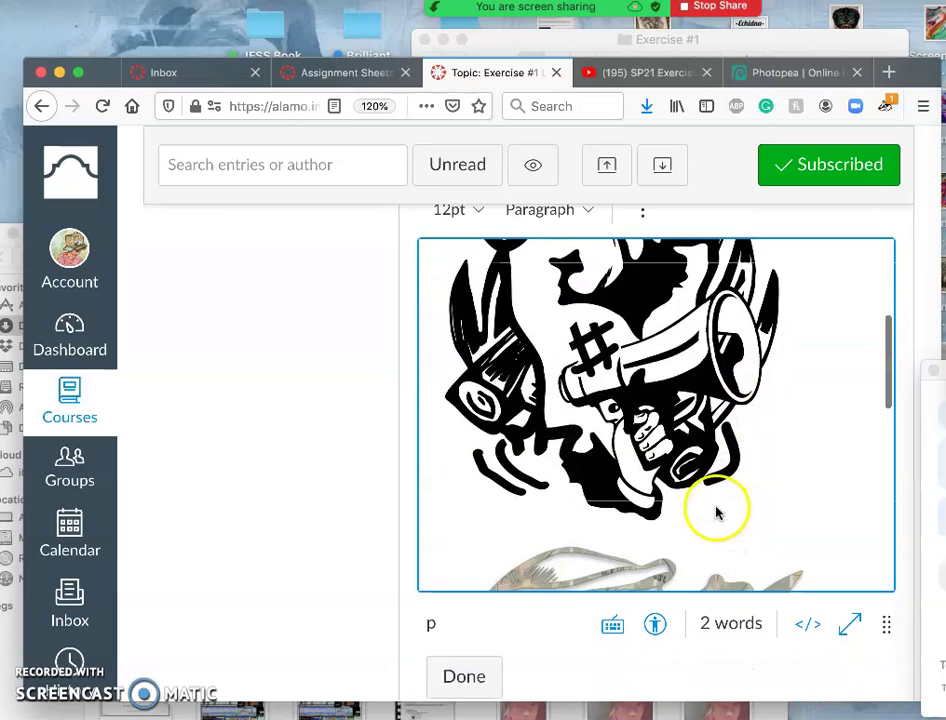
scroll(688, 460, down, 1)
click(686, 454)
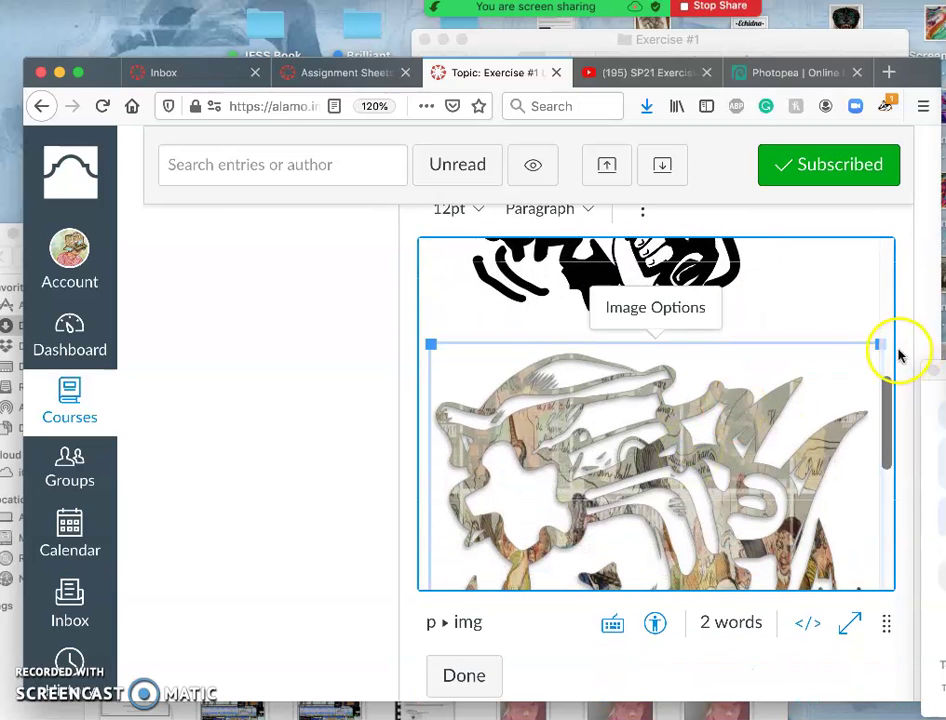
scroll(870, 346, up, 3)
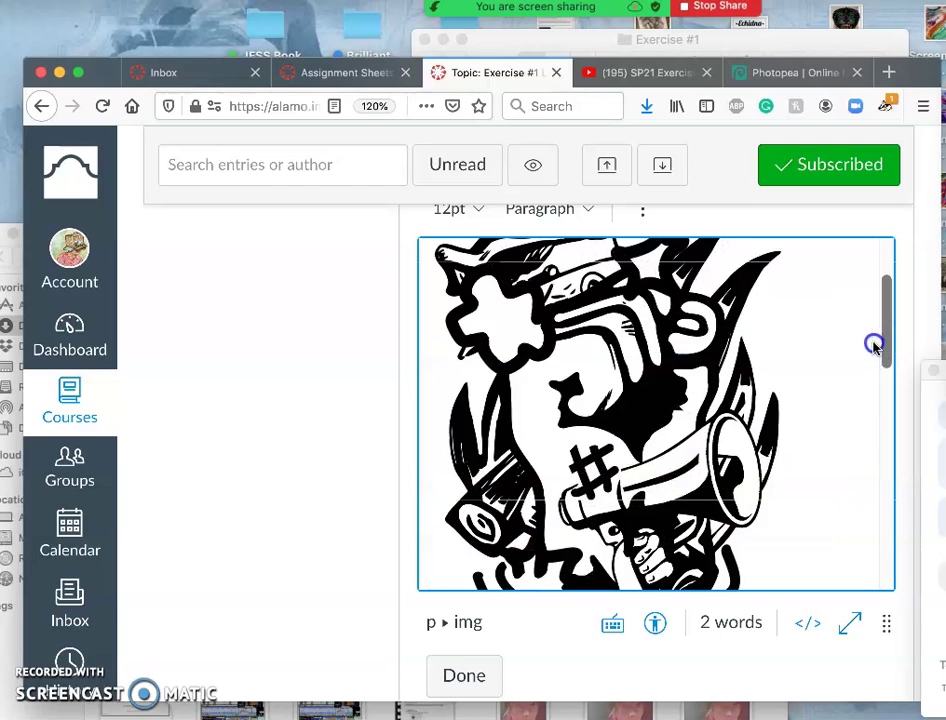
scroll(781, 408, down, 3)
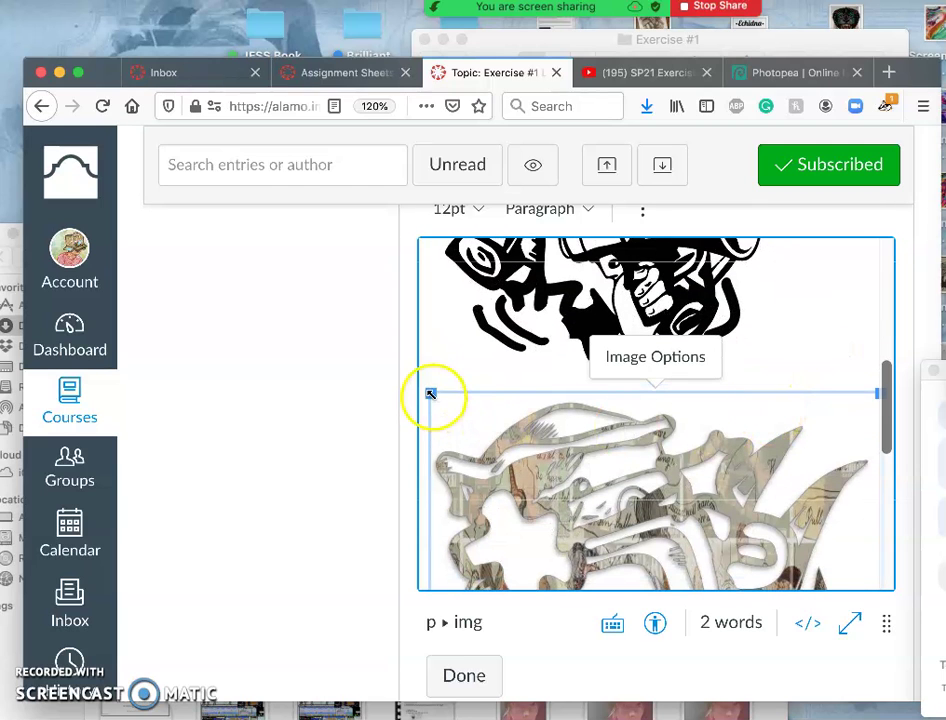
drag(440, 400, 509, 454)
scroll(654, 382, up, 3)
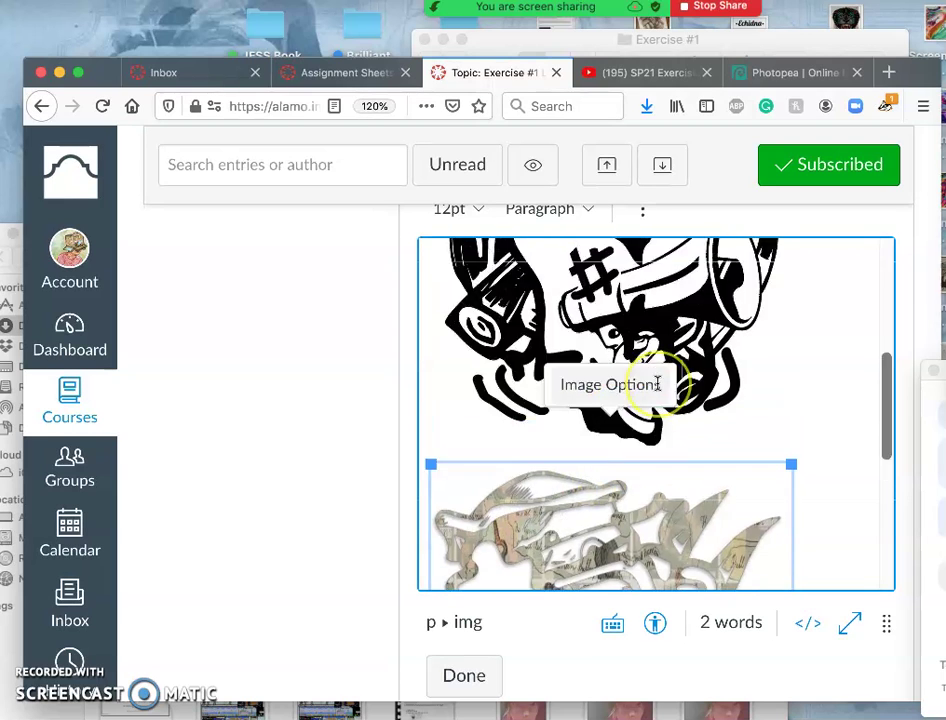
scroll(815, 390, down, 2)
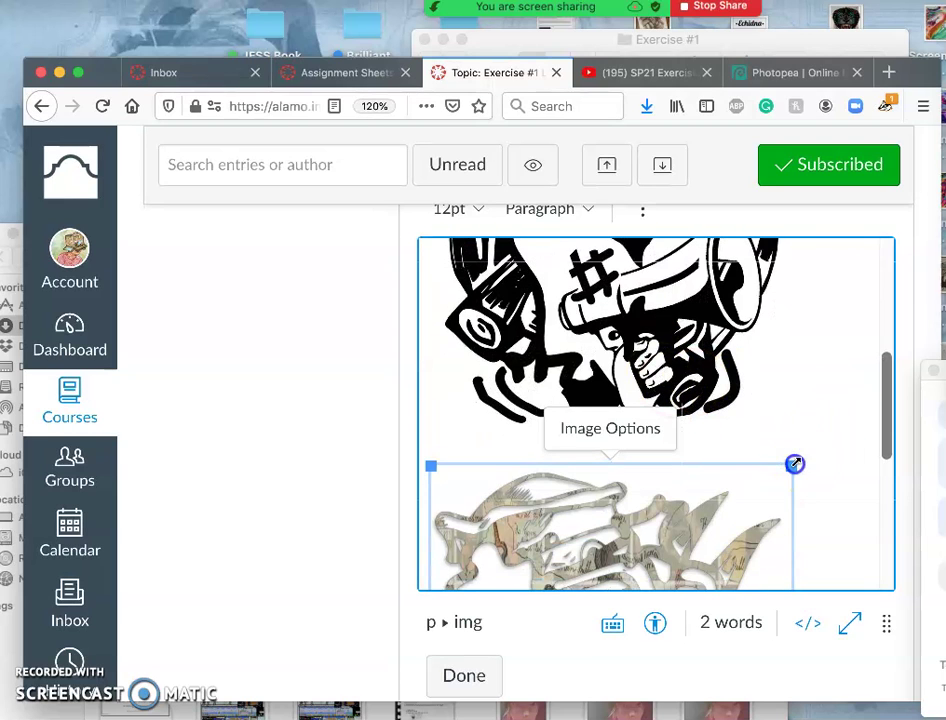
drag(794, 463, 803, 450)
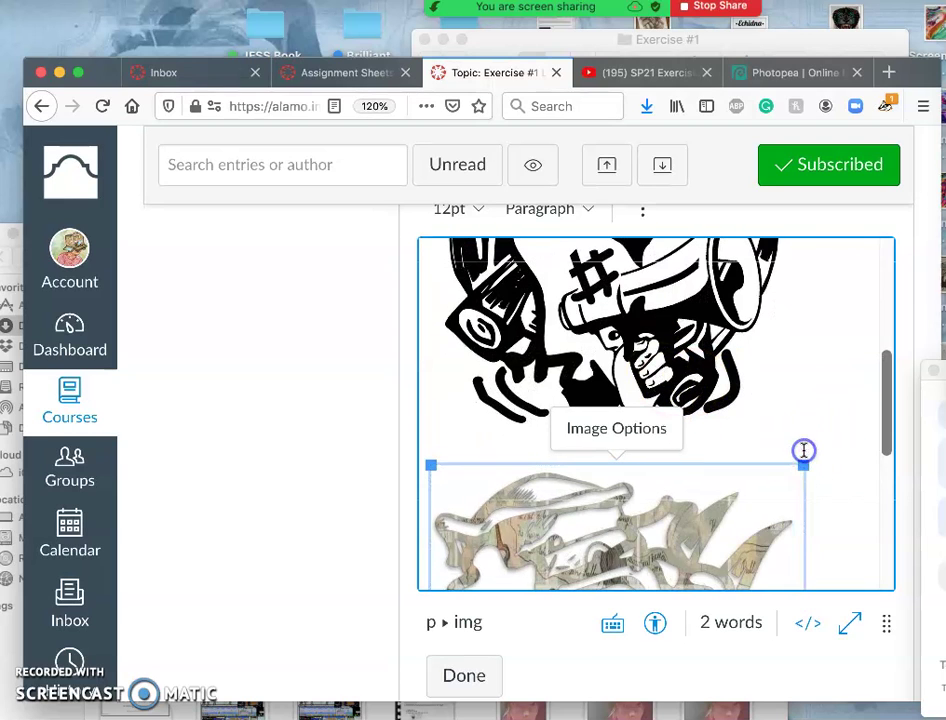
click(452, 672)
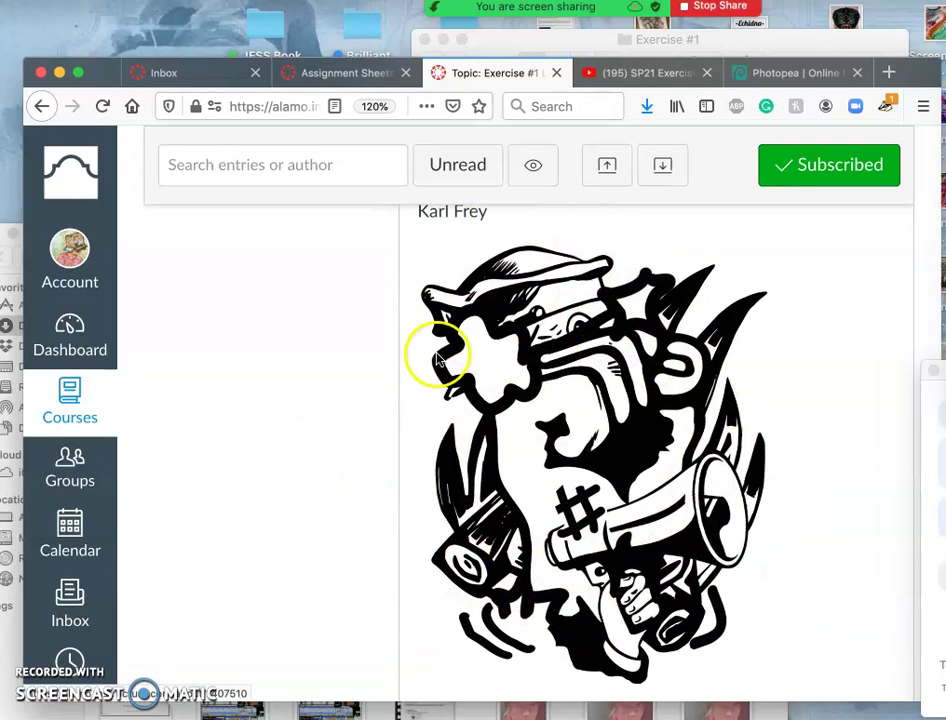
scroll(300, 534, down, 4)
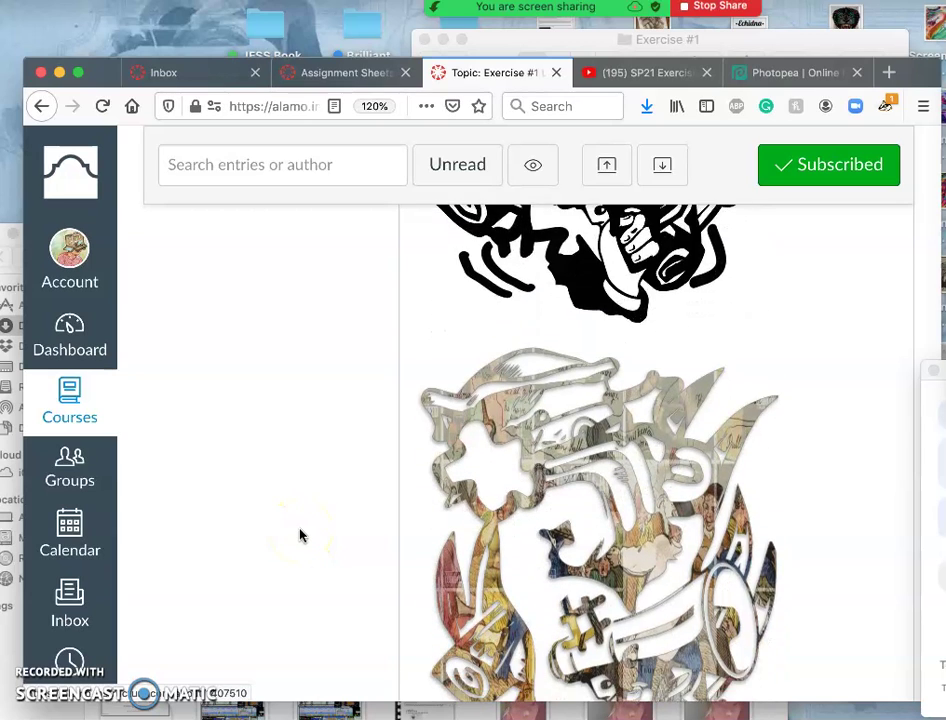
scroll(300, 535, down, 2)
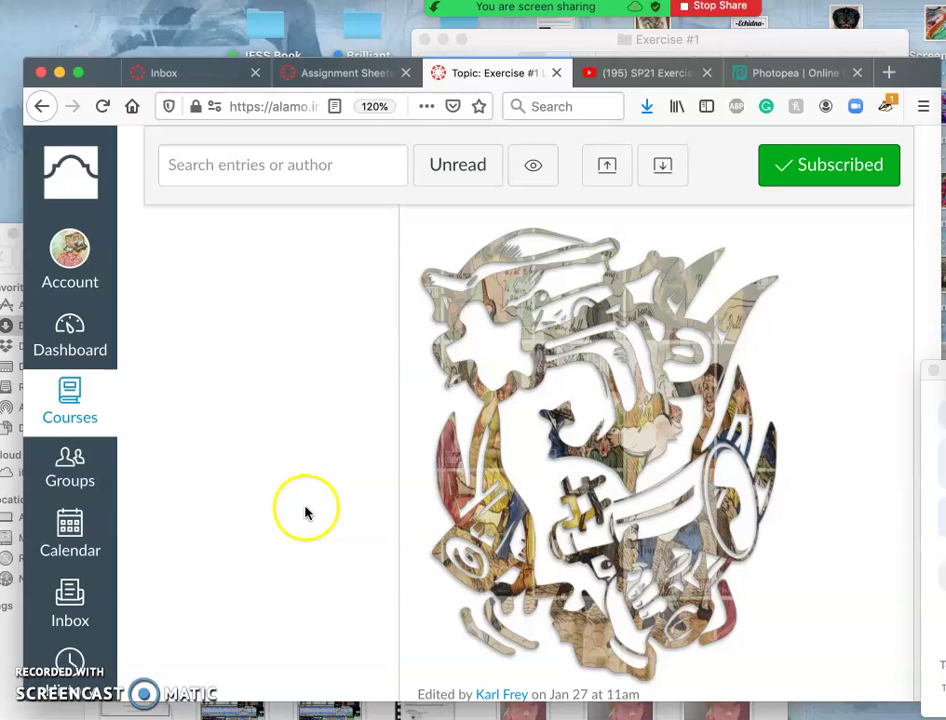
scroll(318, 507, down, 10)
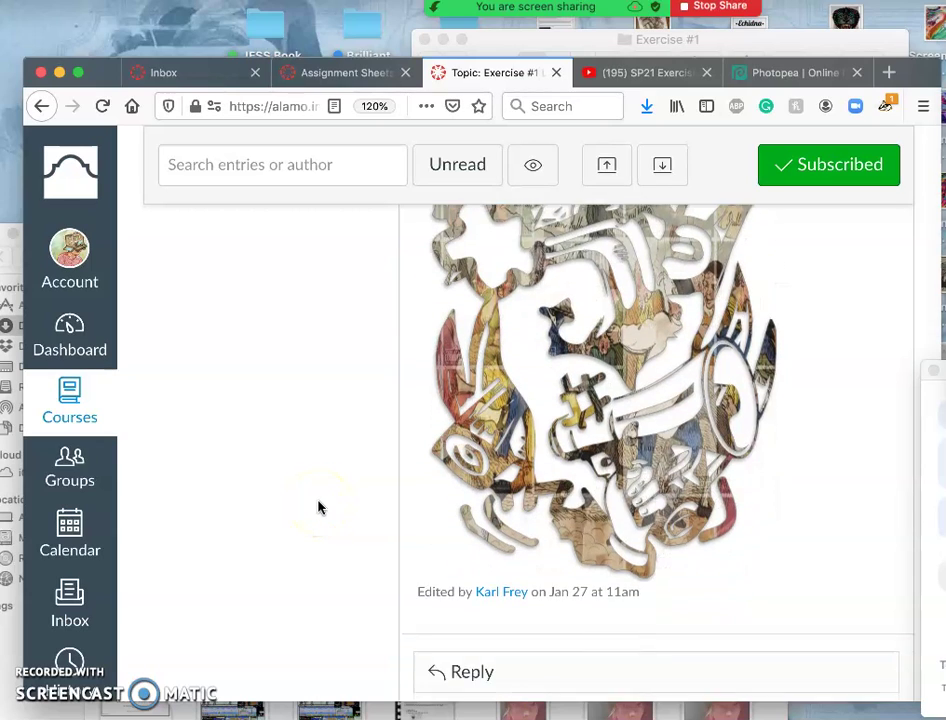
scroll(318, 507, down, 10)
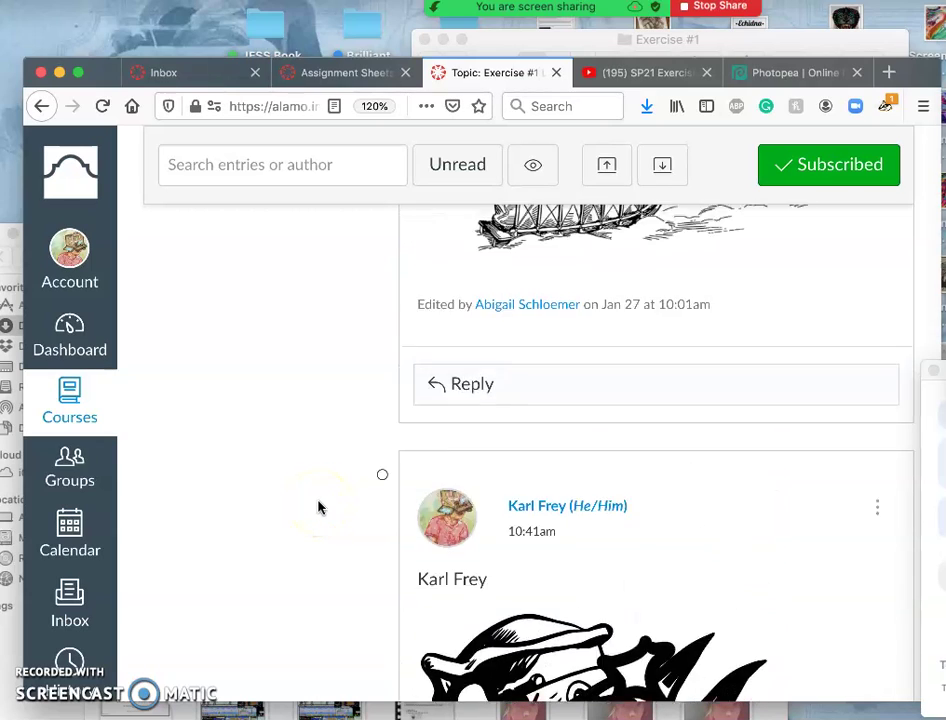
scroll(318, 507, up, 4)
scroll(318, 507, down, 10)
scroll(318, 507, up, 20)
scroll(318, 507, up, 10)
click(851, 337)
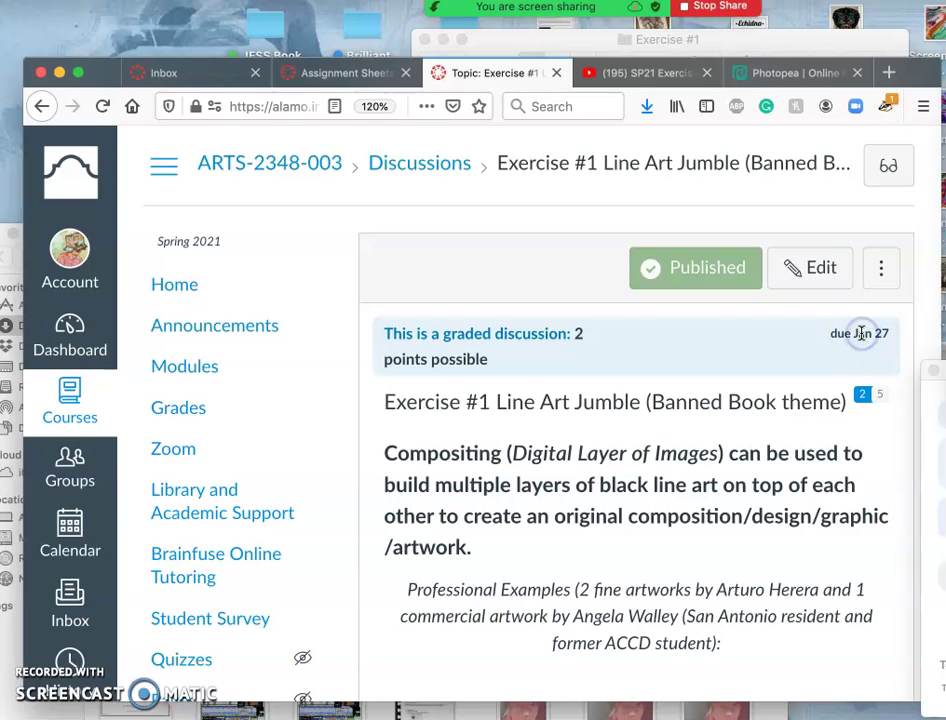
scroll(600, 545, down, 15)
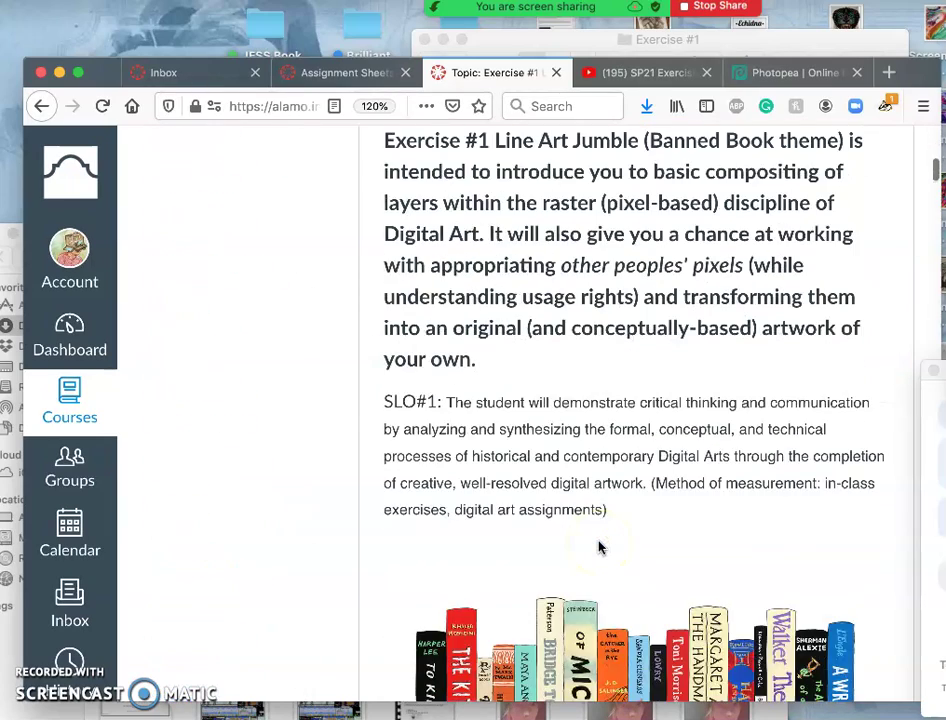
scroll(600, 547, down, 3)
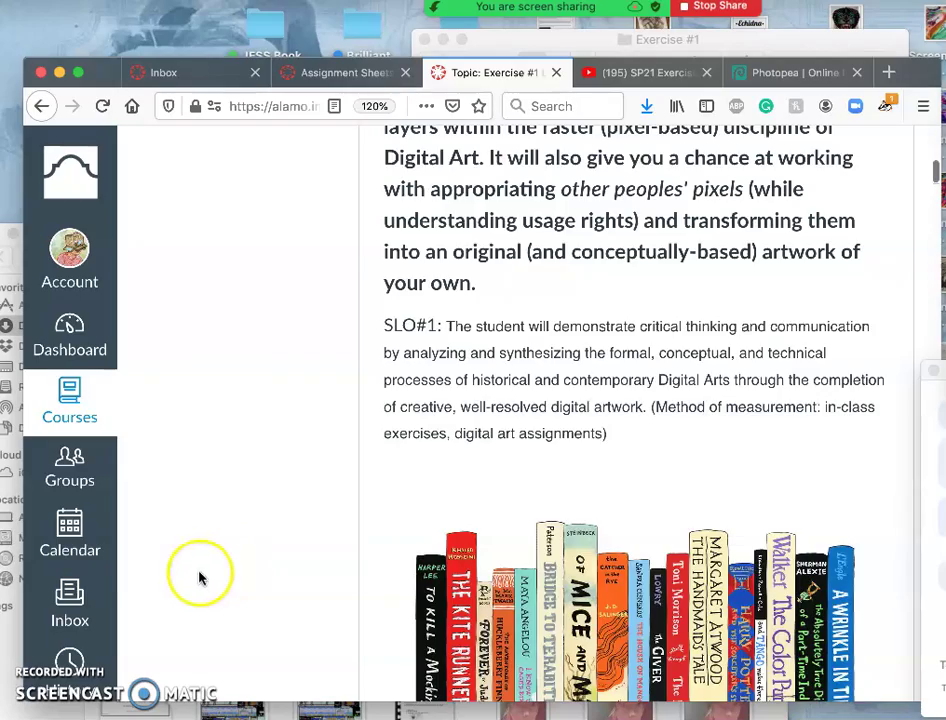
scroll(209, 568, down, 20)
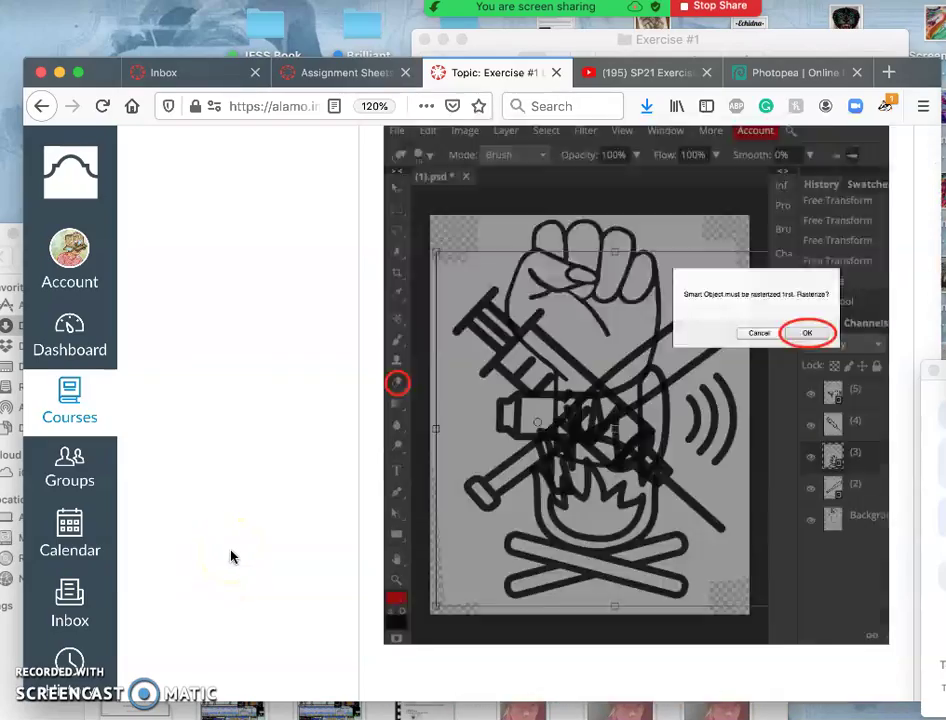
scroll(231, 557, down, 20)
scroll(355, 481, up, 3)
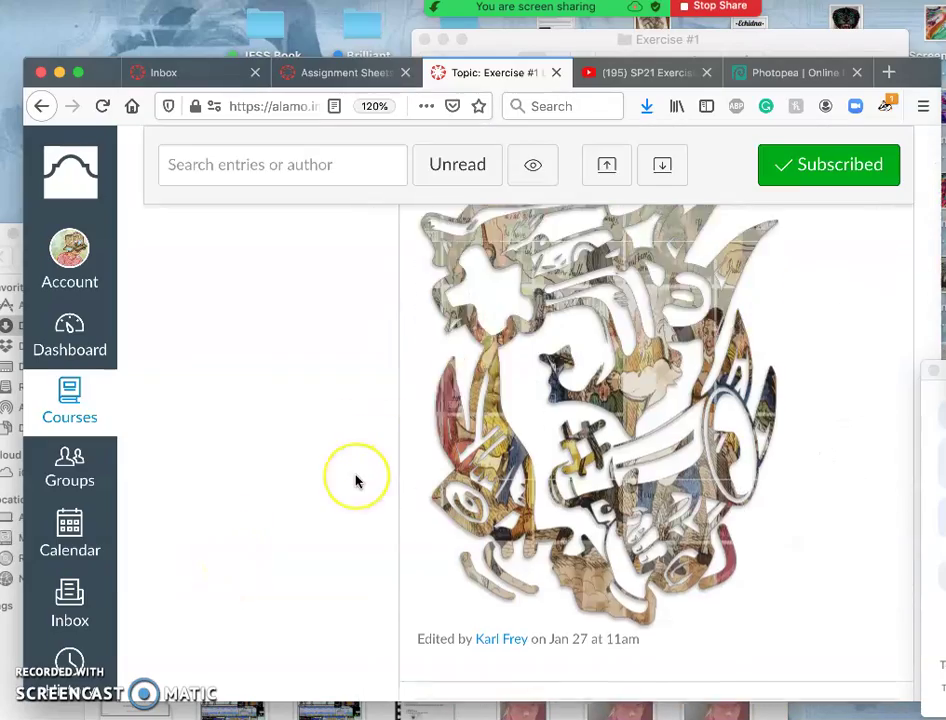
scroll(355, 481, up, 20)
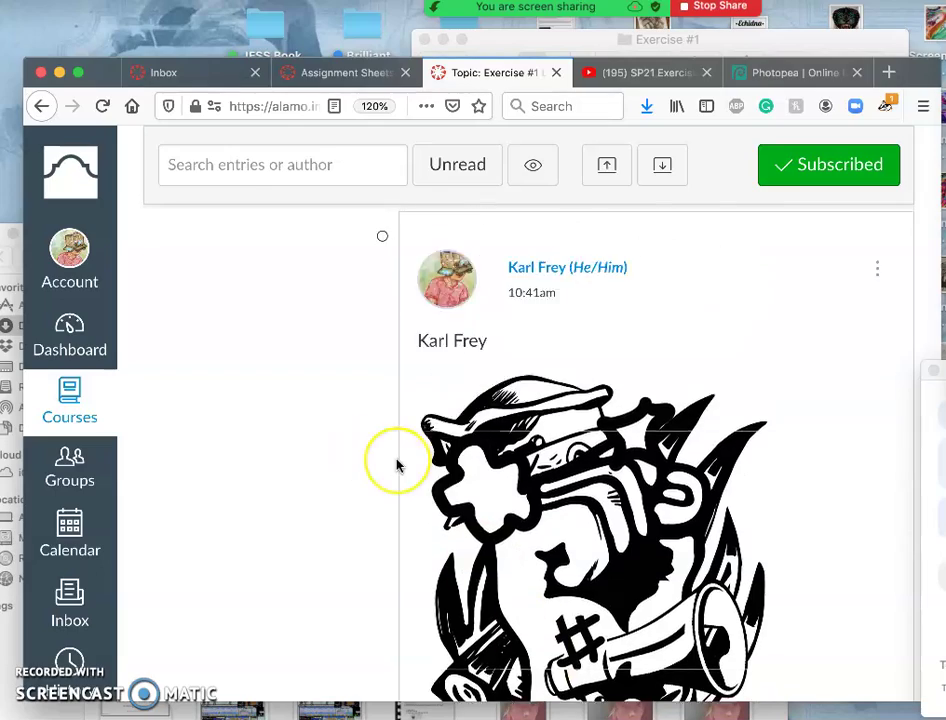
scroll(396, 465, up, 20)
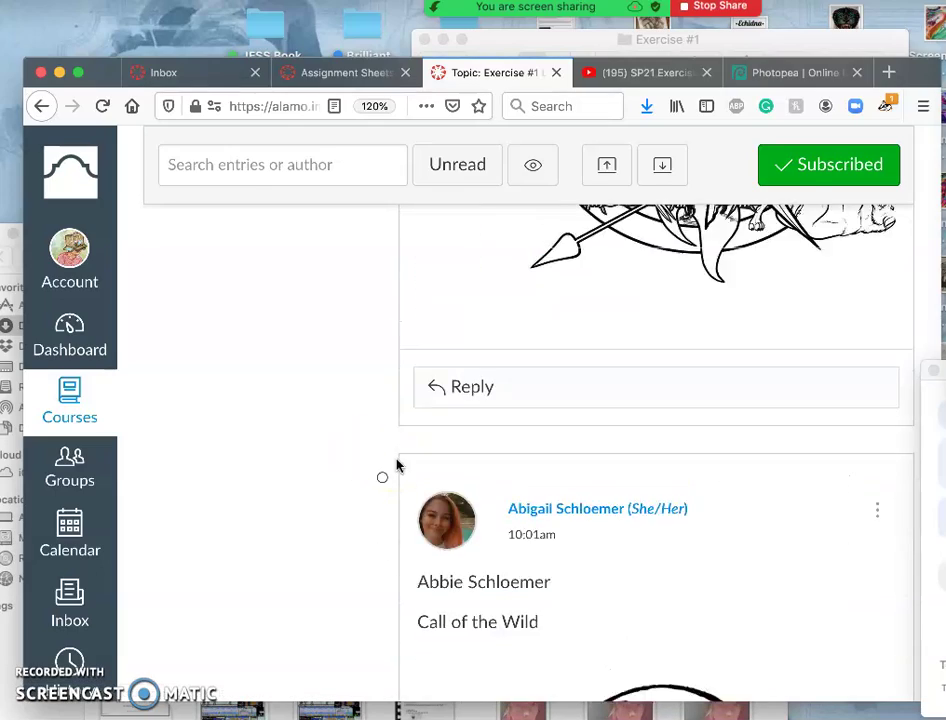
scroll(396, 465, up, 20)
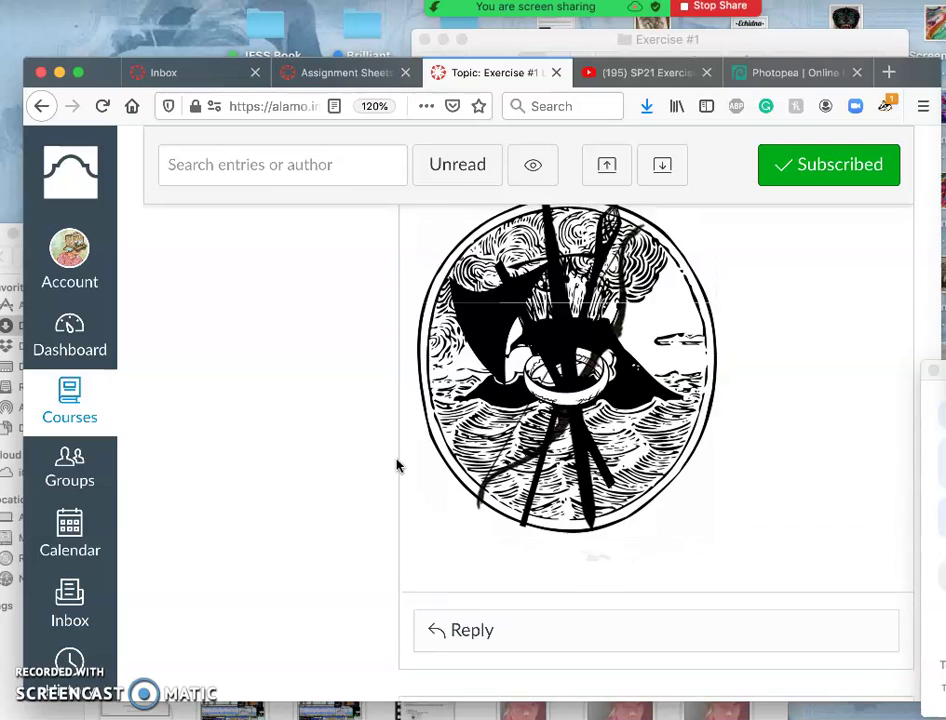
scroll(396, 465, down, 20)
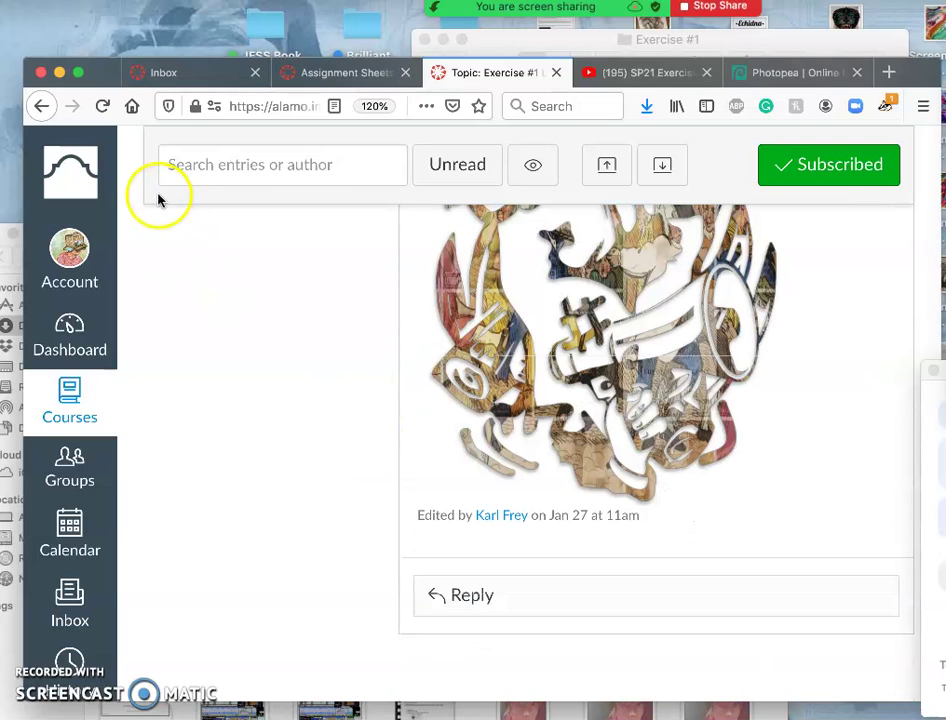